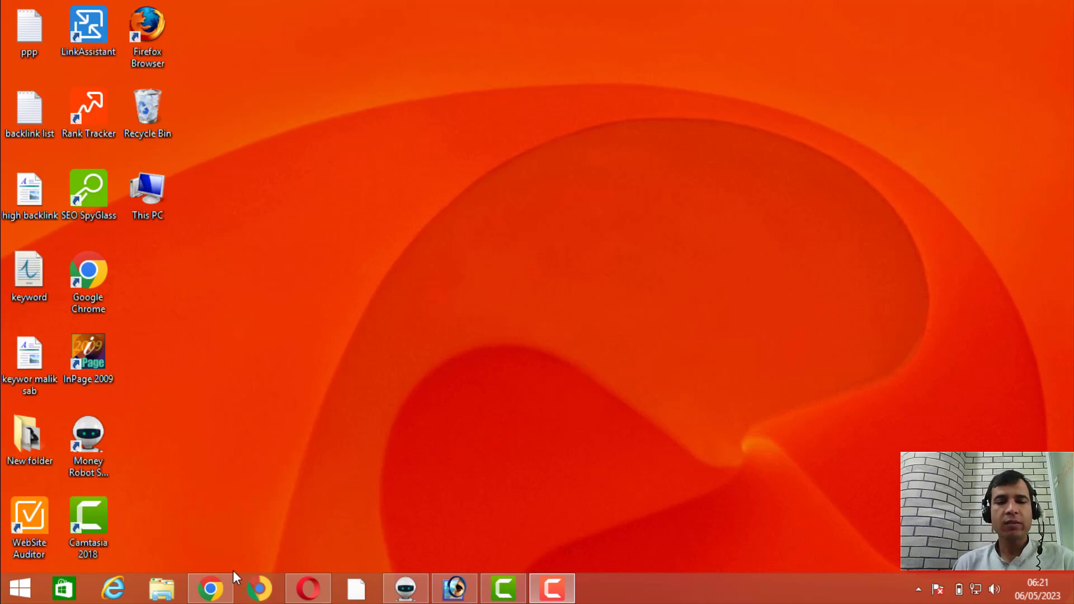
Switch to Chrome, open junglescout.com in a new tab and go through its login to the members dashboard.
left_click(215, 586)
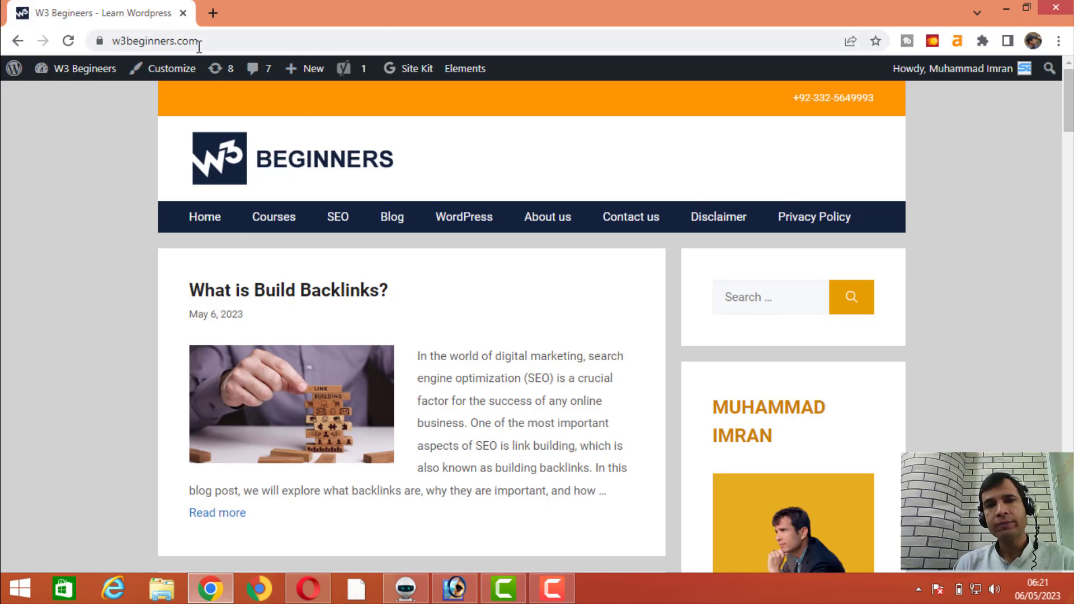
left_click(212, 13)
type("j")
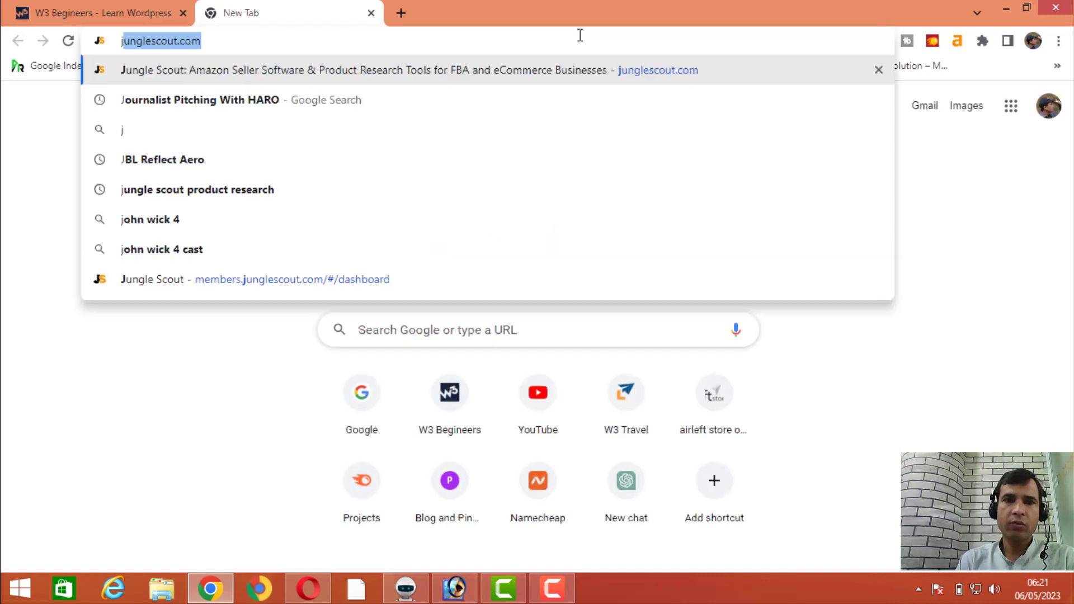
key("Return")
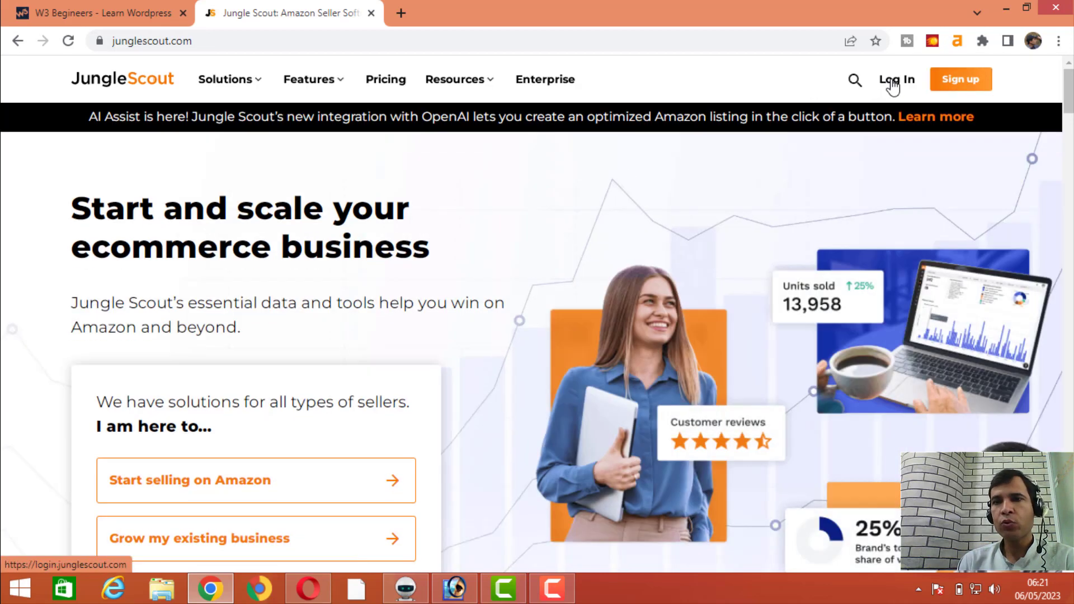
left_click(892, 82)
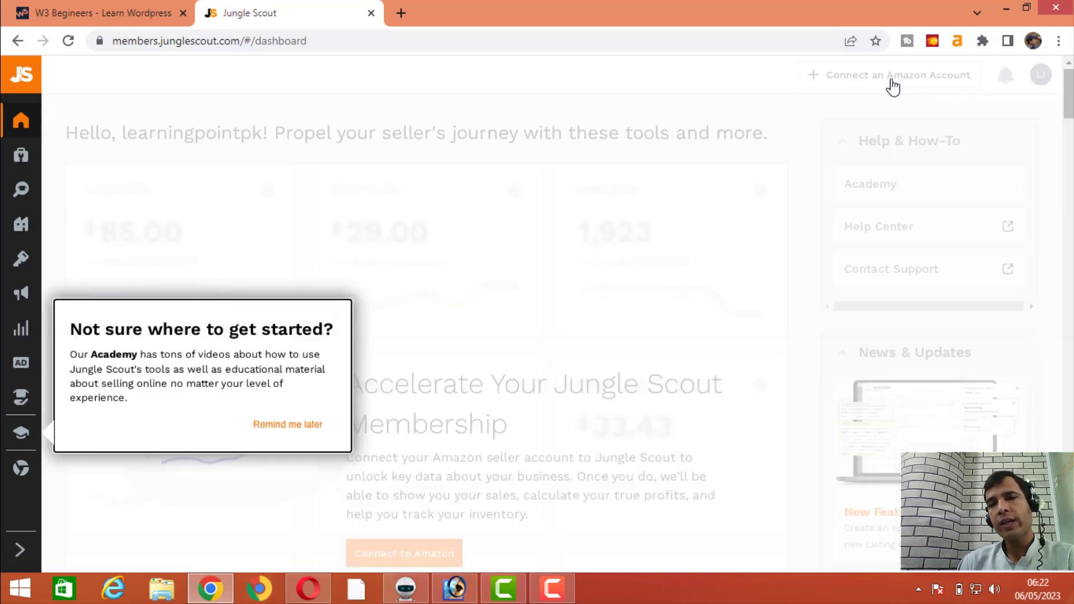
Dismiss the Academy tip and open the Opportunity Finder from the Product Research tools.
left_click(305, 428)
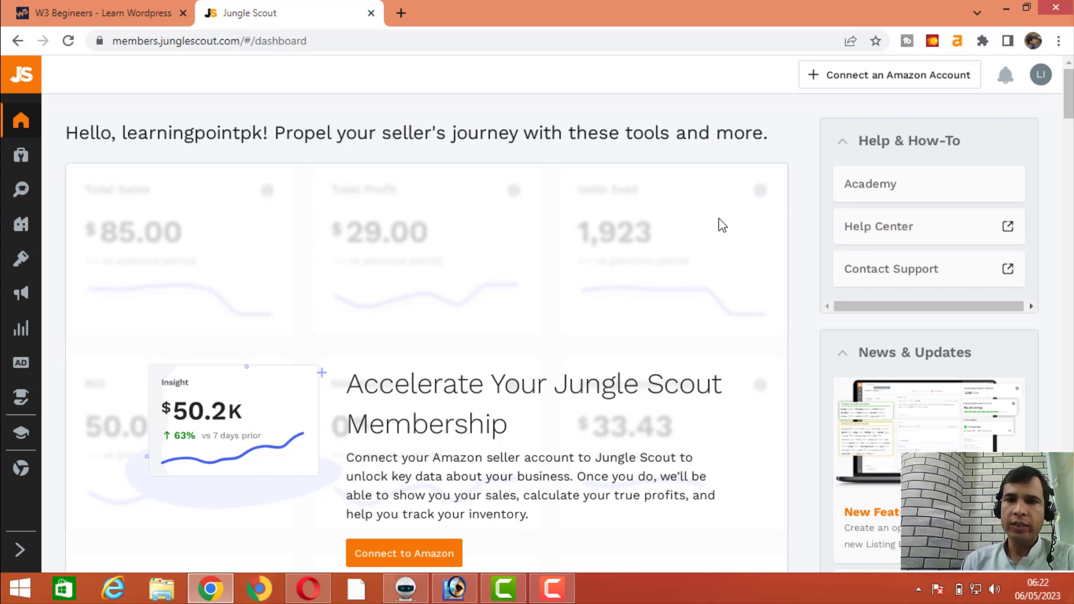
mouse_move(21, 197)
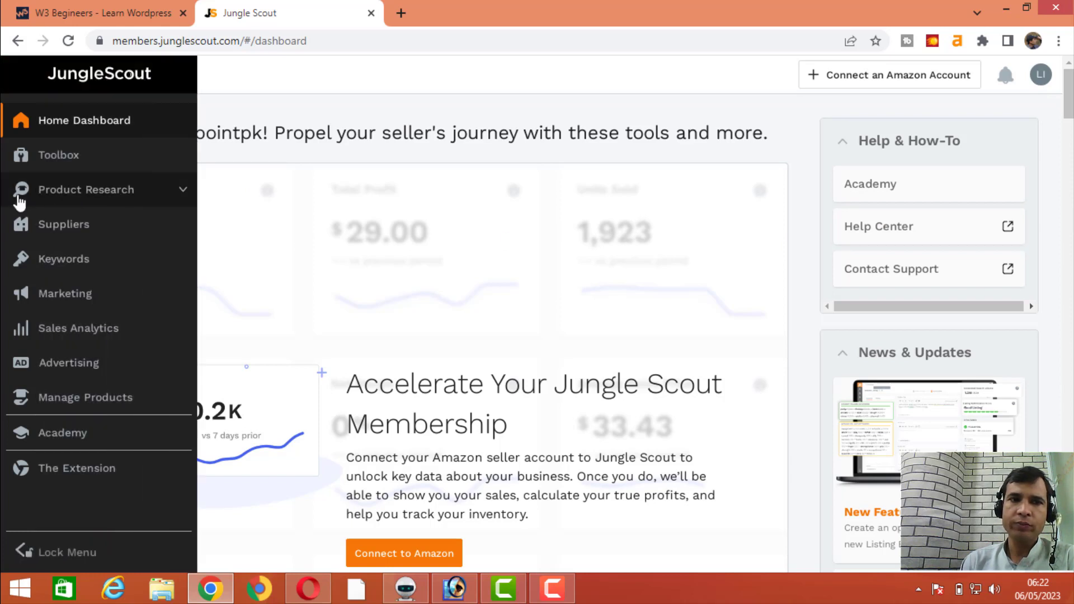
left_click(176, 199)
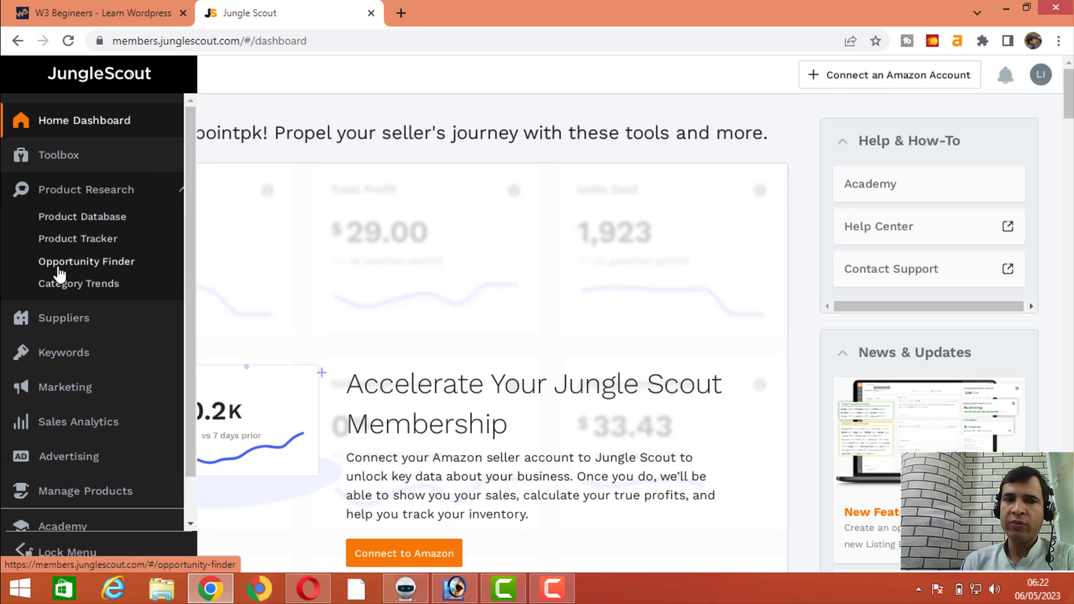
left_click(78, 274)
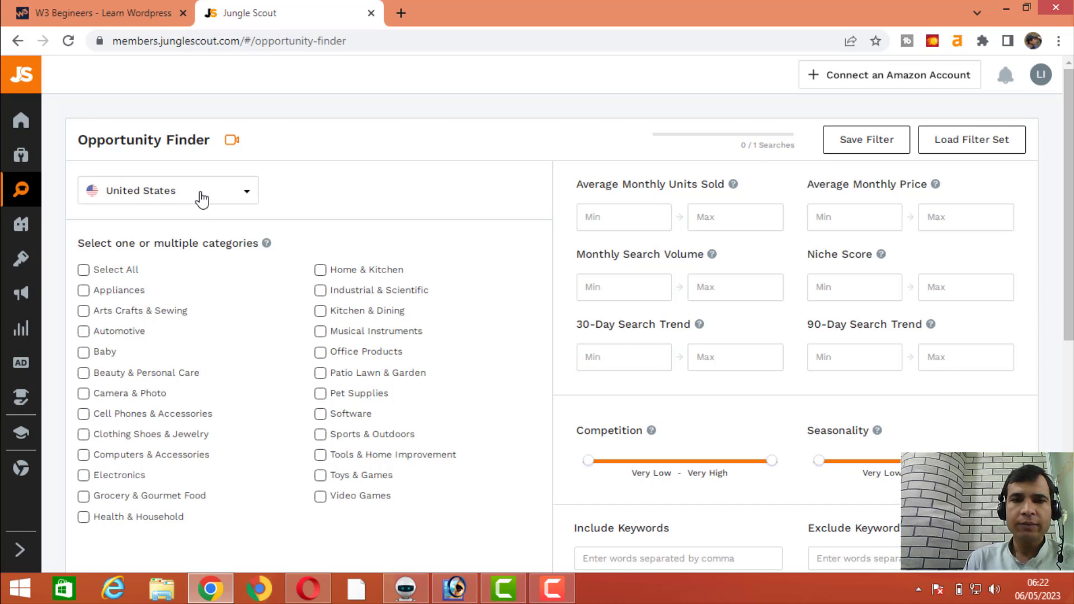
Select the categories Home & Kitchen, Kitchen & Dining, Office Products, Pet Supplies, Clothing Shoes & Jewelry, Baby, Appliances and Toys & Games.
left_click(322, 272)
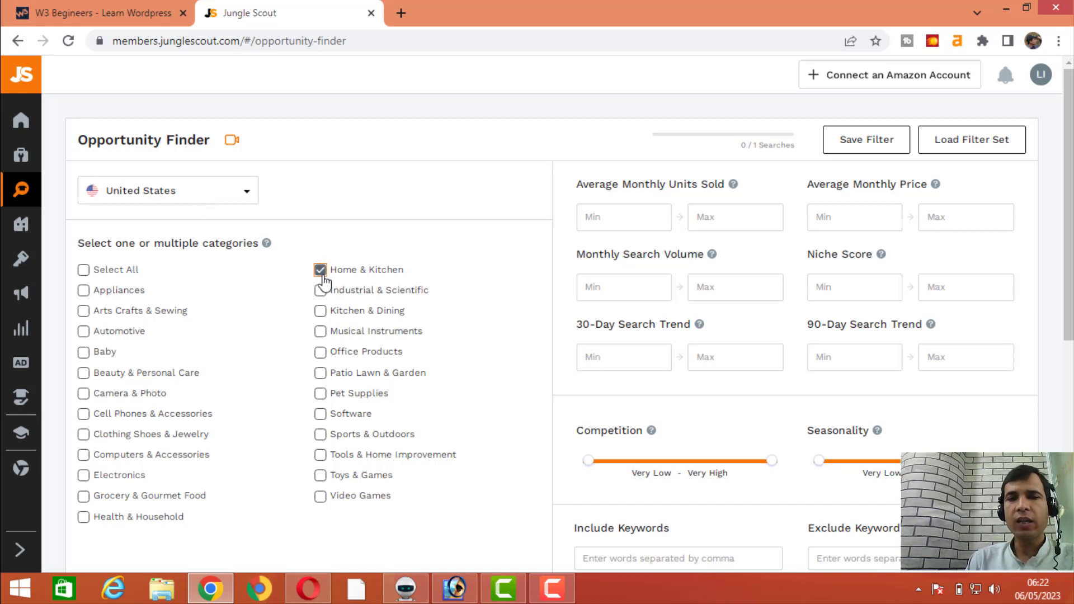
left_click(319, 312)
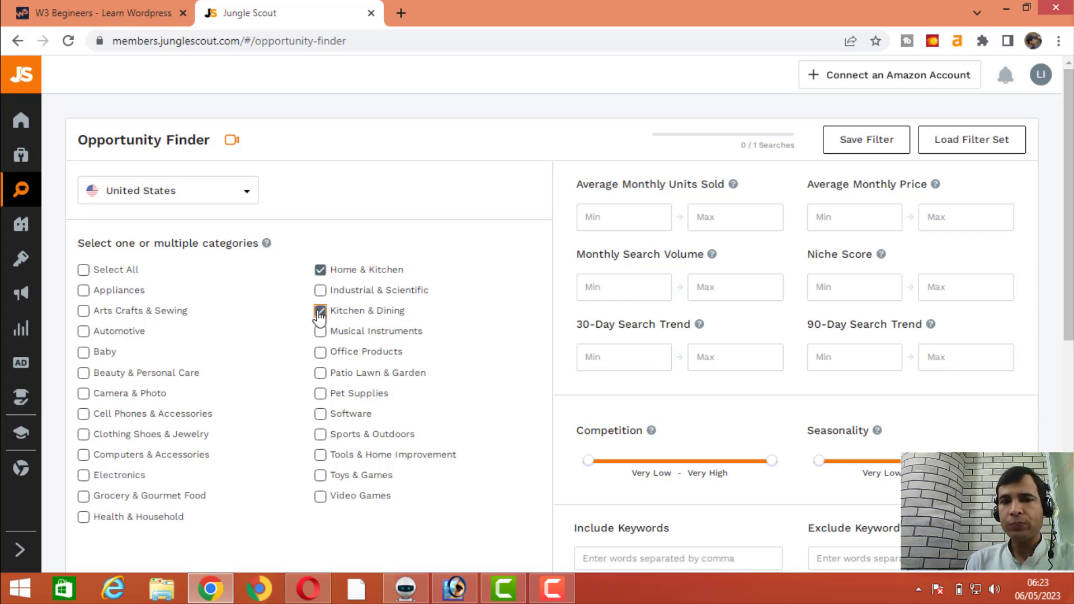
left_click(320, 352)
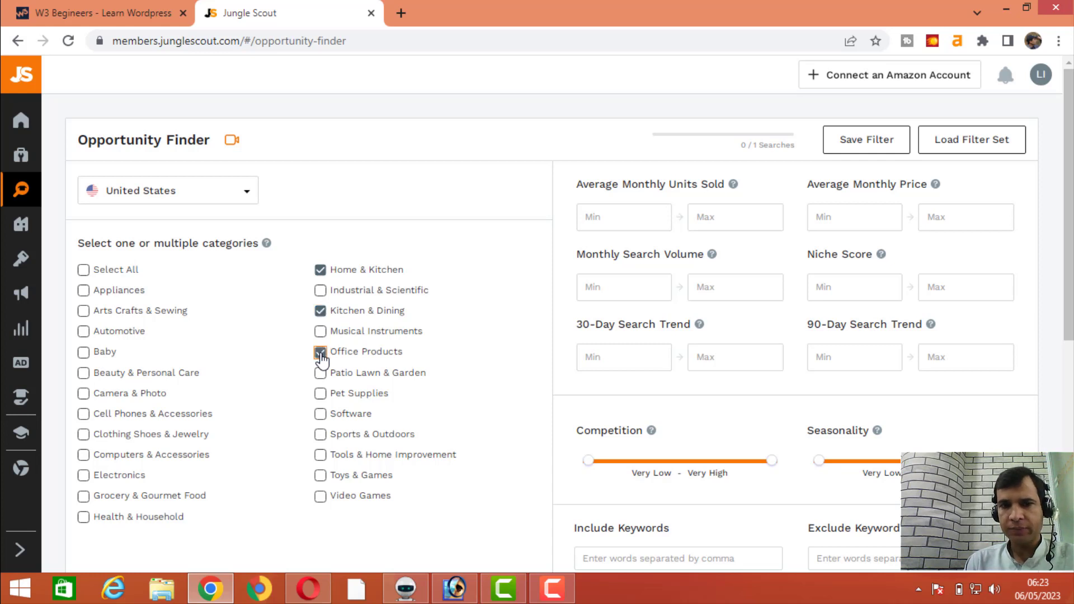
left_click(321, 393)
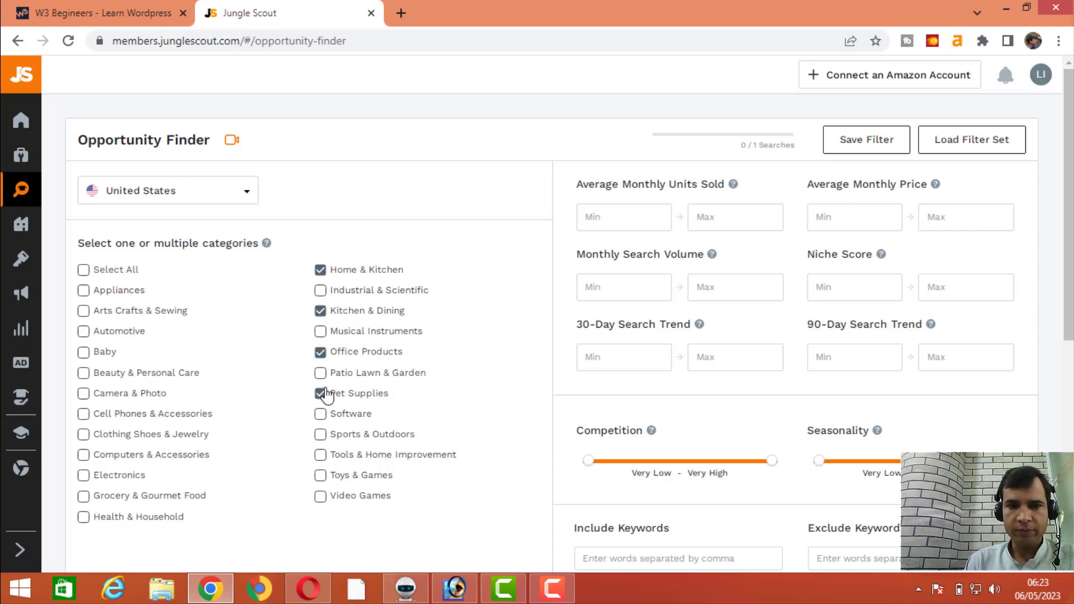
left_click(84, 436)
left_click(83, 352)
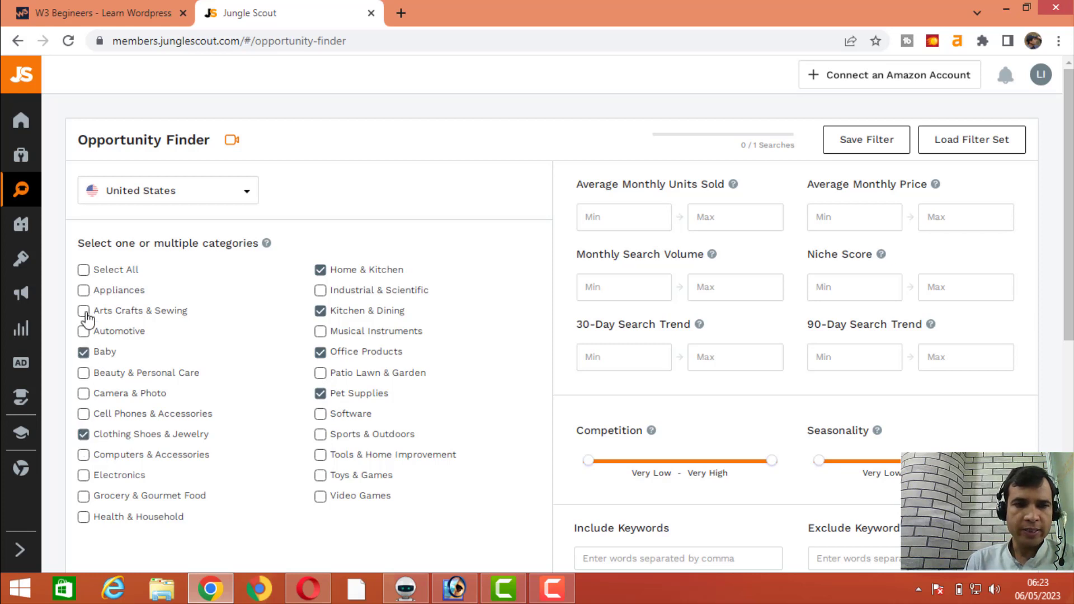
left_click(84, 290)
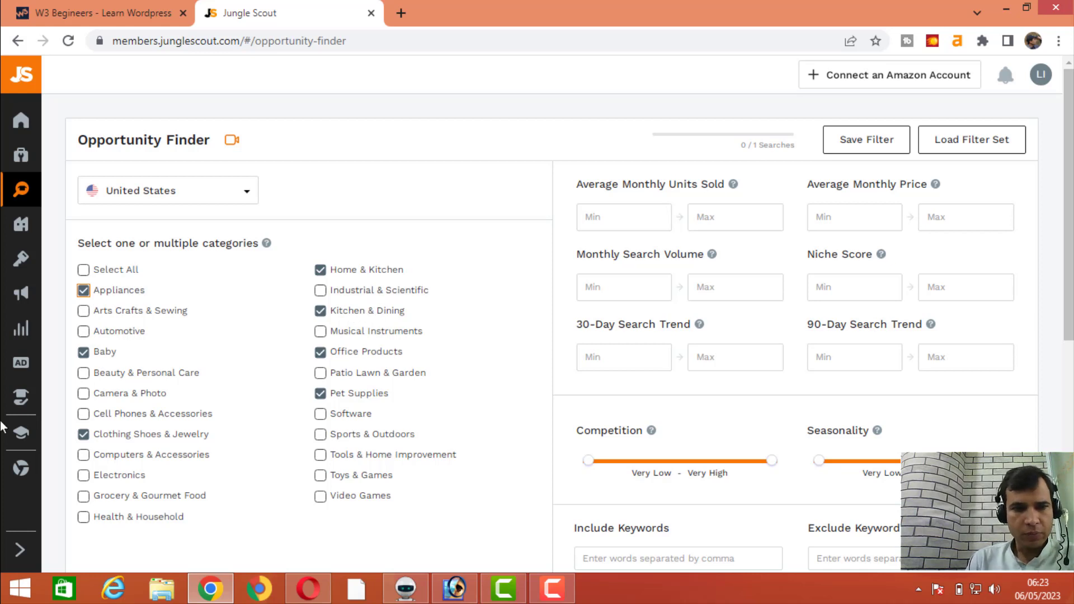
left_click(376, 482)
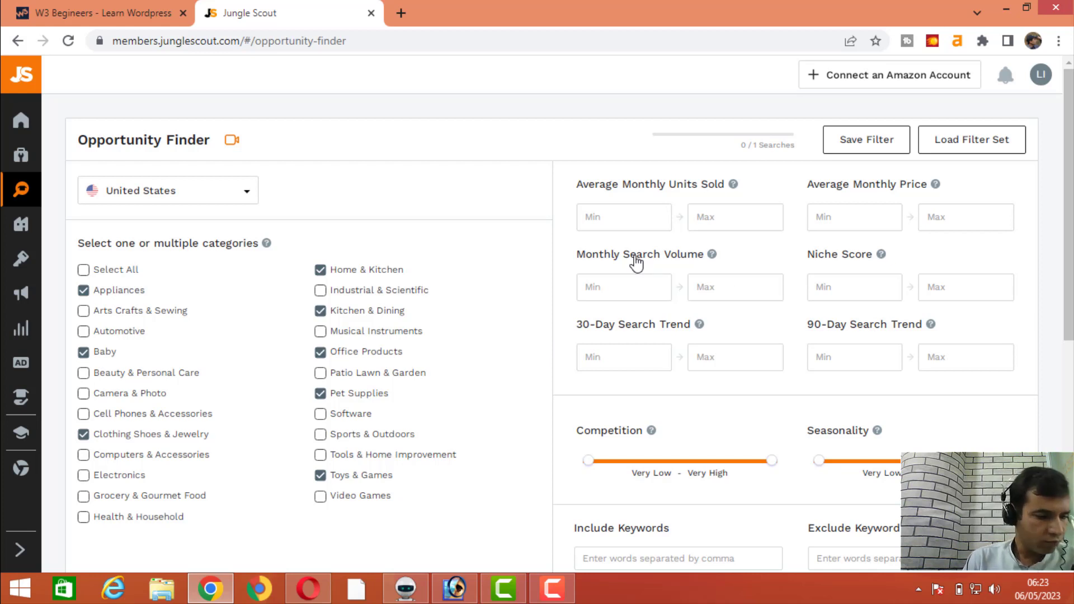
Set the minimum average monthly units sold to 300 and the minimum monthly search volume to 4200.
left_click(635, 227)
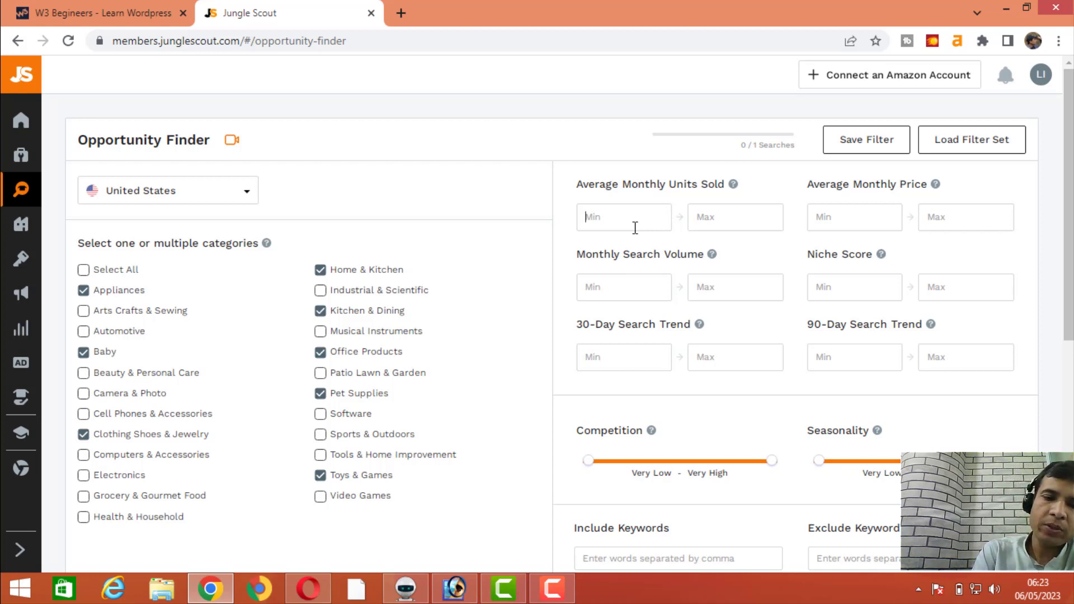
type("300")
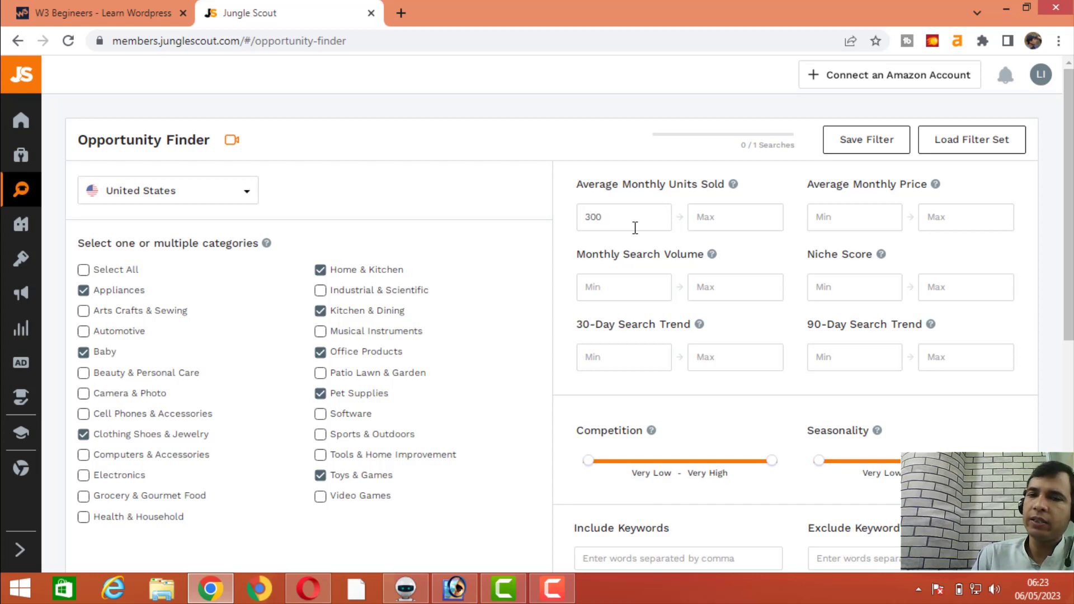
left_click(632, 286)
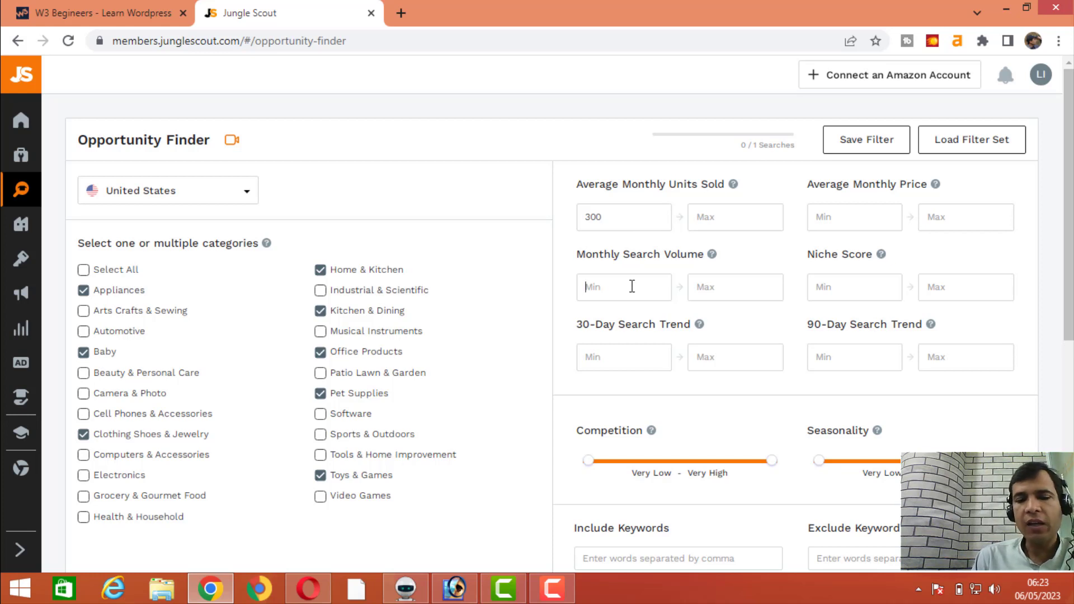
type("400")
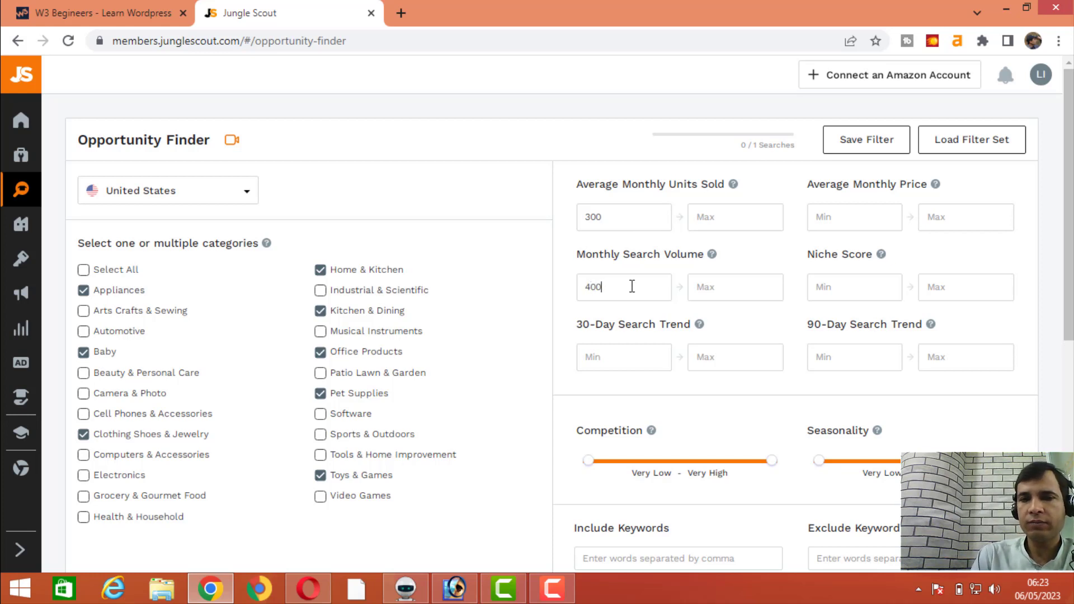
left_click_drag(631, 286, 592, 285)
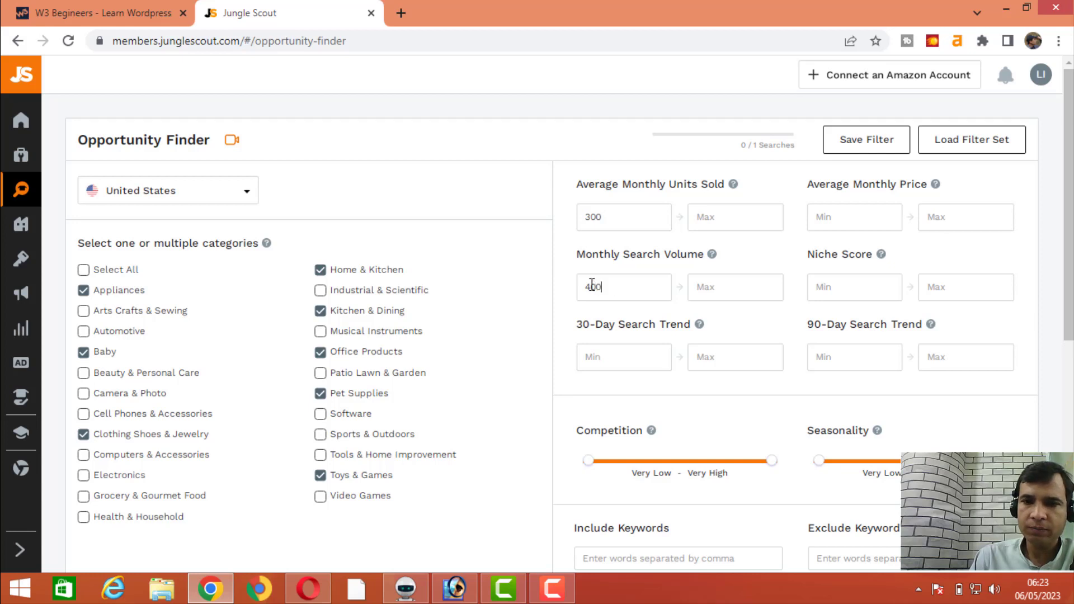
type("200")
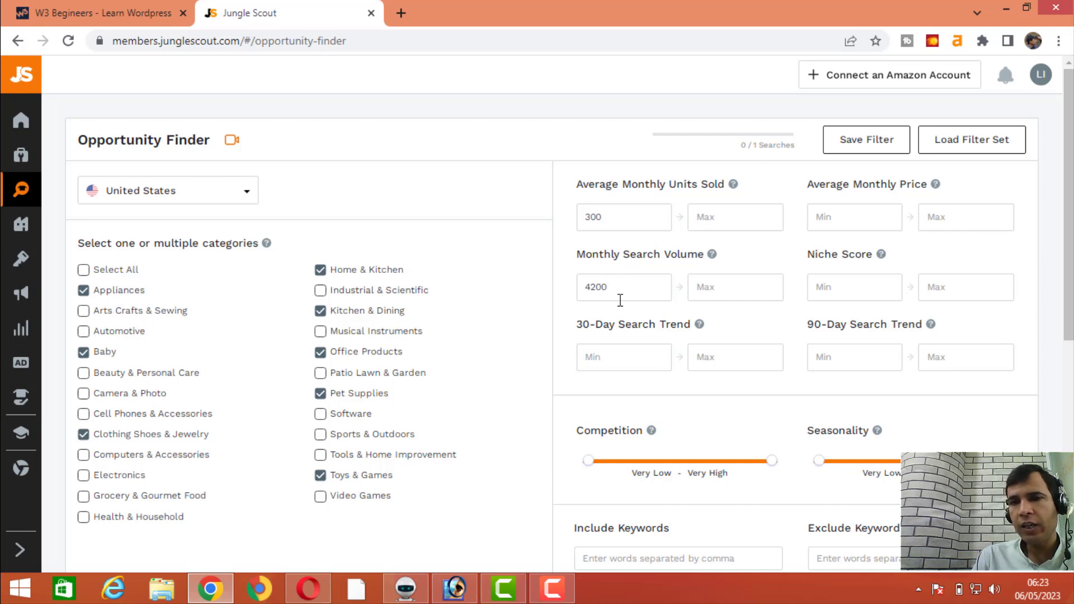
Set the average monthly price range from 15 to 60.
left_click(853, 222)
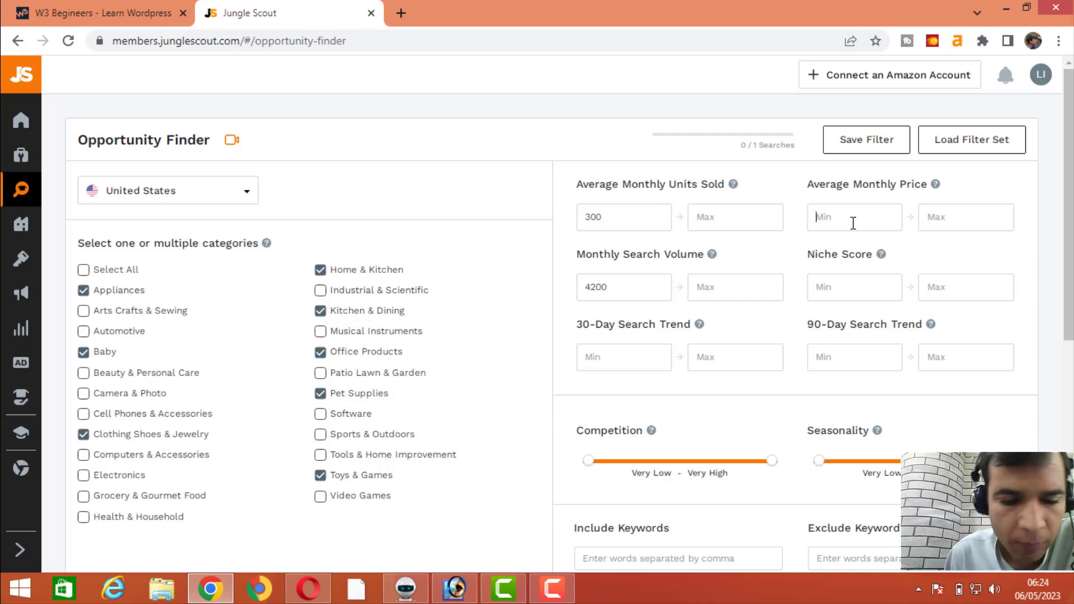
type("1")
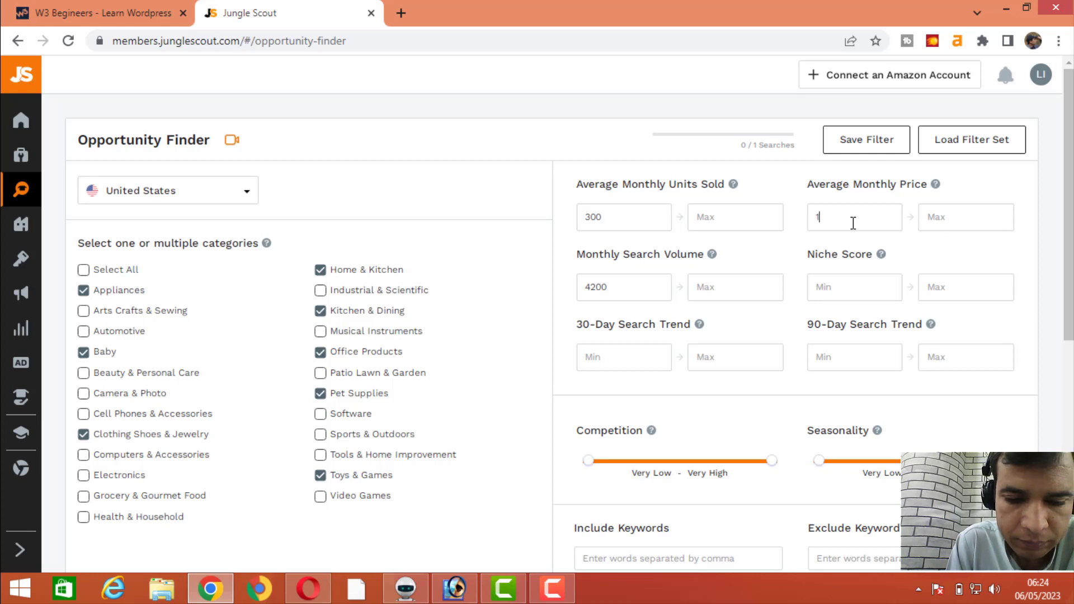
type("5")
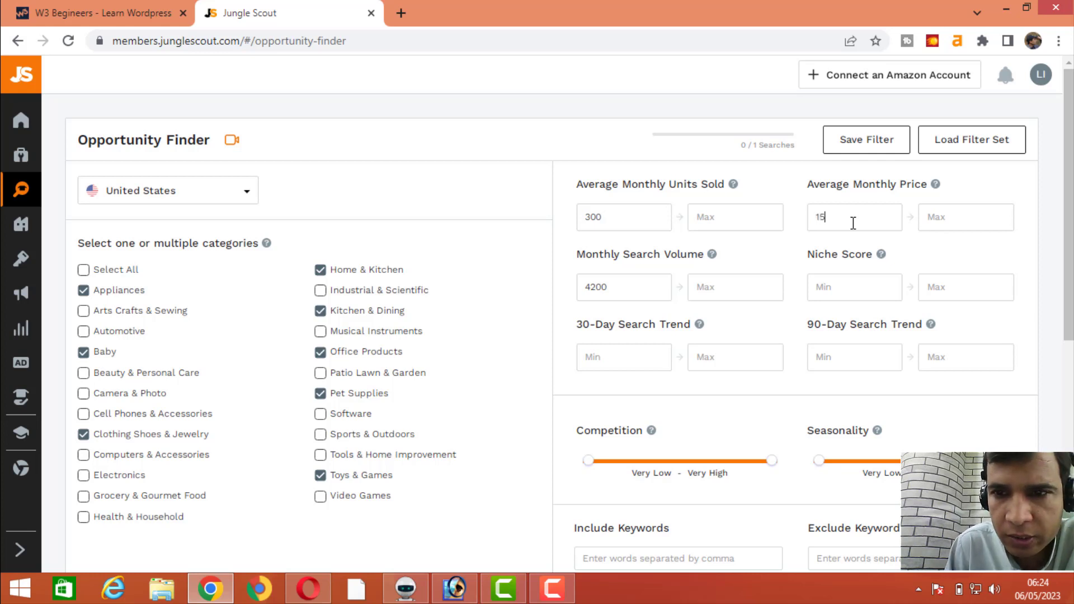
left_click(962, 223)
type("60")
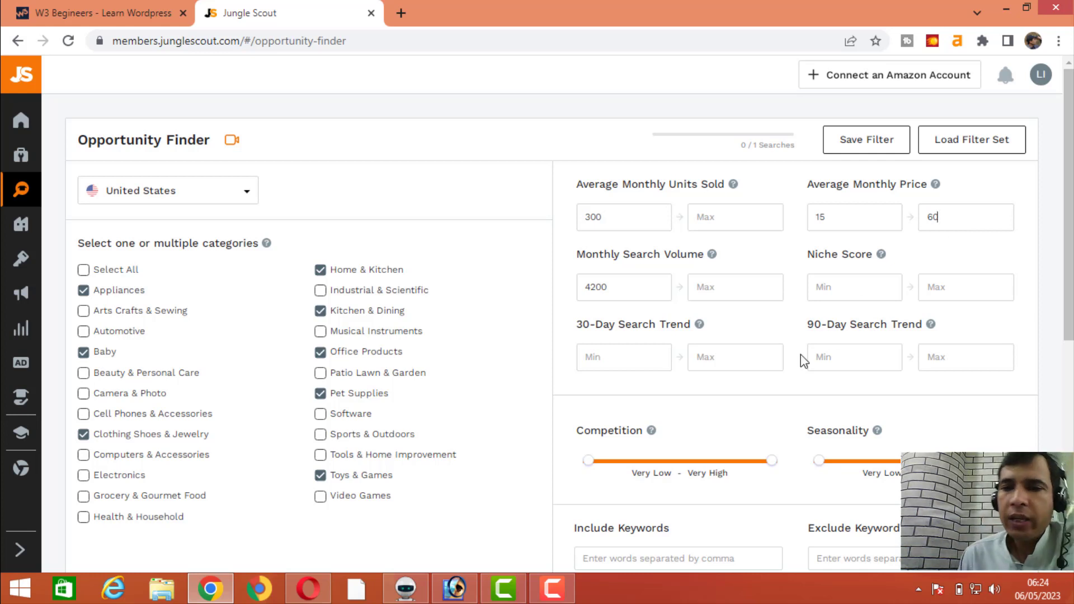
Set the minimum niche score to 6 and limit the competition range to Very Low - High.
left_click(623, 363)
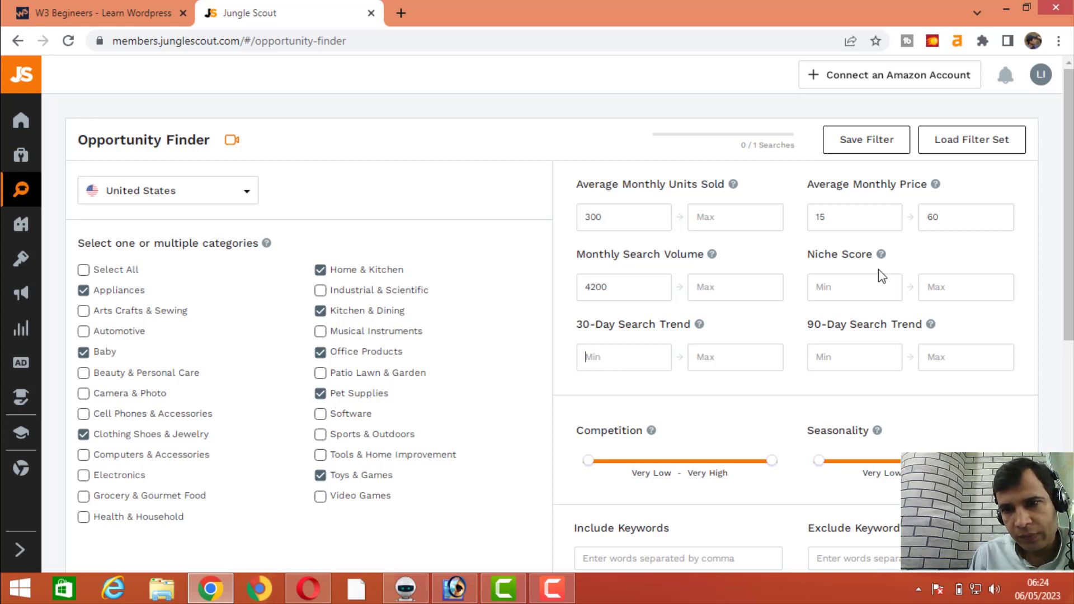
left_click(875, 287)
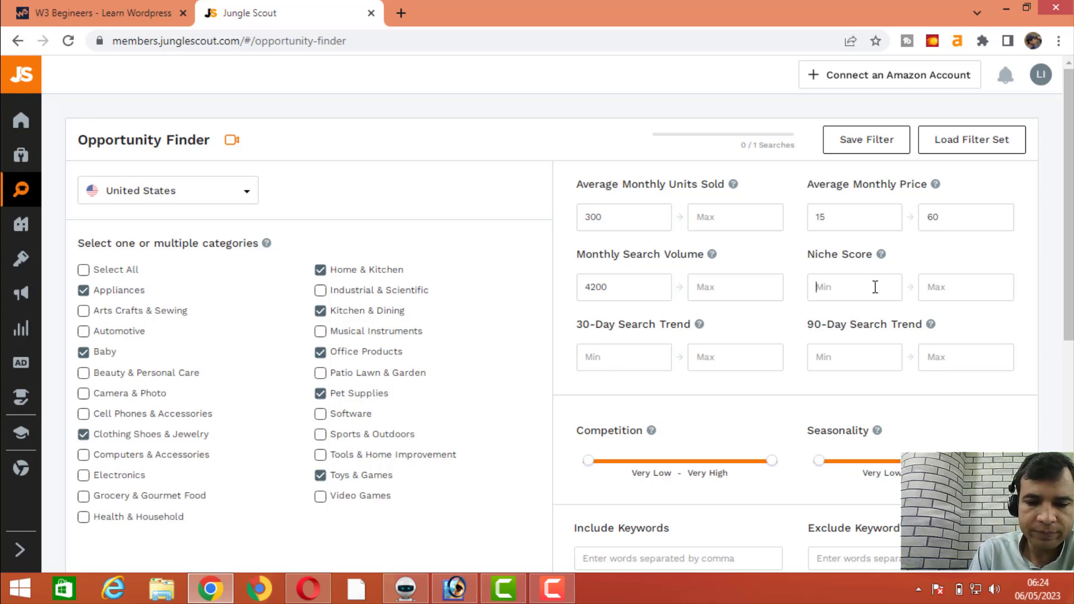
type("6")
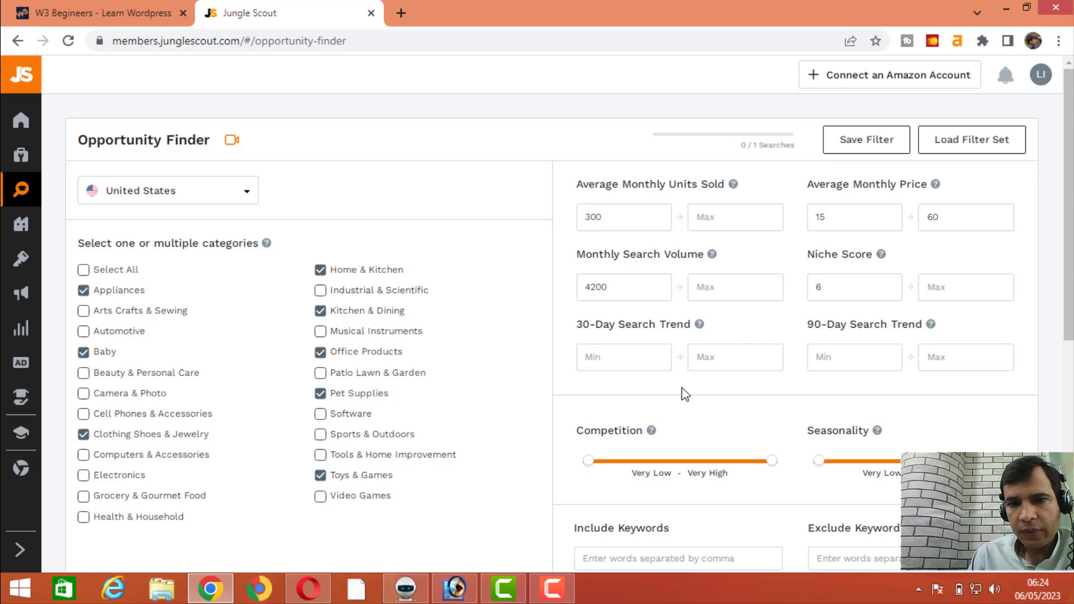
scroll(1017, 363, "down", 3)
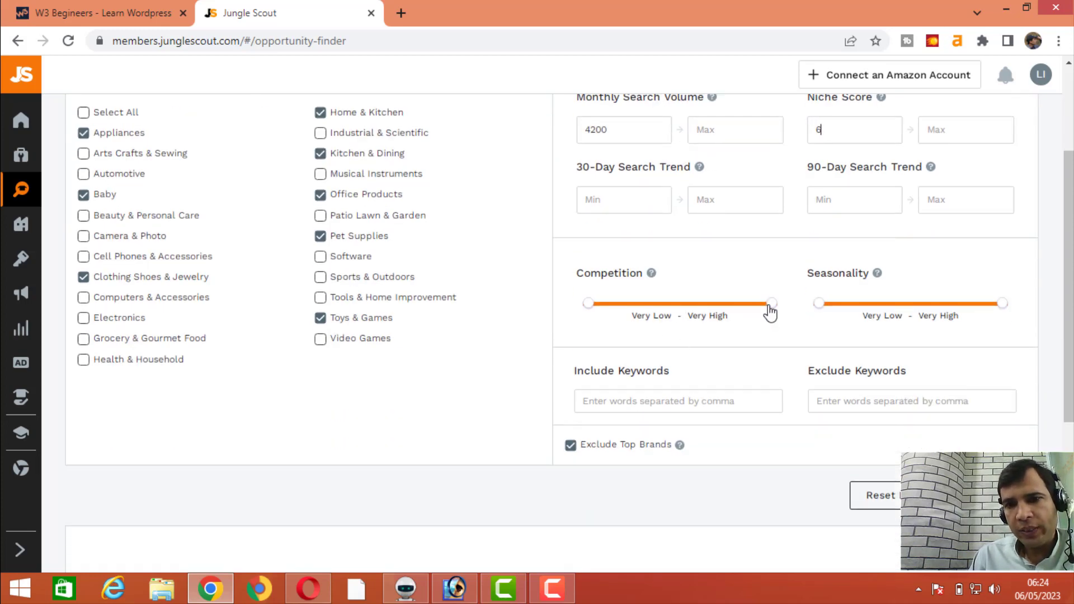
left_click_drag(771, 307, 712, 307)
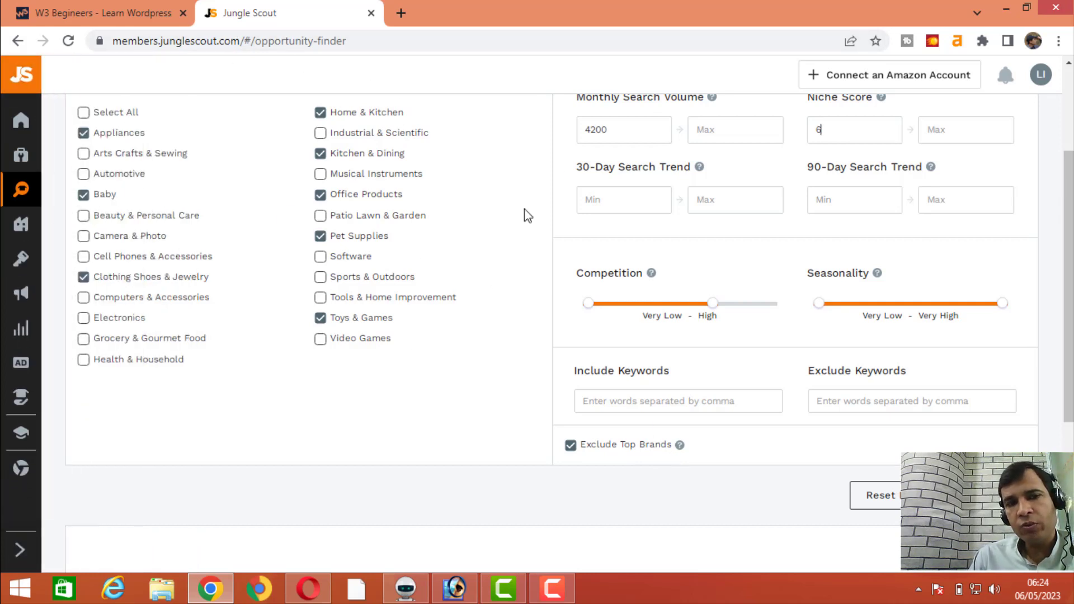
Add the Beauty & Personal Care category and run the niche search with the chosen filters.
left_click(83, 216)
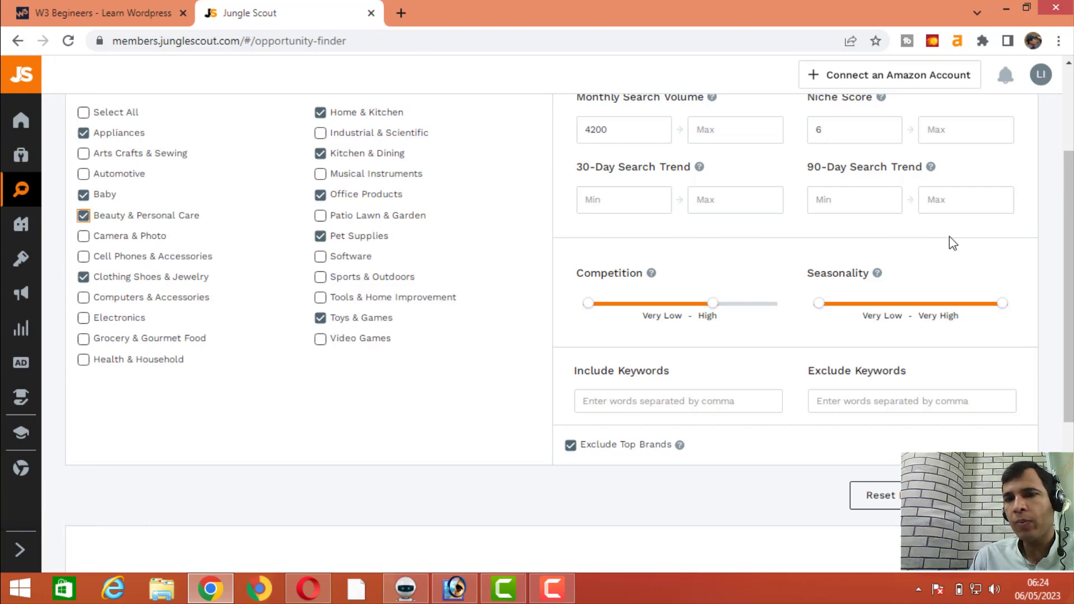
scroll(953, 243, "up", 3)
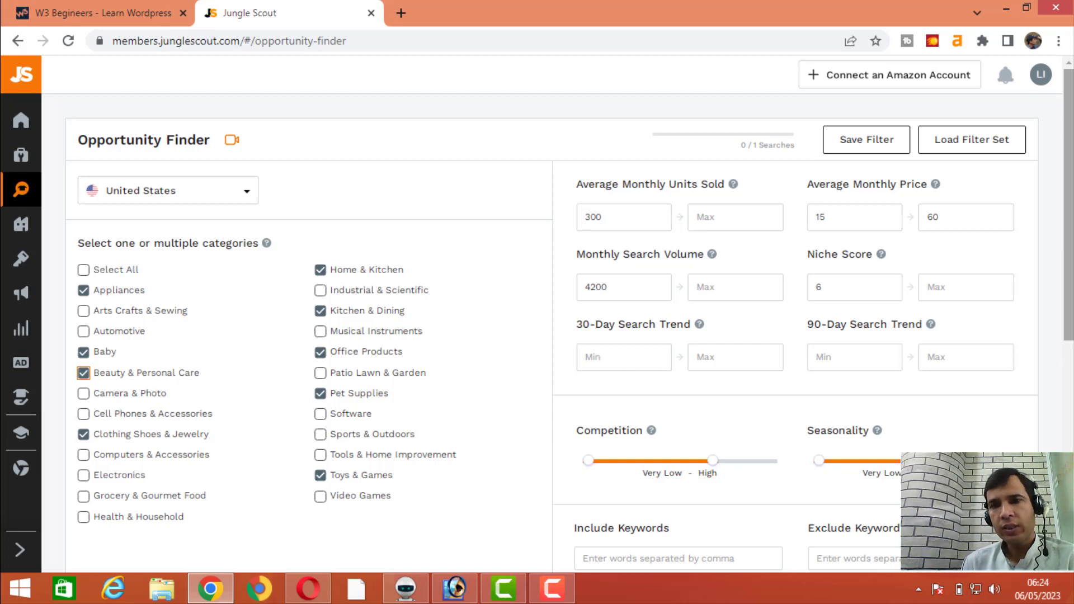
scroll(559, 336, "down", 7)
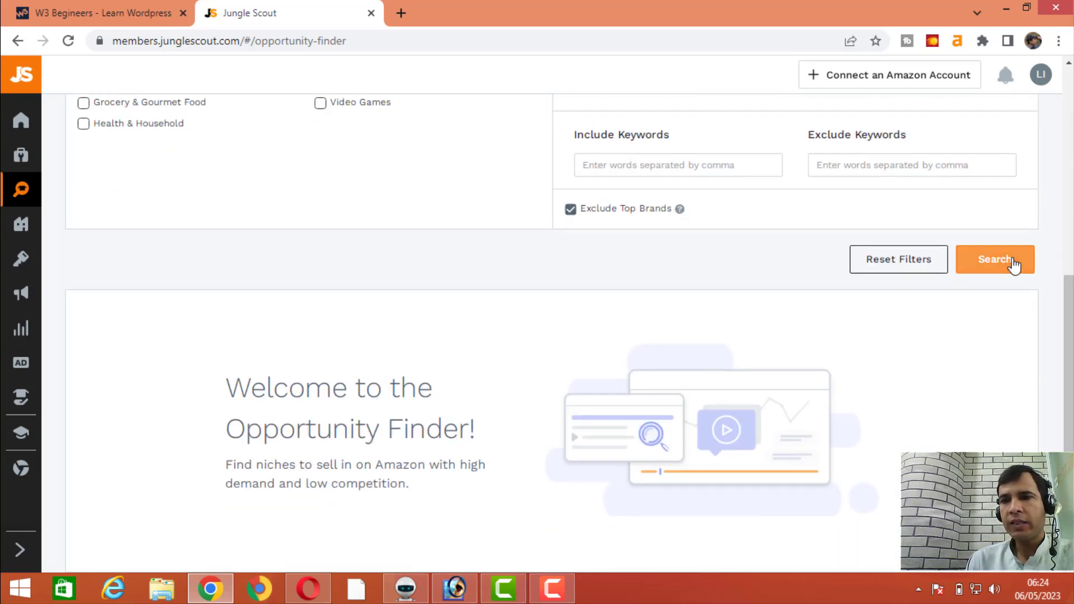
left_click(1013, 266)
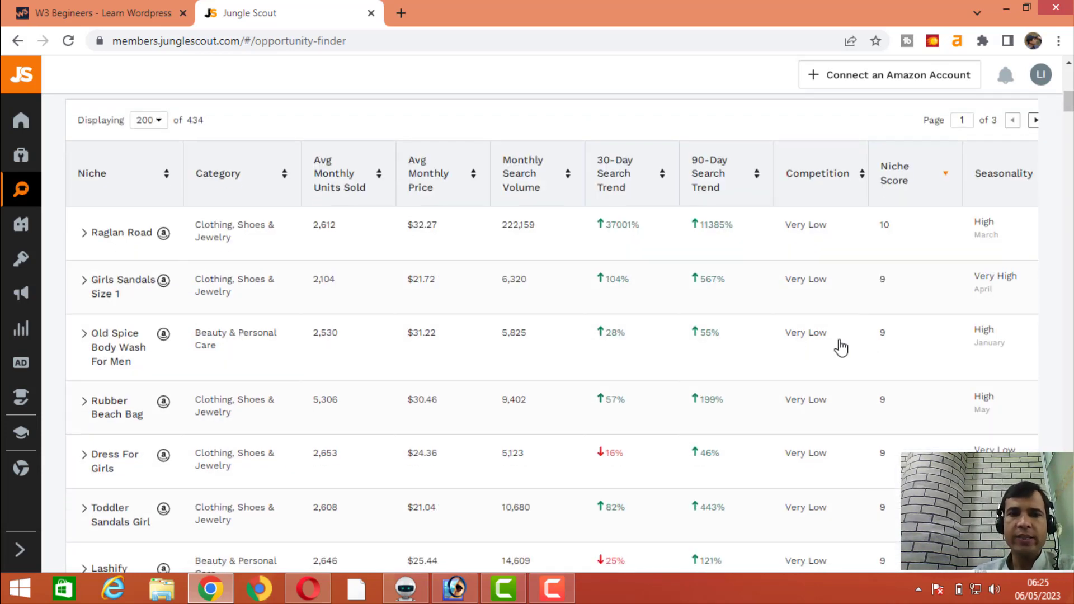
scroll(143, 340, "up", 10)
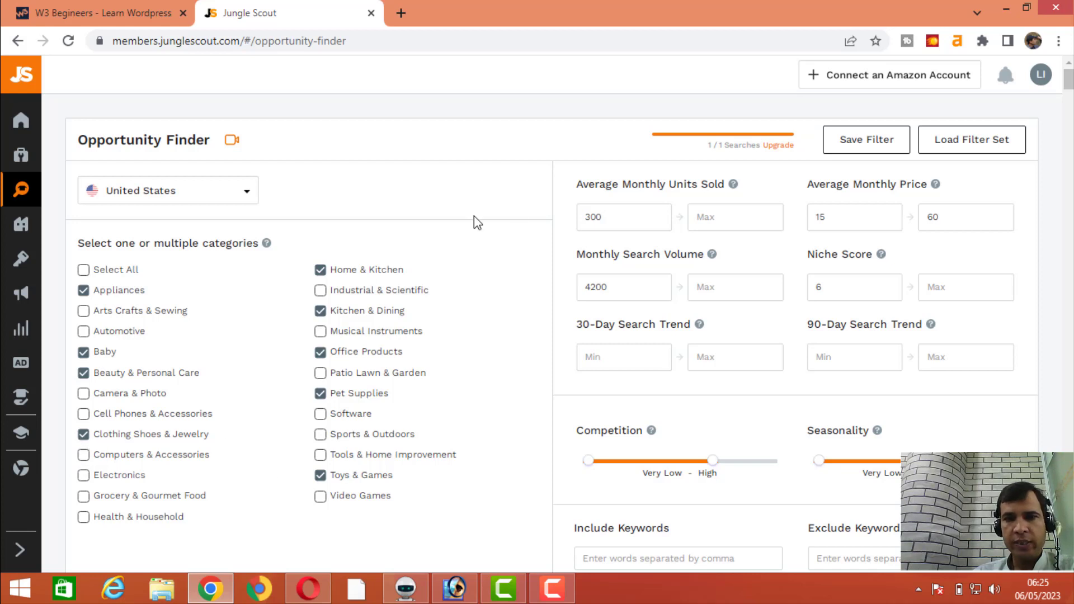
Review the entered sales, price, search volume, competition and seasonality filters and the niche results they return.
double_click(594, 223)
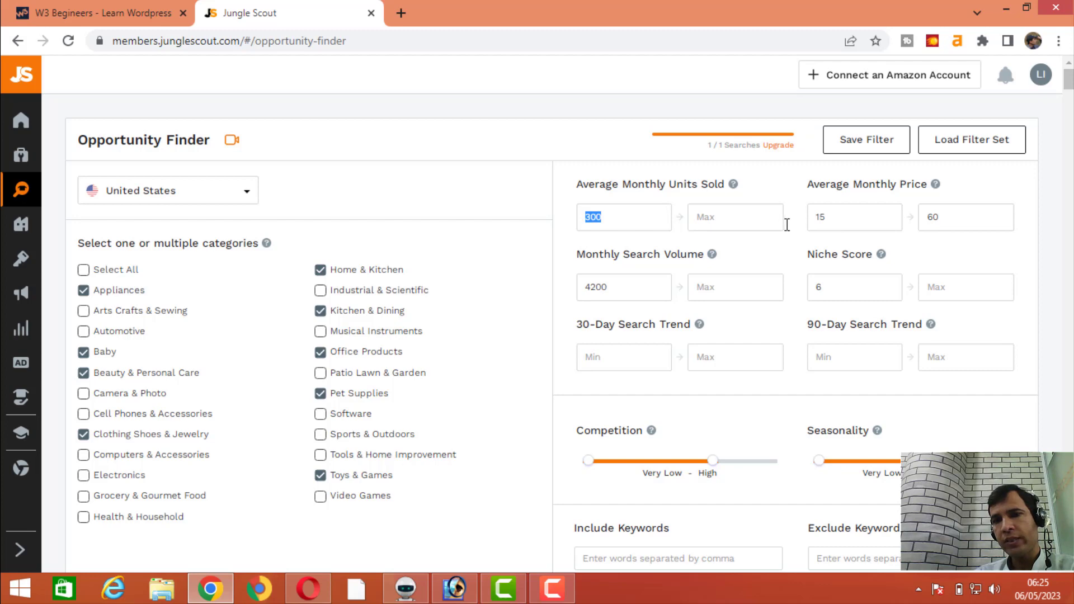
key("Tab")
key("Tab")
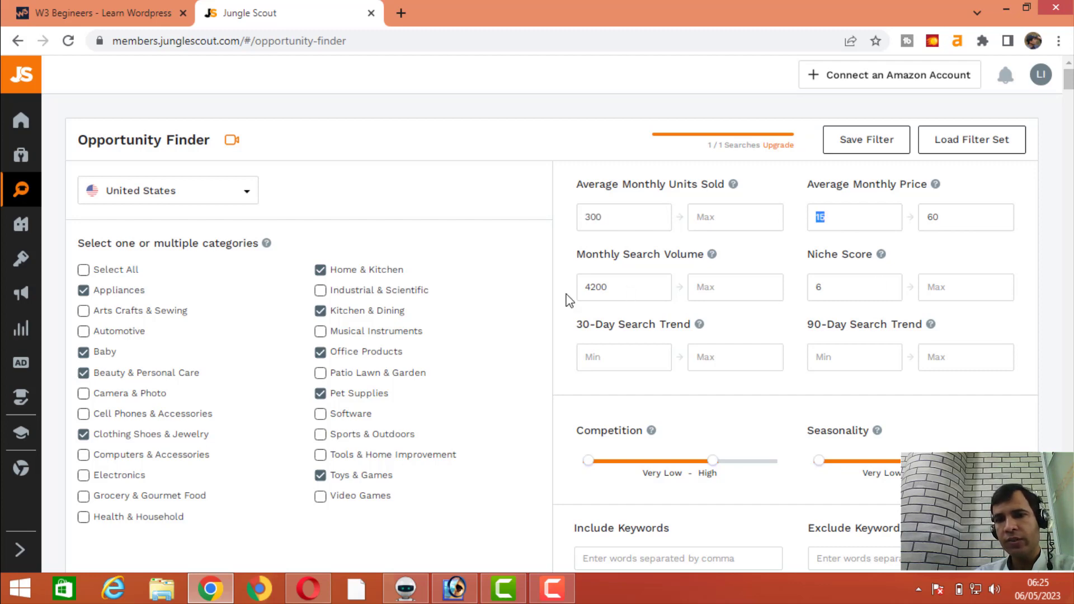
scroll(1021, 330, "down", 4)
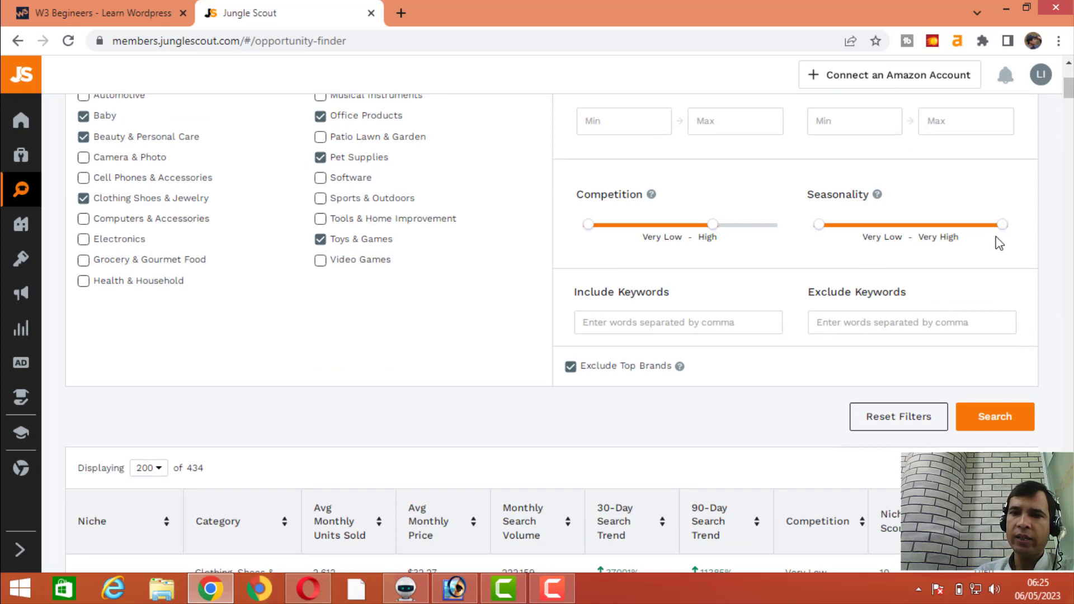
scroll(839, 379, "down", 5)
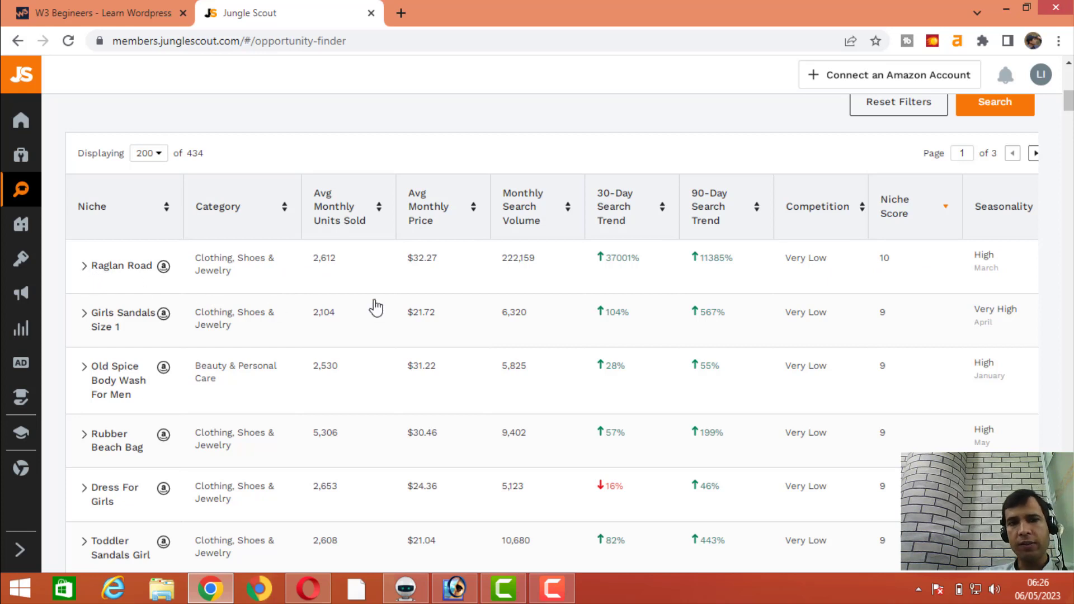
Expand the Raglan Road niche and examine its three-month Average Units Sold history month by month.
left_click(85, 270)
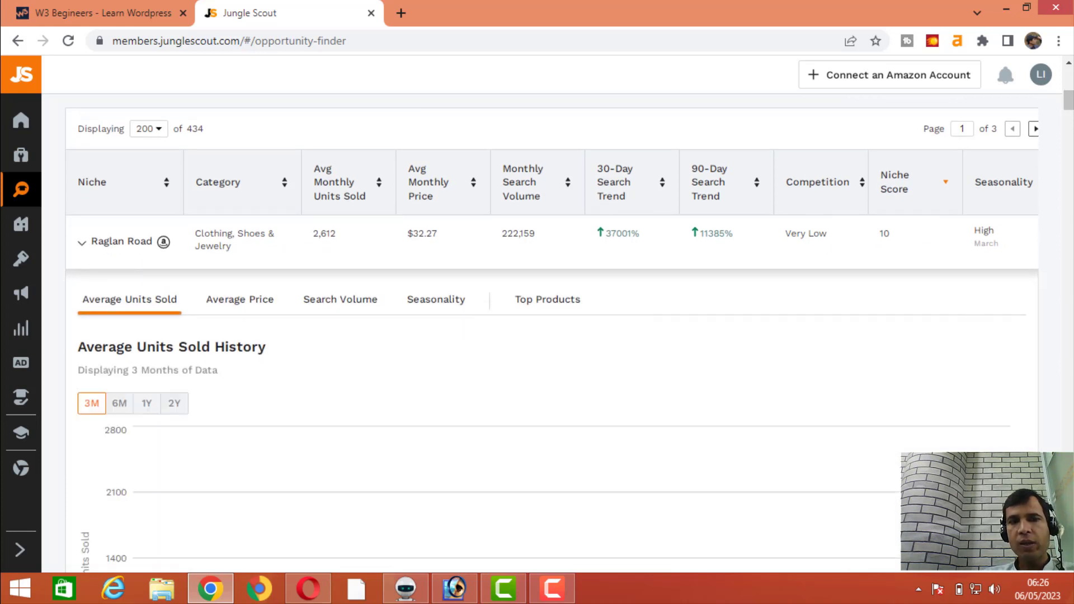
scroll(969, 306, "down", 3)
scroll(1045, 313, "down", 1)
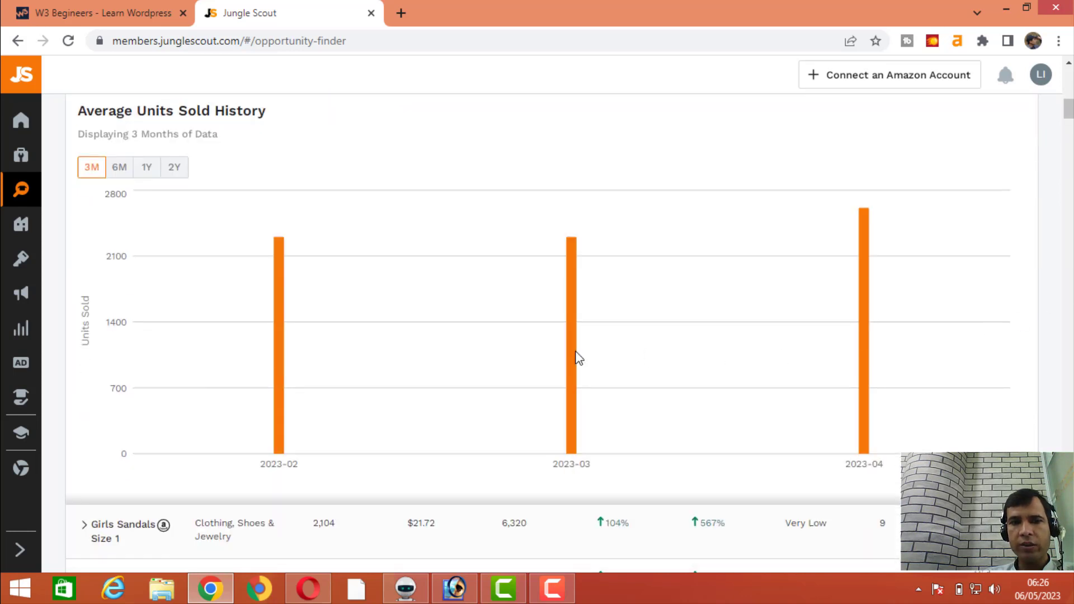
mouse_move(289, 342)
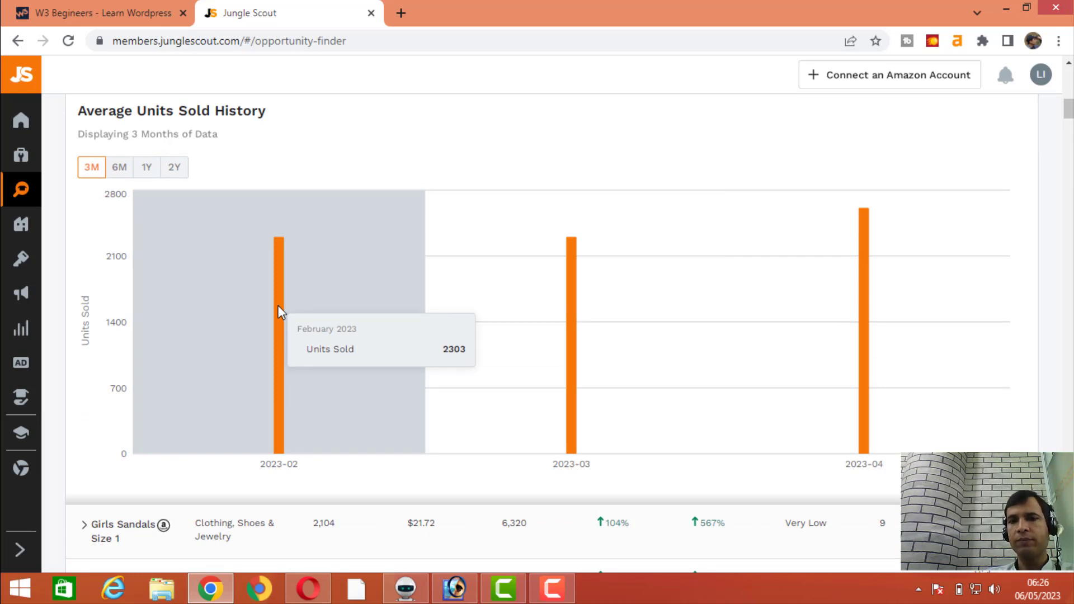
mouse_move(588, 359)
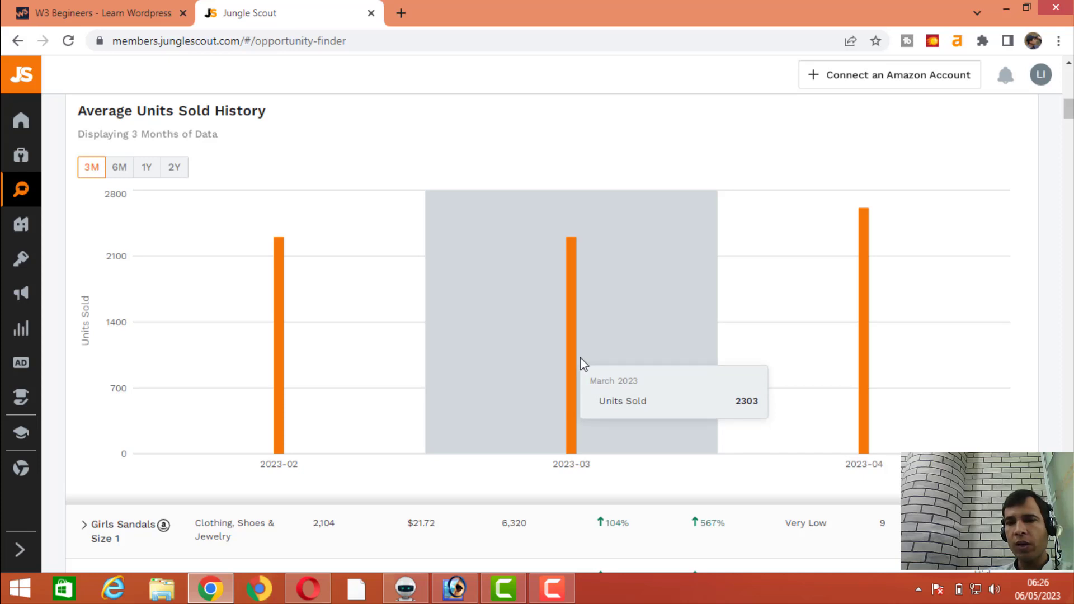
mouse_move(822, 365)
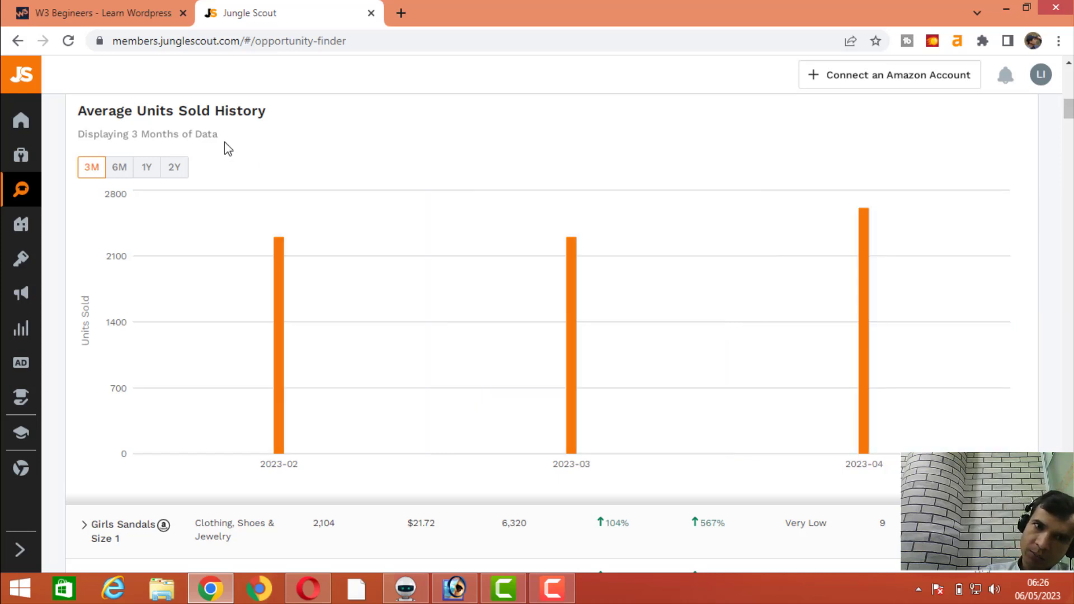
left_click_drag(224, 142, 75, 134)
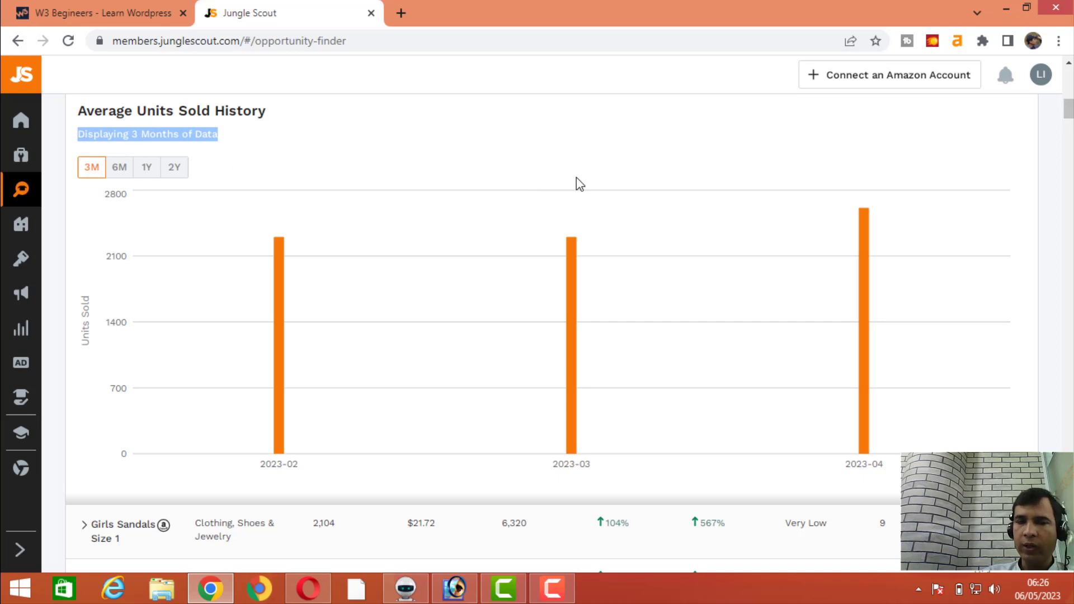
scroll(671, 274, "up", 4)
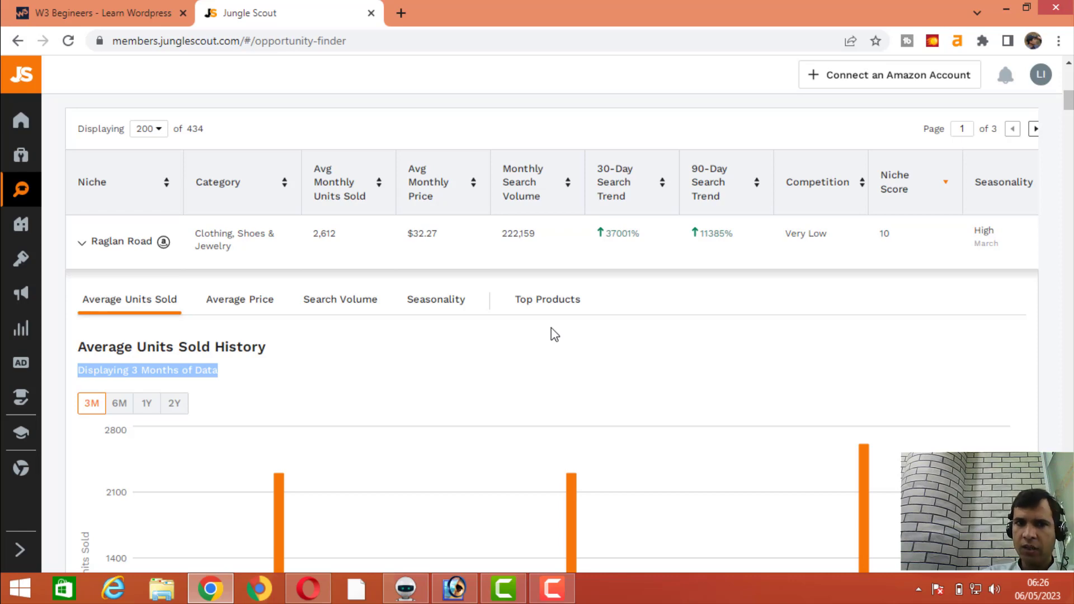
scroll(551, 330, "down", 4)
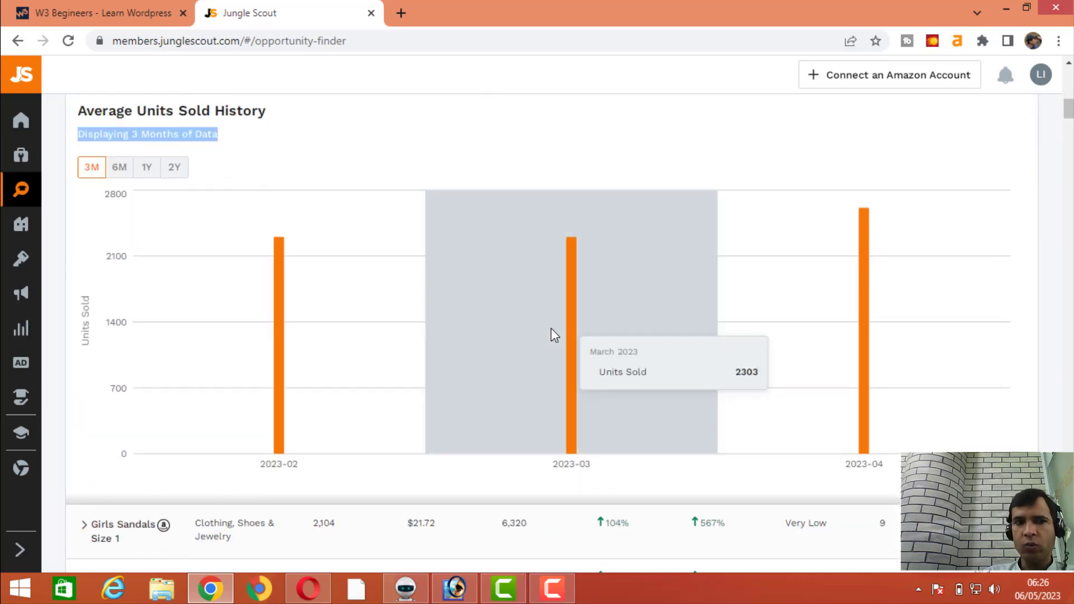
scroll(552, 333, "down", 4)
Examine the Raglan Road niche's three-month Average Price history month by month.
scroll(733, 289, "up", 5)
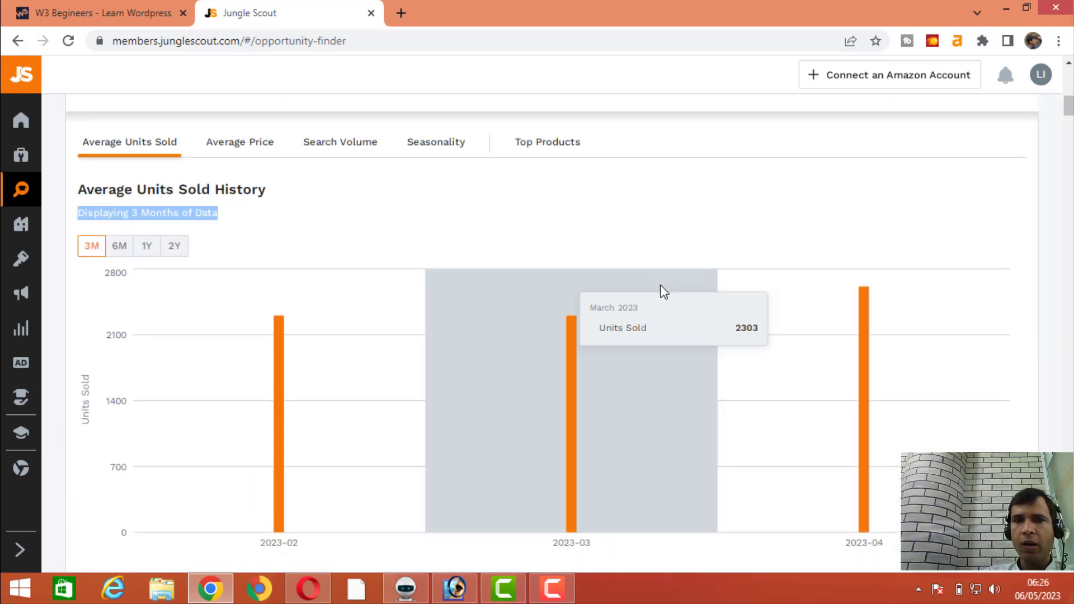
left_click(229, 146)
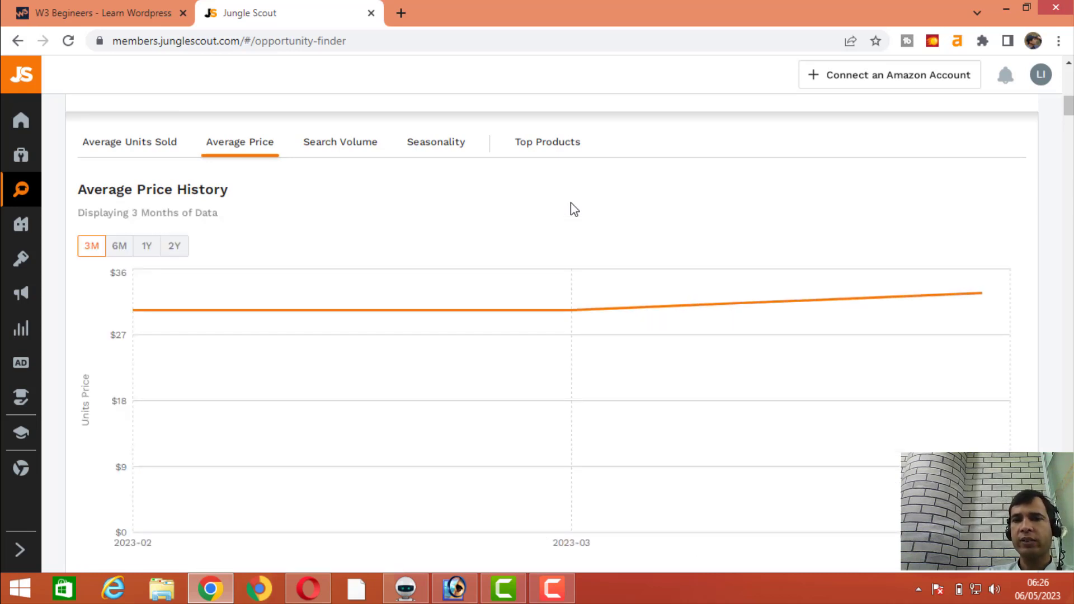
mouse_move(142, 317)
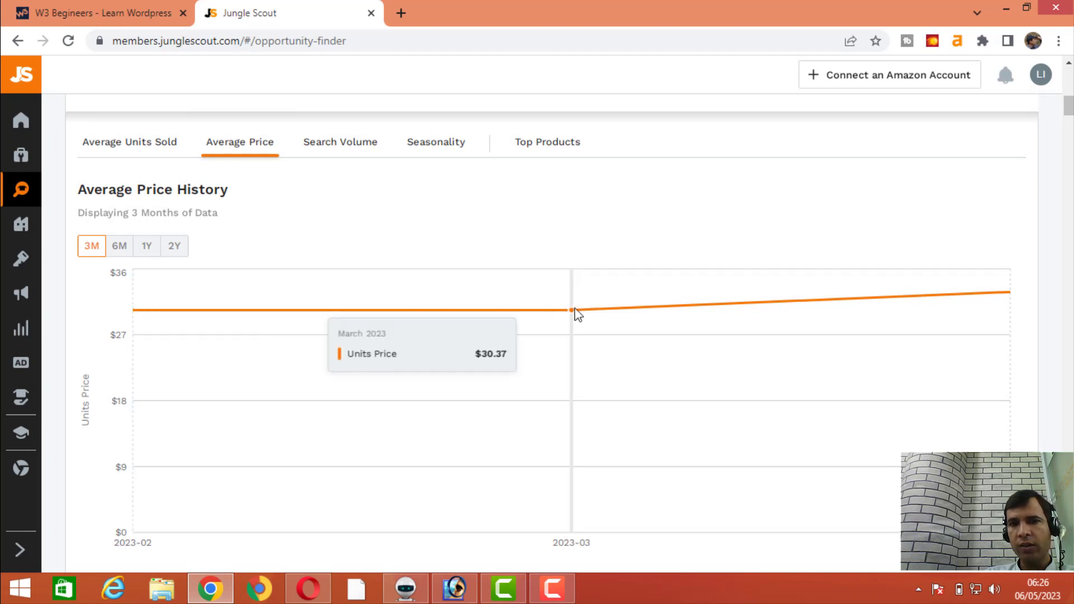
mouse_move(916, 306)
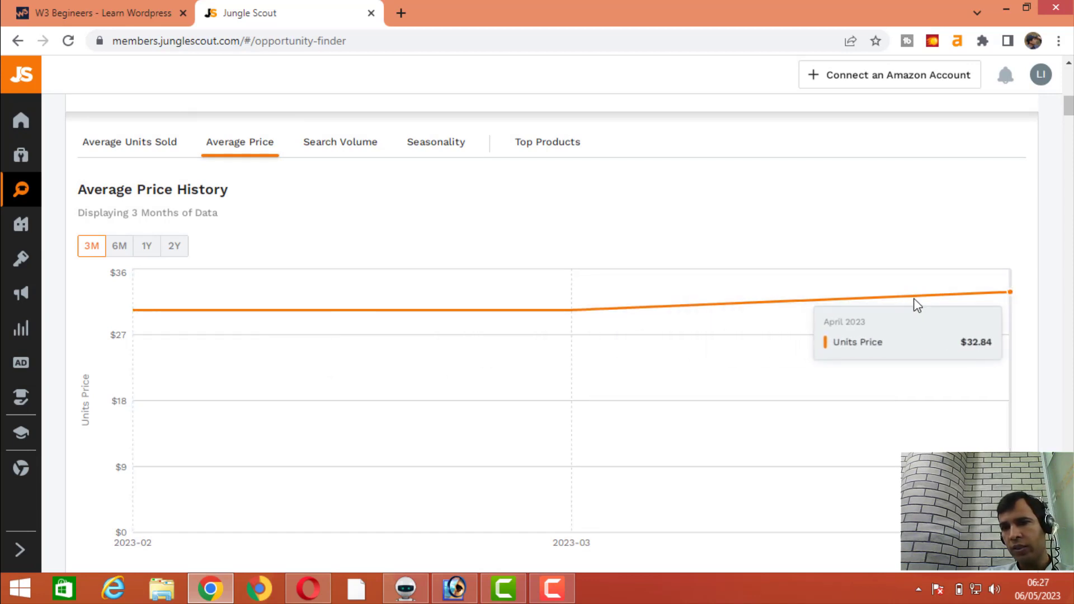
scroll(382, 353, "down", 3)
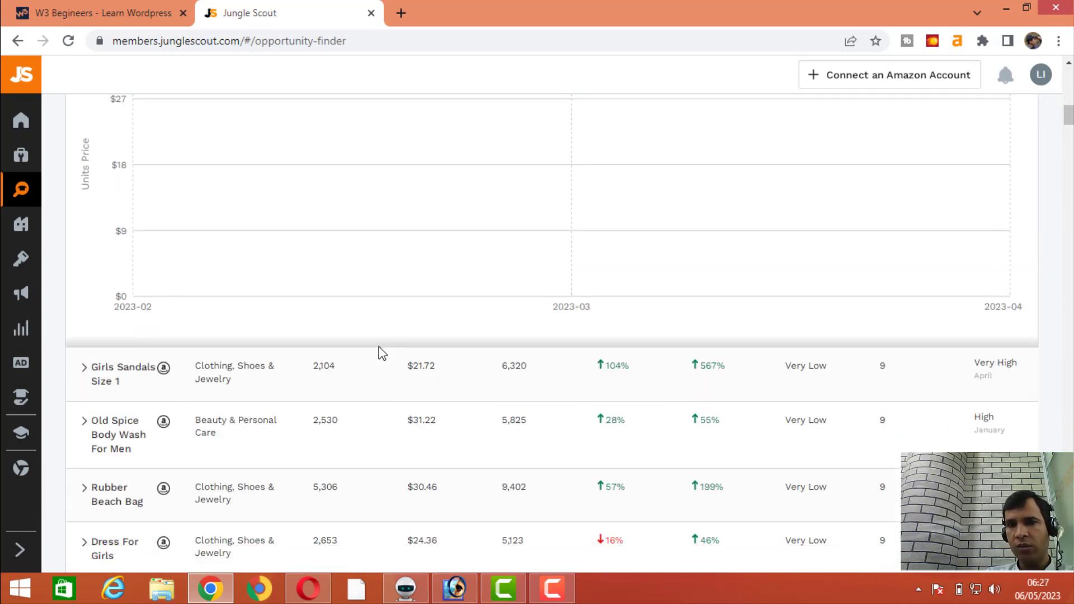
Examine the Raglan Road niche's one-month Historical Search Volume chart.
scroll(382, 353, "up", 7)
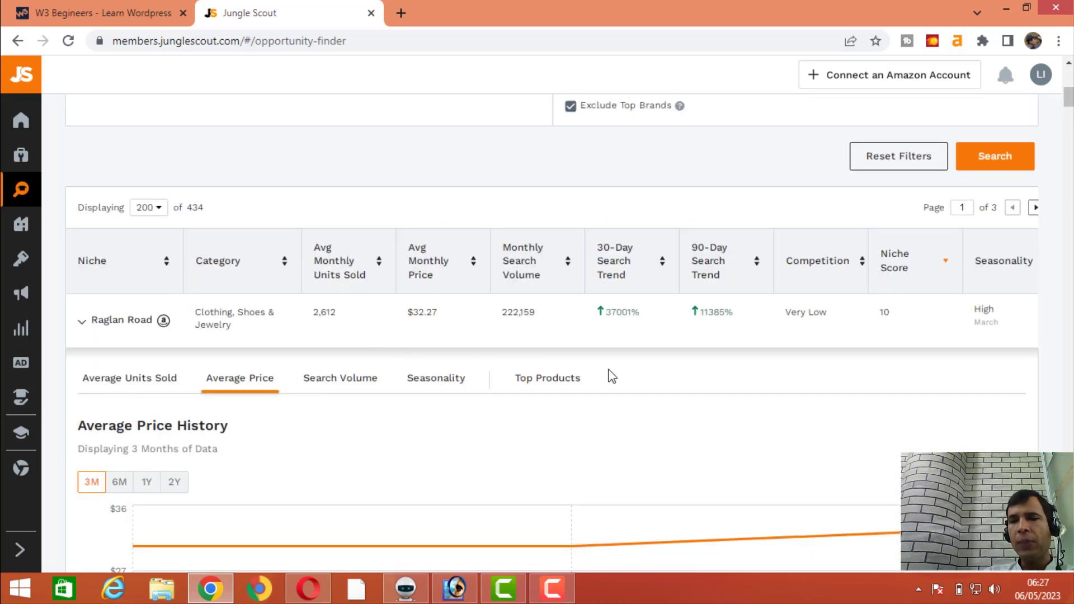
left_click(354, 390)
scroll(863, 334, "down", 4)
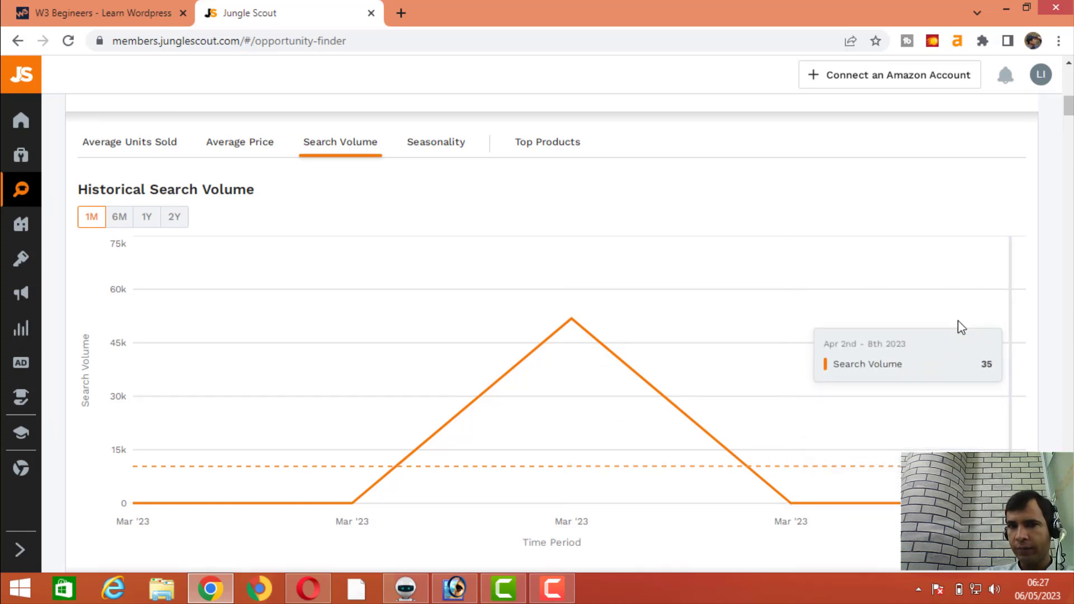
Examine the Raglan Road niche's Seasonality history across the twelve months and collapse the niche's details.
scroll(960, 327, "up", 1)
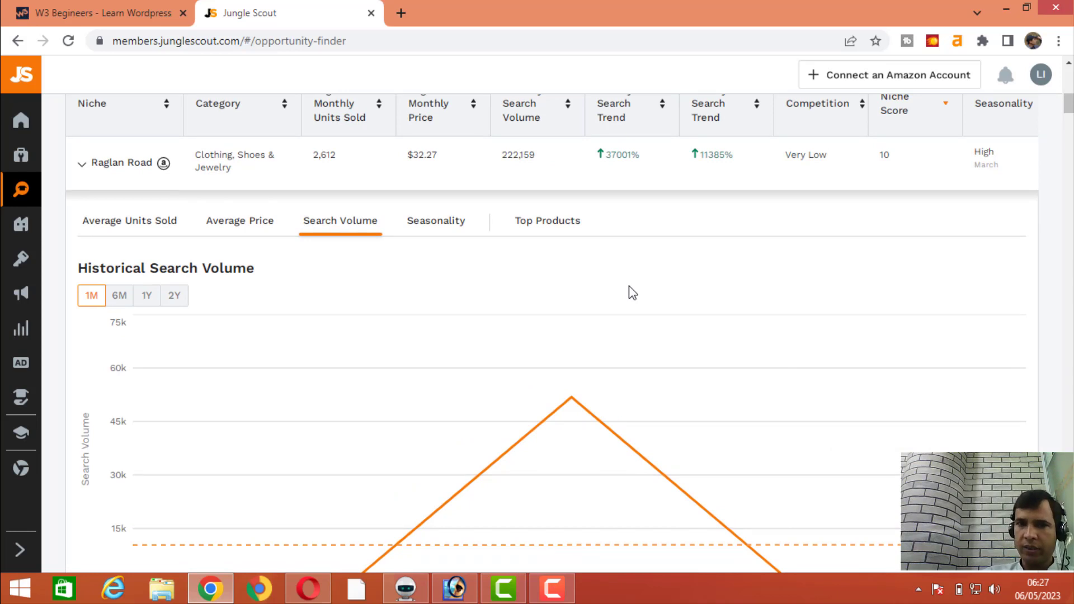
left_click(425, 232)
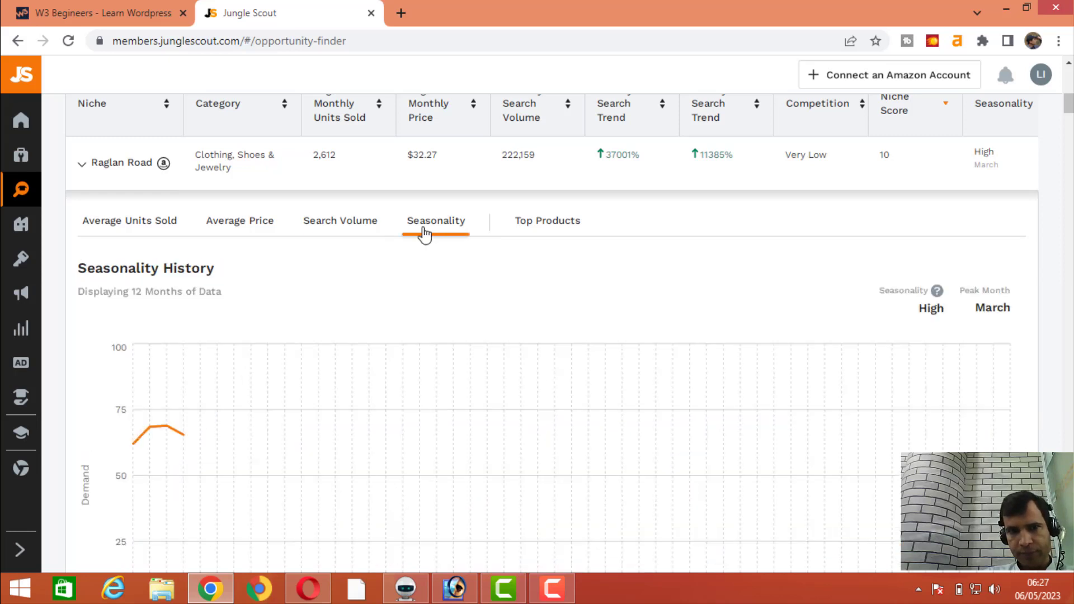
scroll(832, 291, "down", 3)
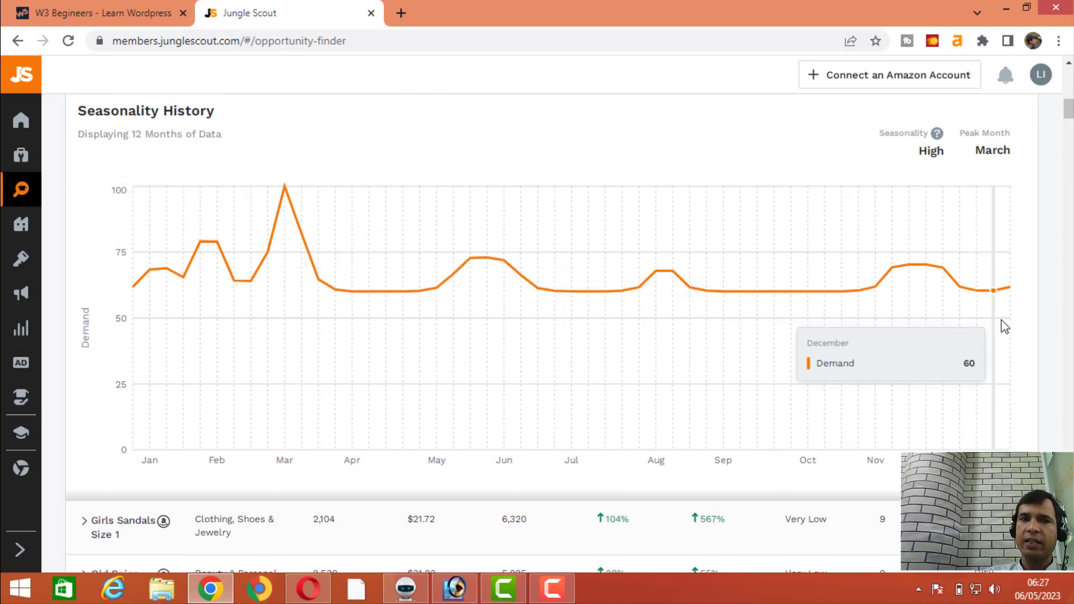
mouse_move(137, 299)
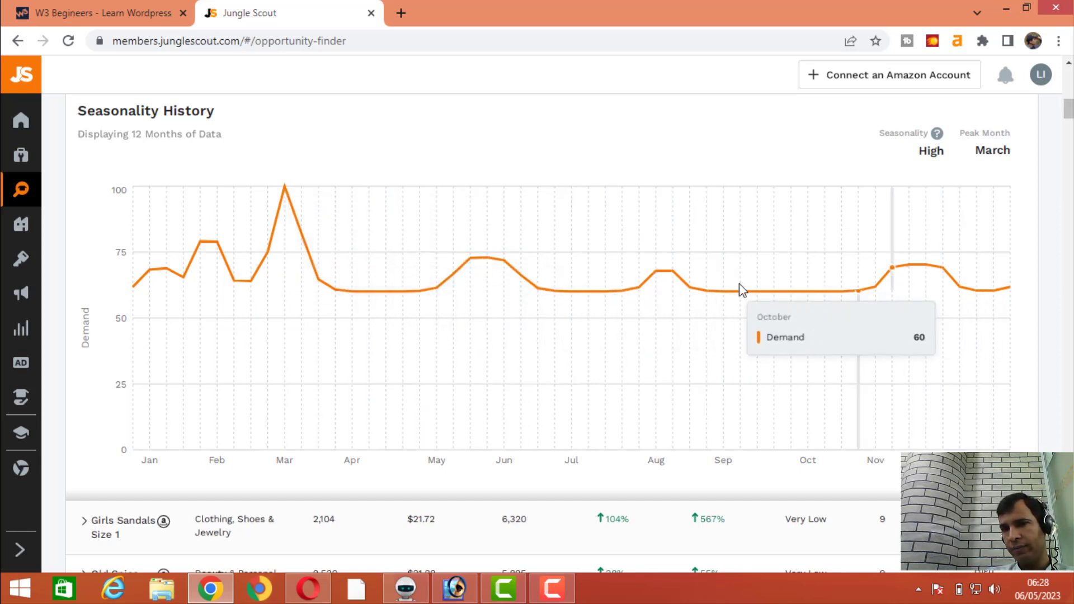
scroll(552, 331, "up", 4)
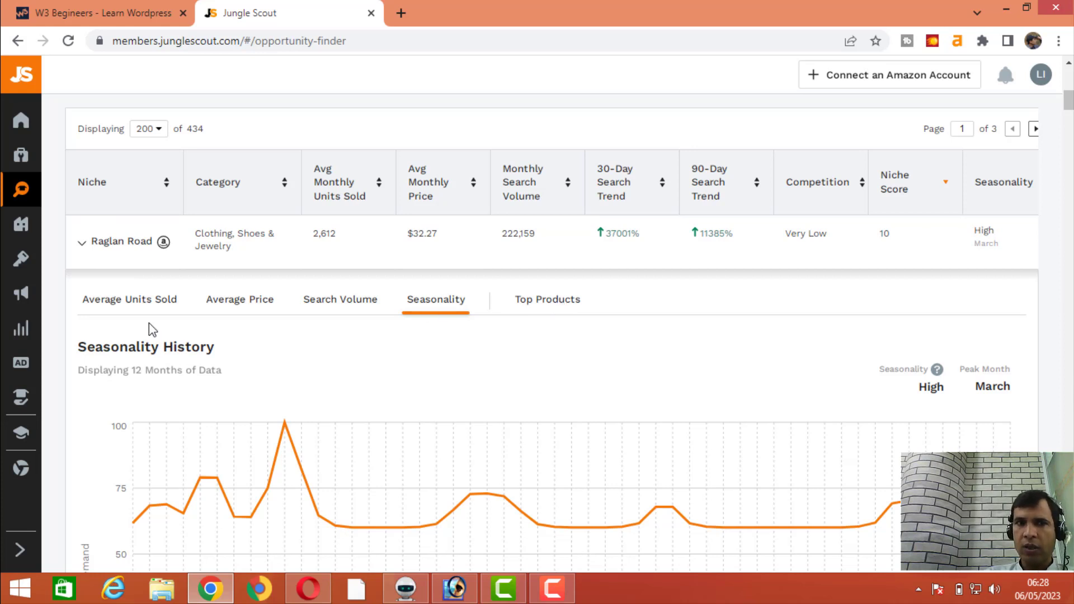
scroll(149, 324, "up", 3)
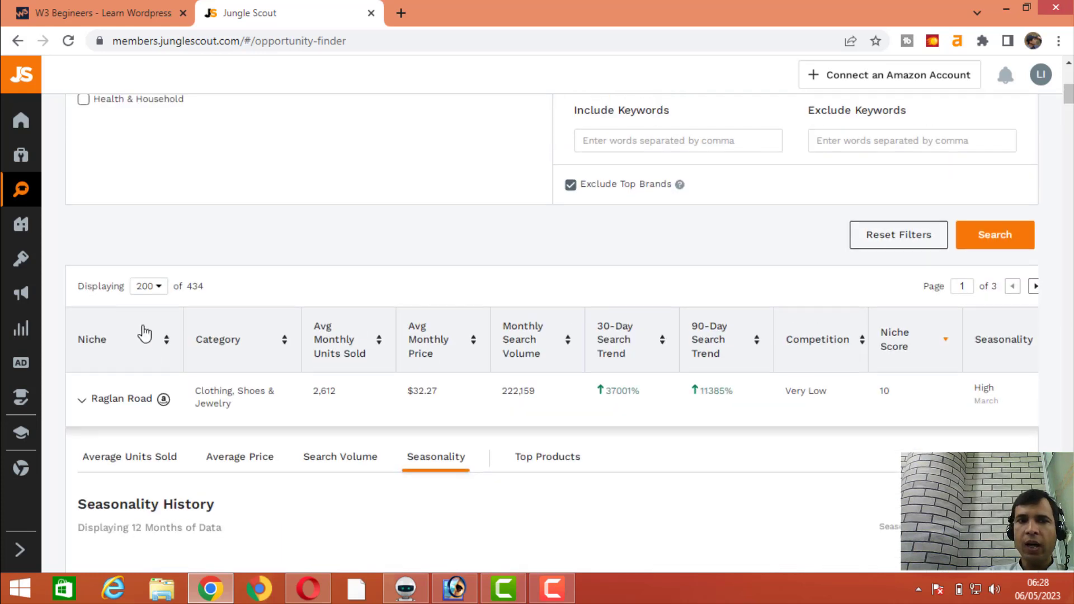
left_click(83, 404)
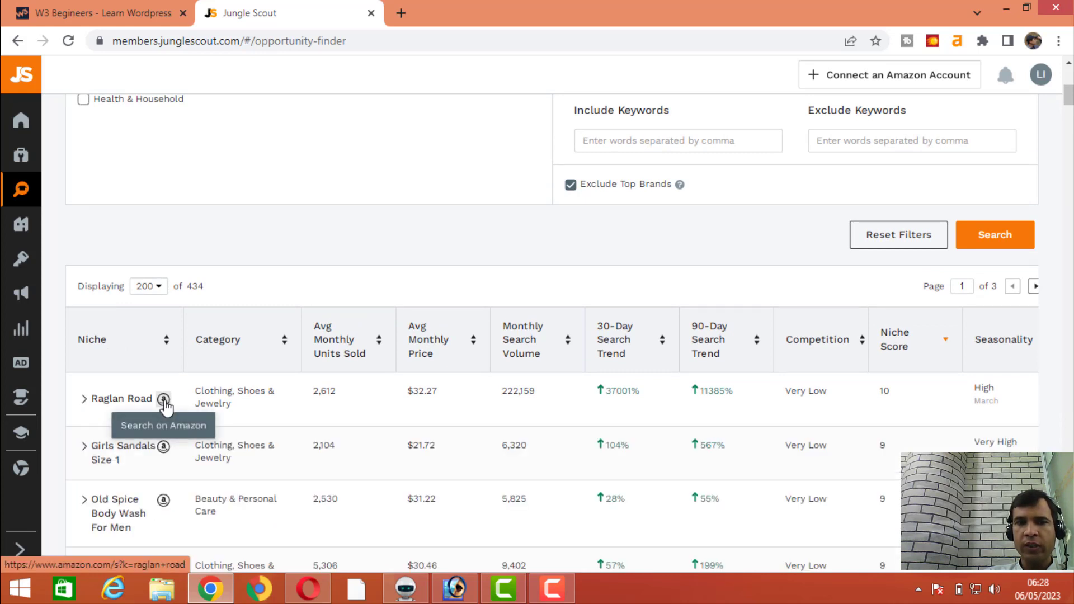
Search Amazon for the Raglan Road niche from the results list and browse the products it returns.
left_click(163, 399)
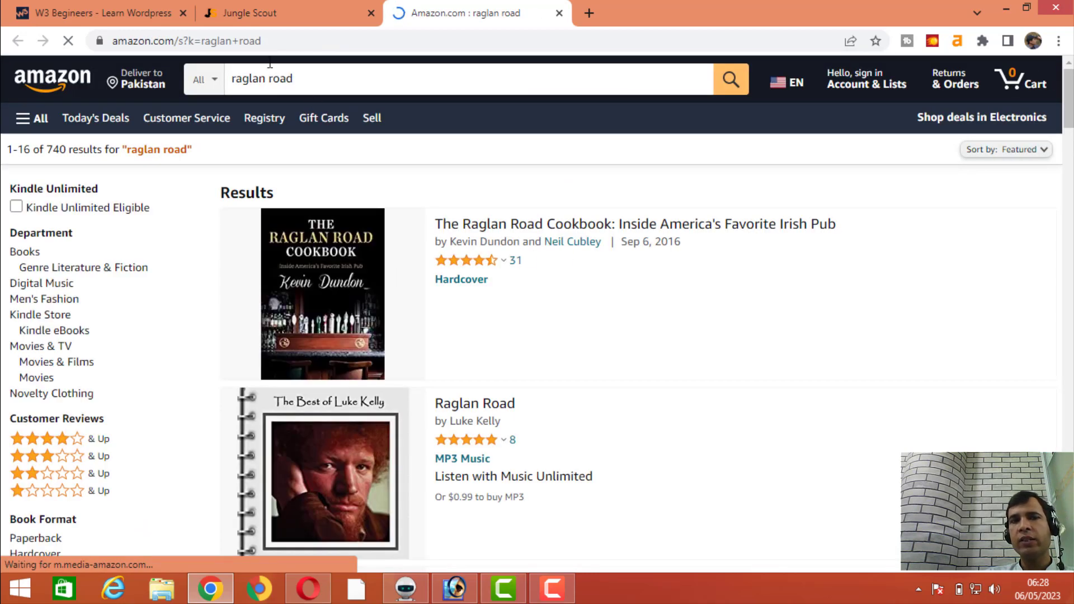
scroll(719, 266, "down", 15)
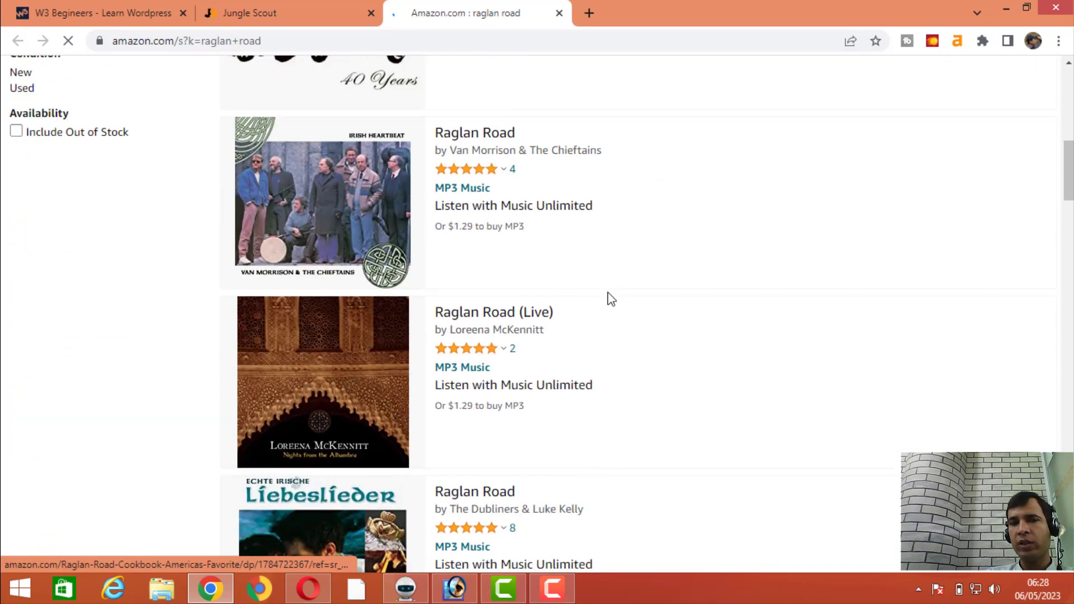
scroll(611, 308, "down", 15)
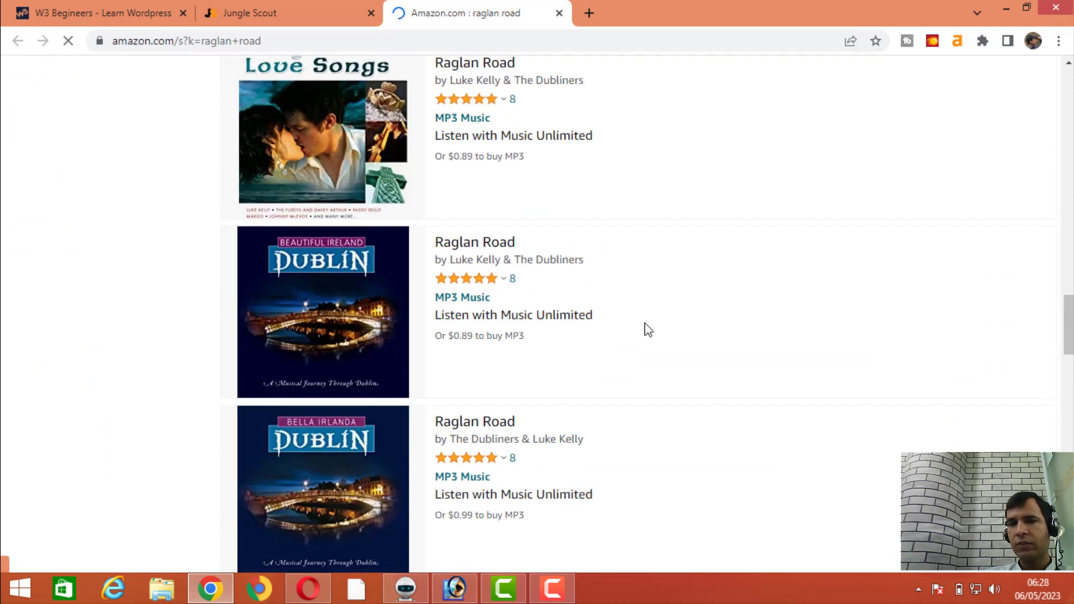
scroll(646, 328, "up", 2)
scroll(649, 330, "down", 7)
Compare the Raglan Road niche's category in the Jungle Scout results with its product listings on Amazon.
left_click(291, 13)
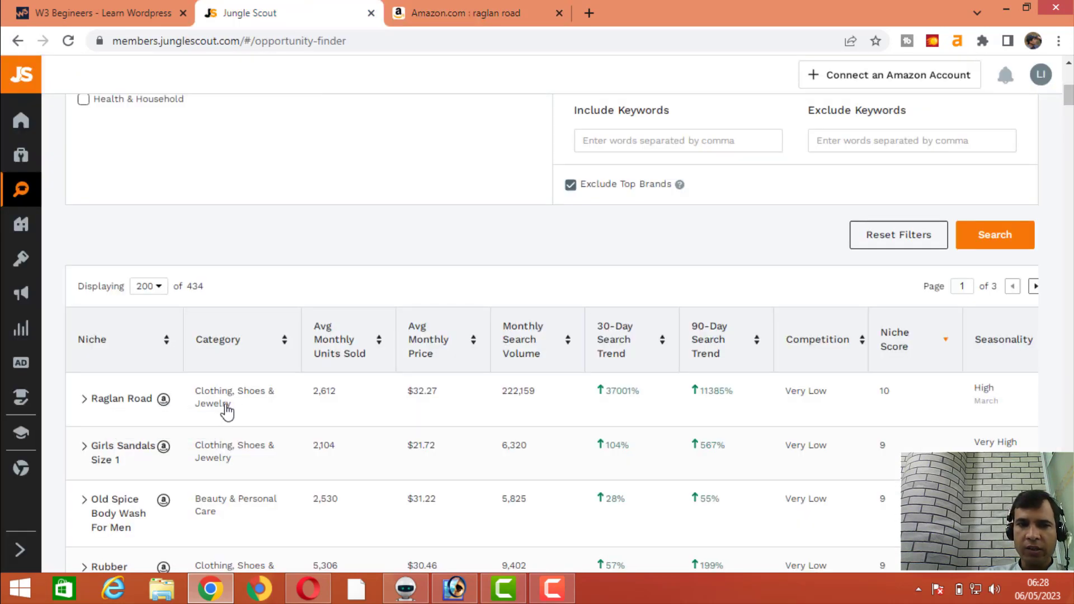
left_click(465, 13)
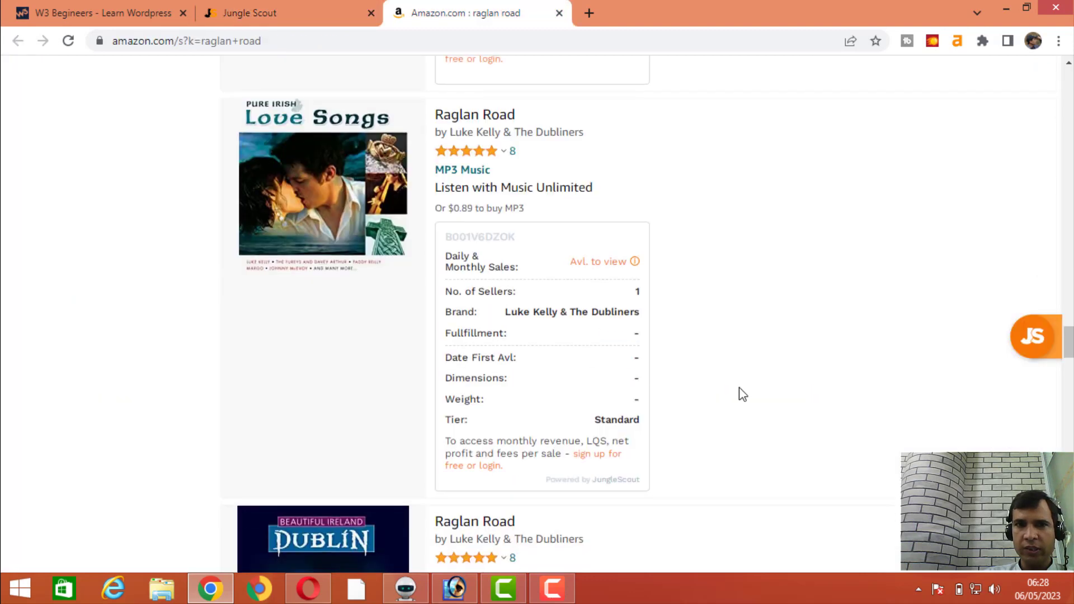
scroll(742, 394, "down", 5)
left_click(311, 6)
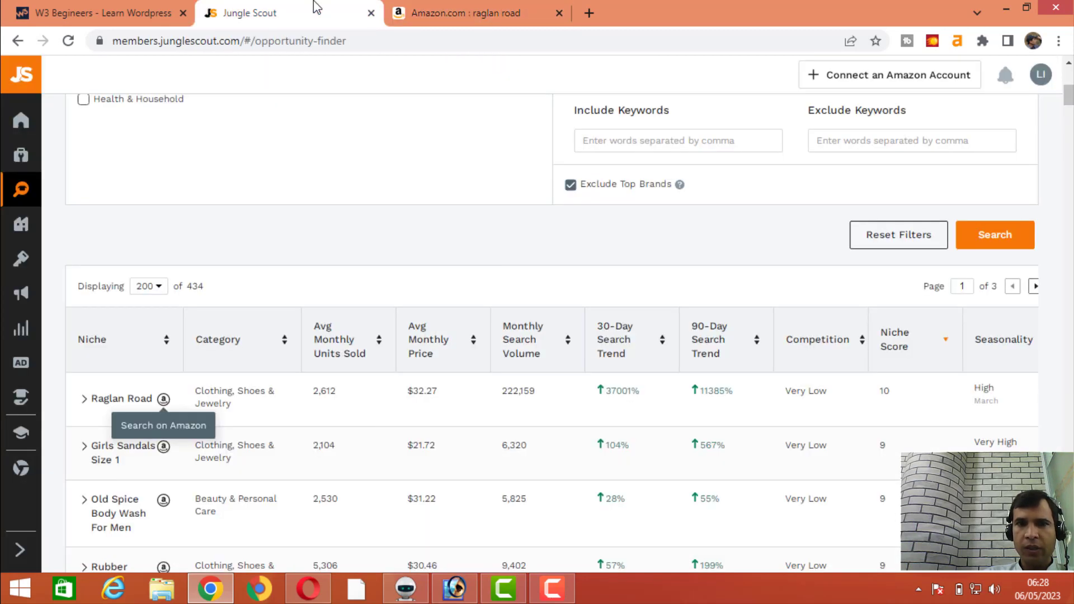
Search Amazon for the Old Spice Body Wash For Men niche and browse its product listings.
scroll(827, 384, "down", 4)
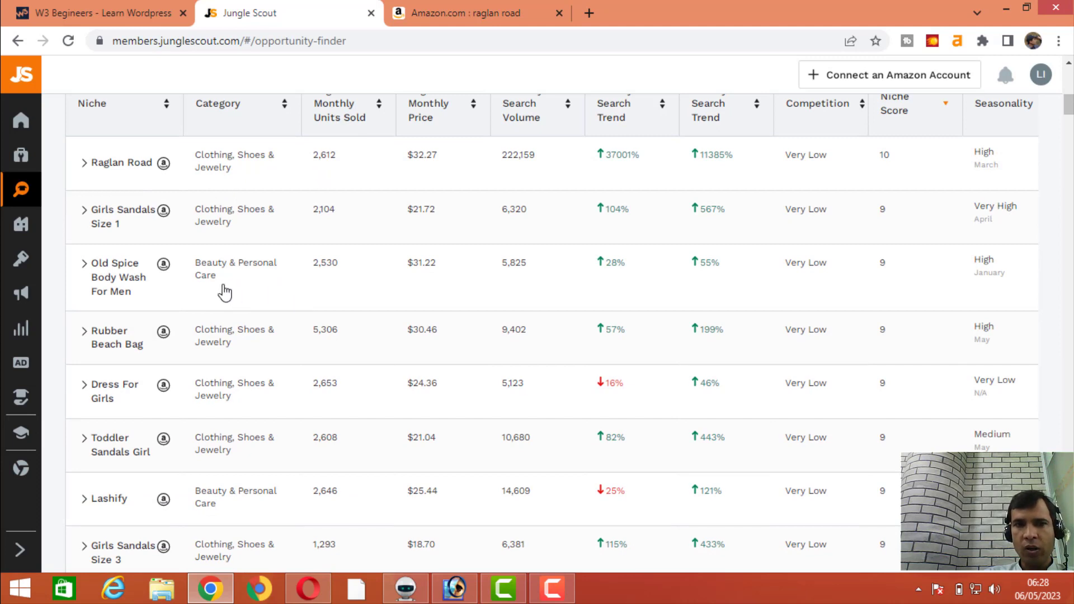
left_click(163, 264)
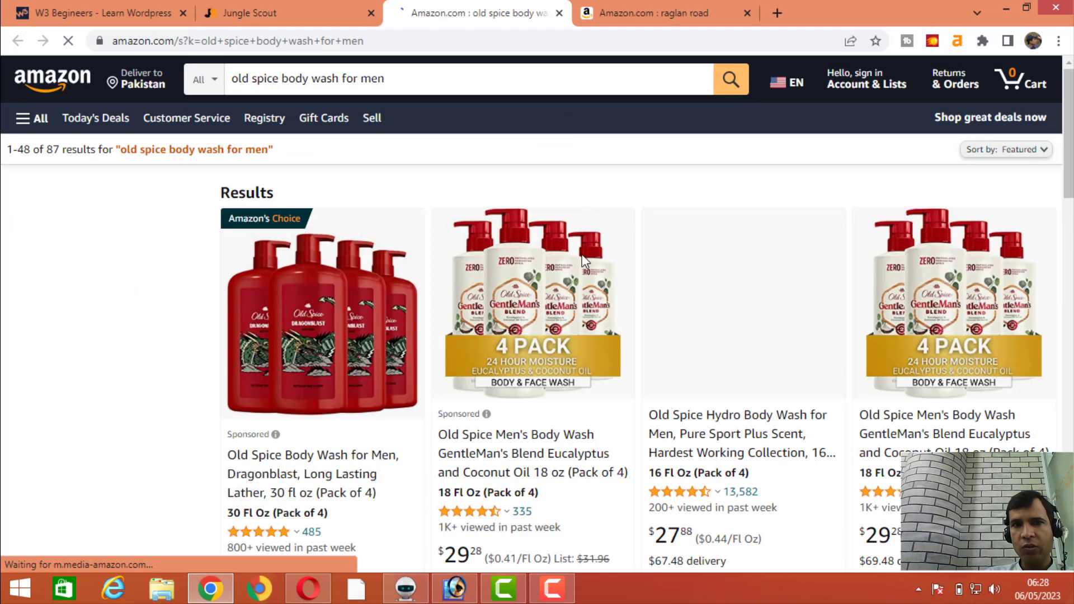
scroll(809, 409, "down", 5)
scroll(809, 408, "down", 10)
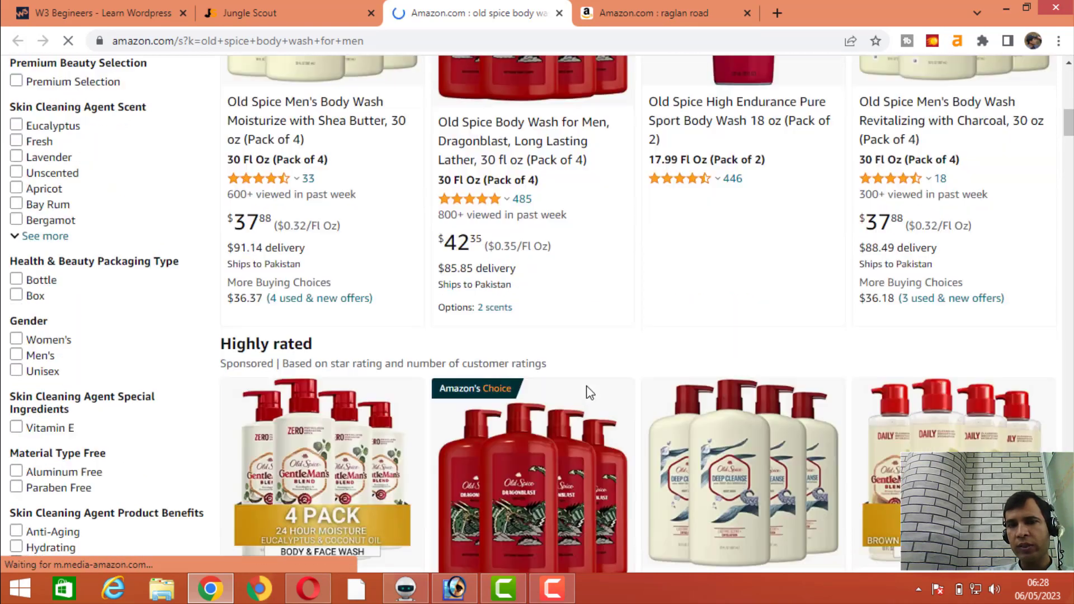
Expand the Old Spice Body Wash For Men niche in Jungle Scout and examine its Average Units Sold history for February to April 2023.
key("ctrl+shift+Tab")
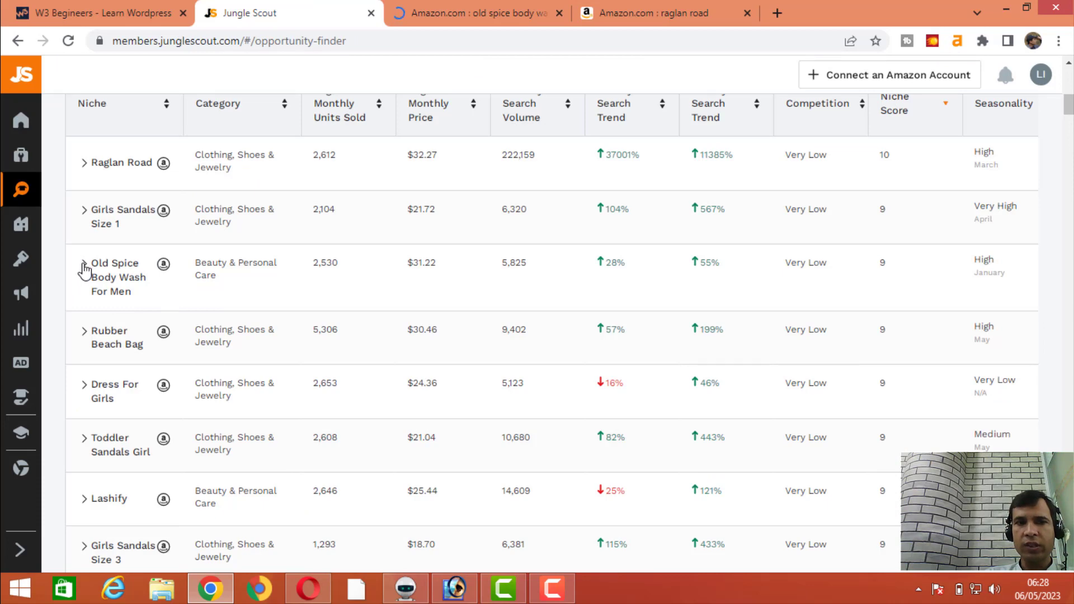
left_click(92, 279)
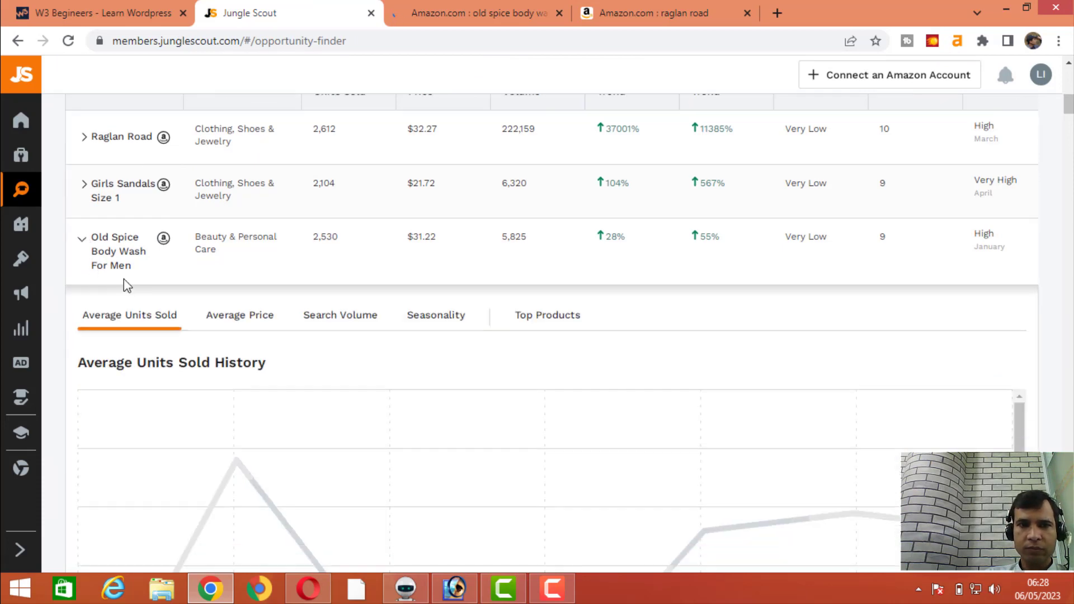
scroll(1026, 386, "down", 4)
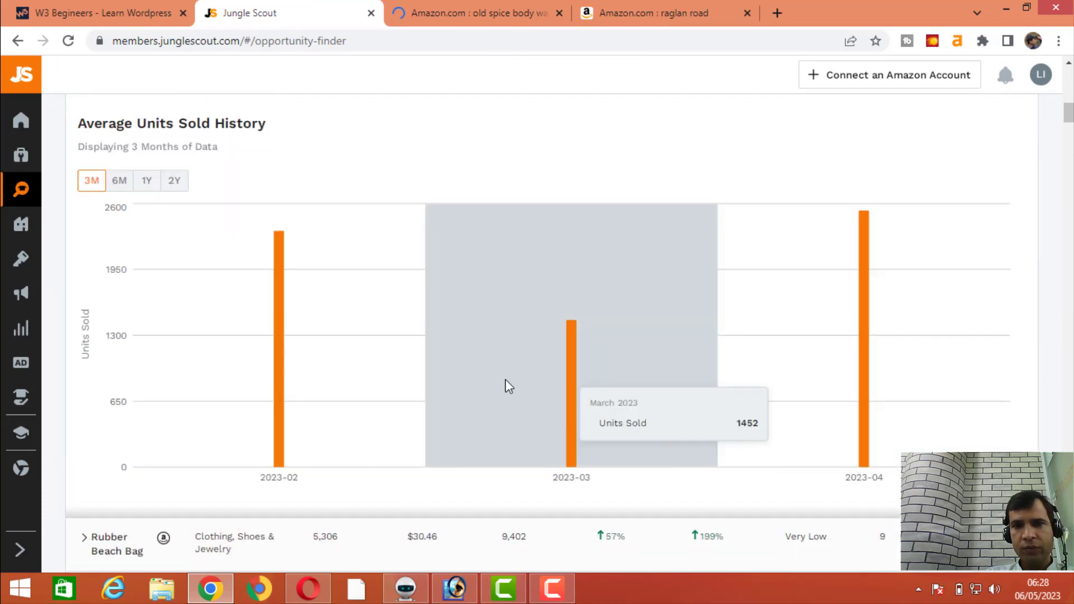
mouse_move(247, 240)
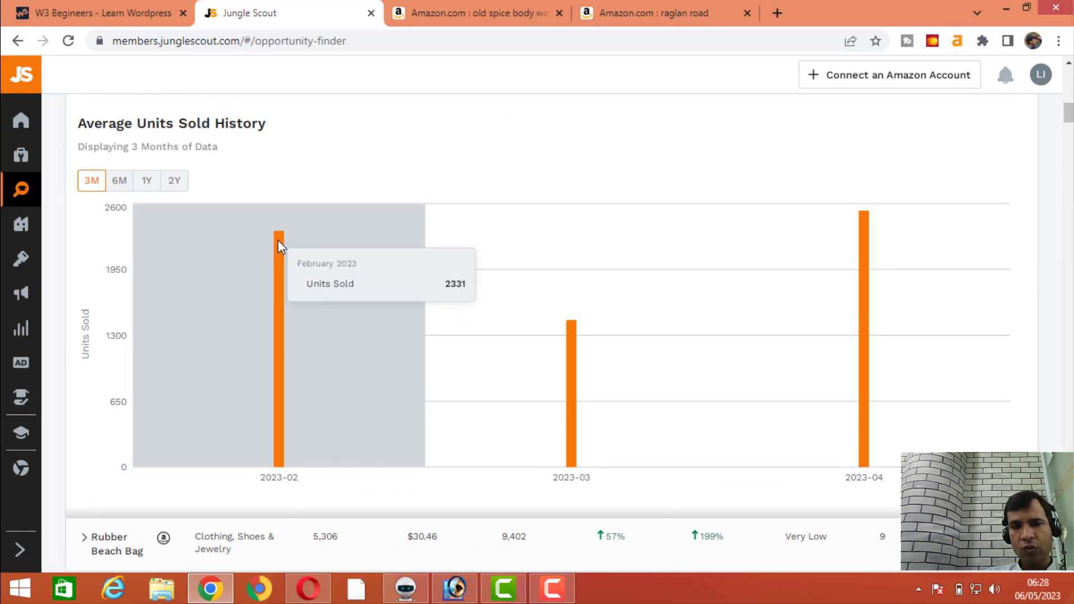
mouse_move(525, 327)
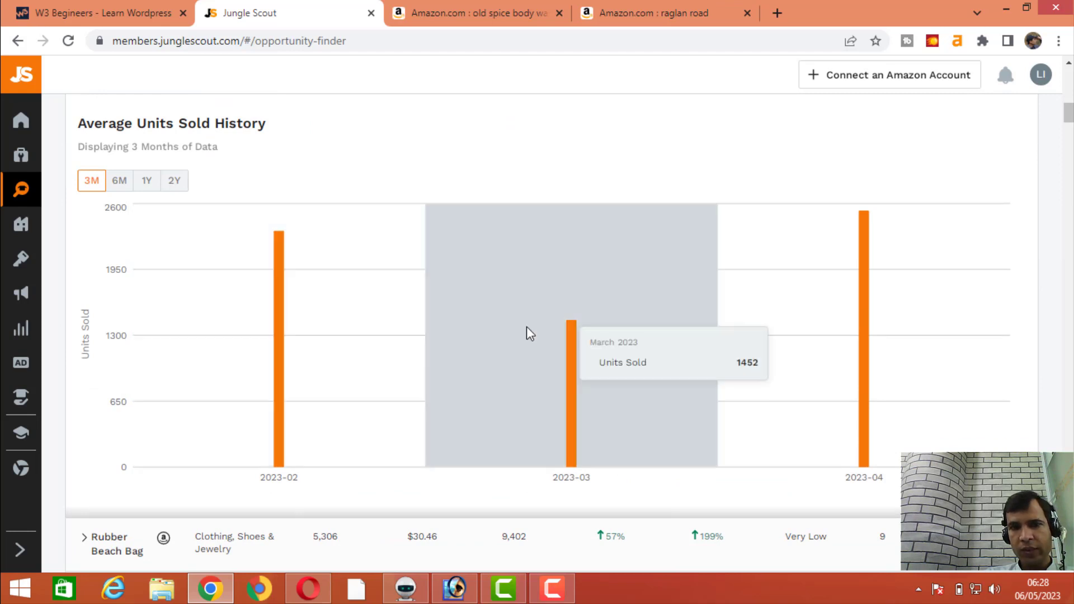
mouse_move(878, 283)
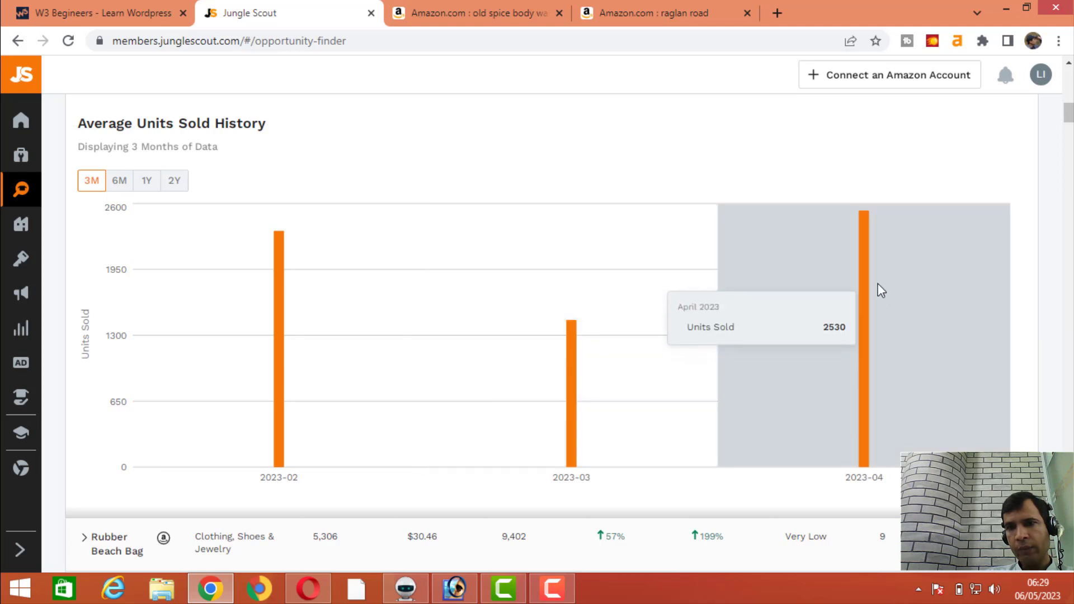
Examine the Old Spice Body Wash For Men niche's Average Price history month by month over the three-month range.
scroll(742, 285, "up", 4)
left_click(274, 319)
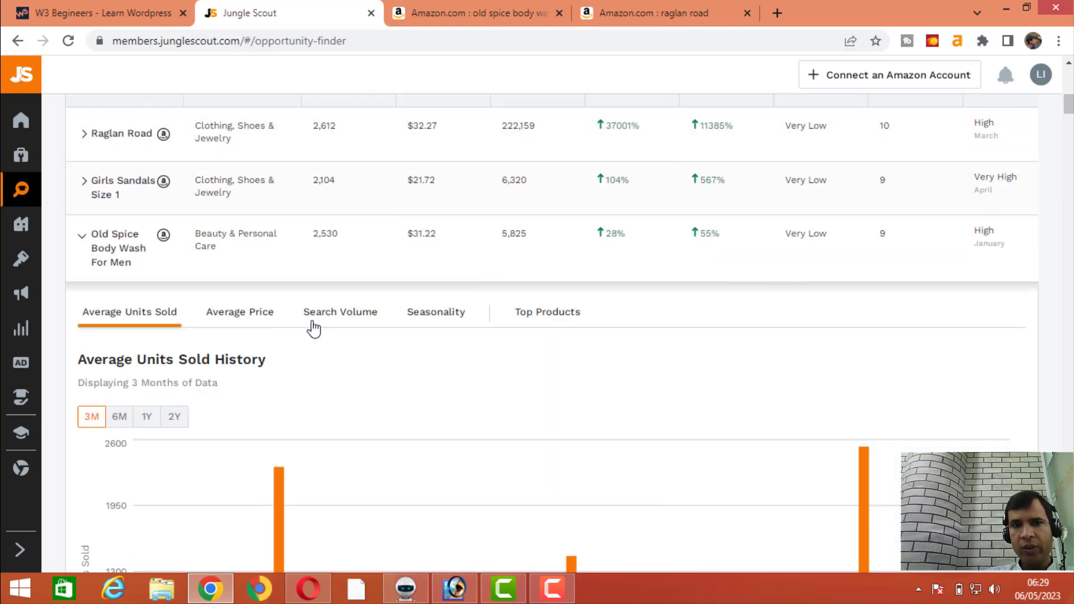
scroll(626, 350, "down", 3)
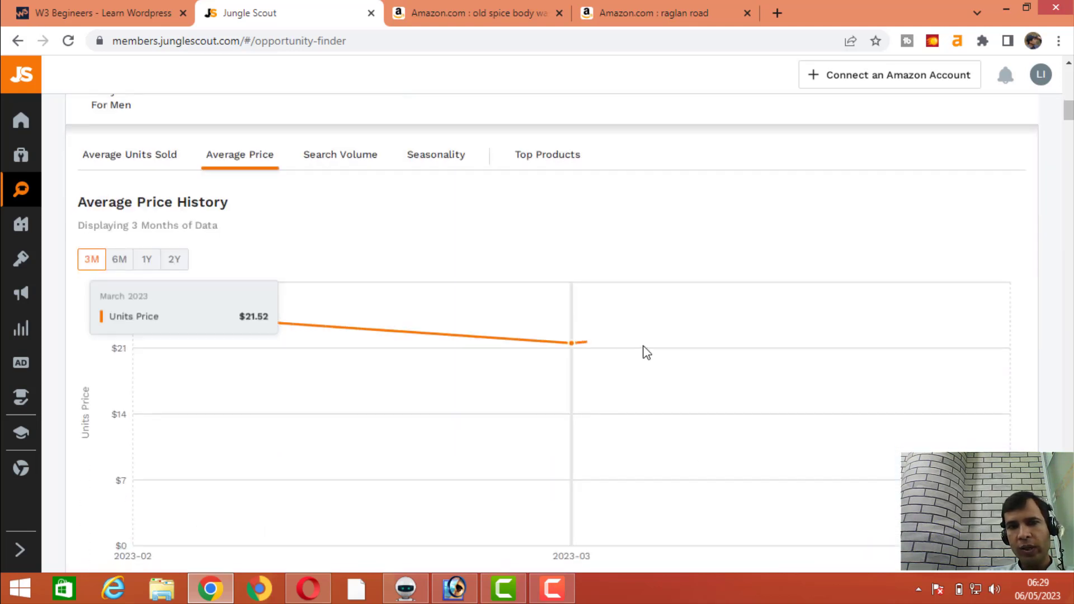
mouse_move(211, 329)
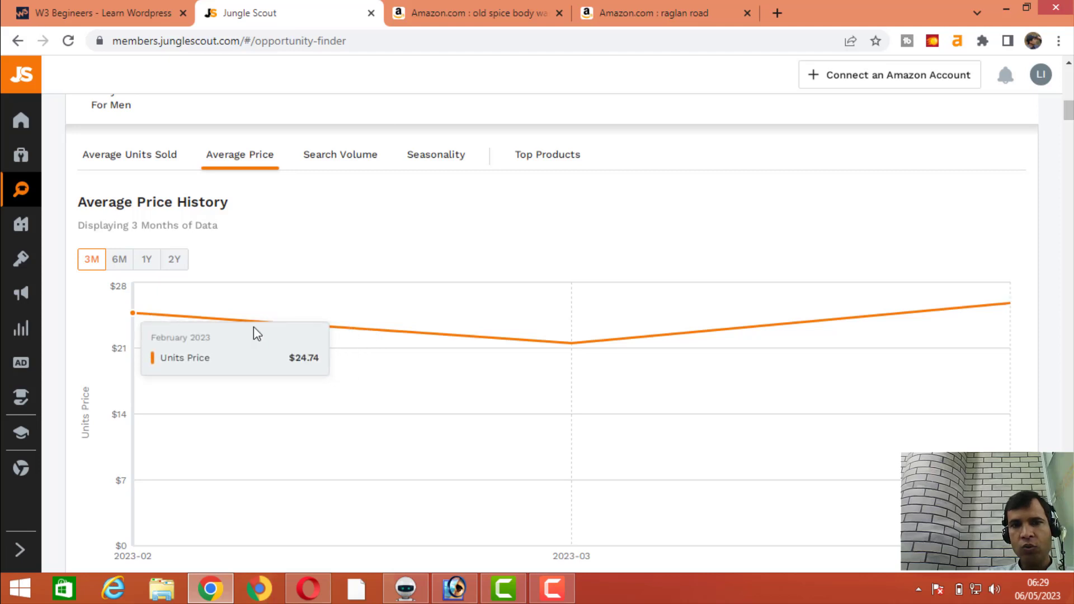
mouse_move(561, 353)
mouse_move(978, 321)
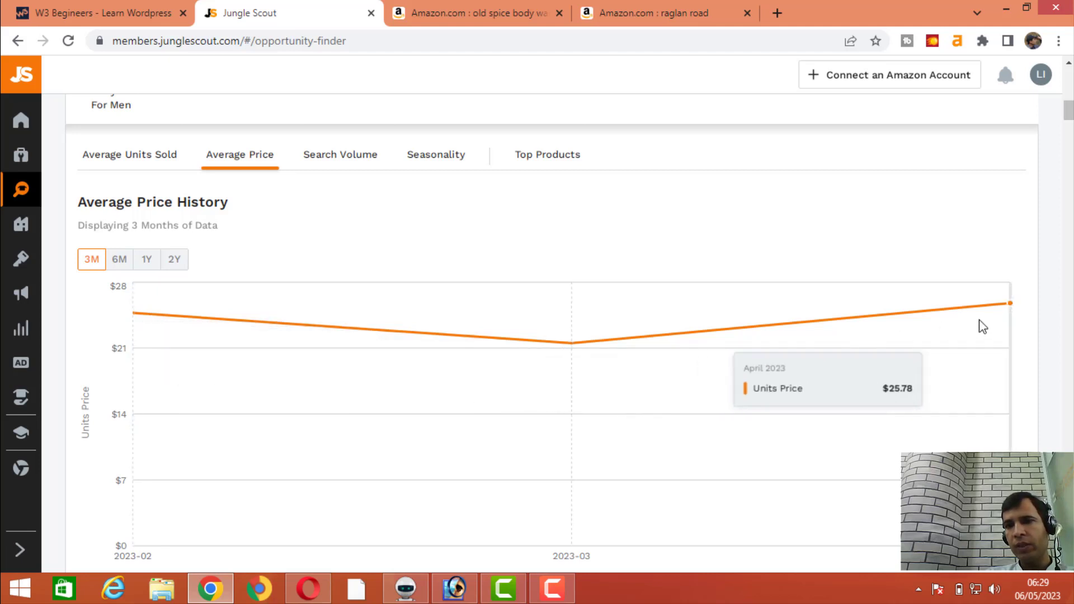
Examine the Old Spice Body Wash For Men niche's Historical Search Volume over the one-month range.
scroll(767, 304, "up", 3)
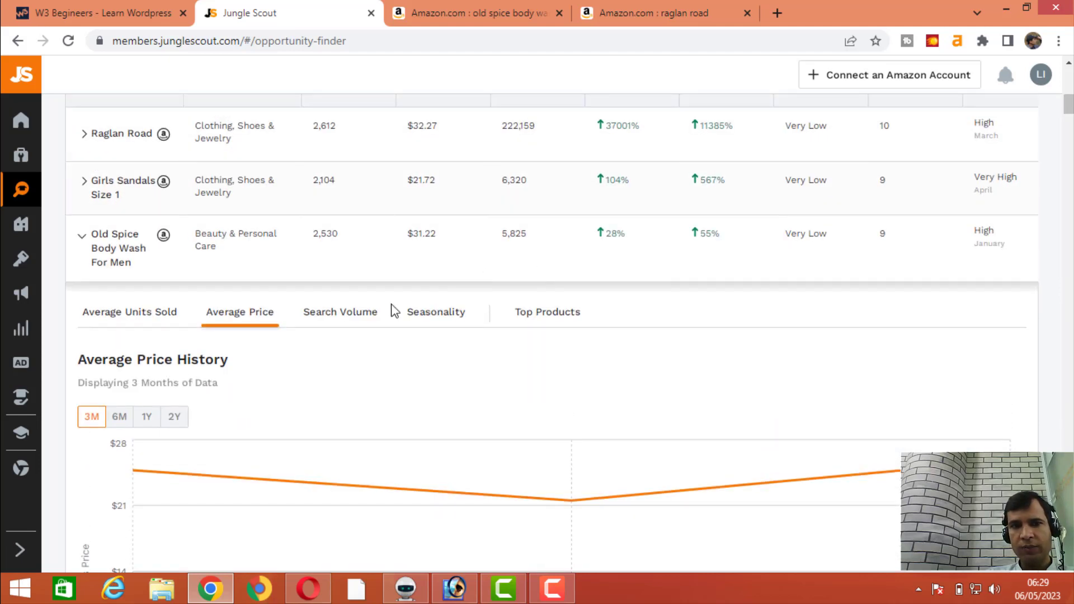
left_click(358, 313)
scroll(621, 336, "down", 4)
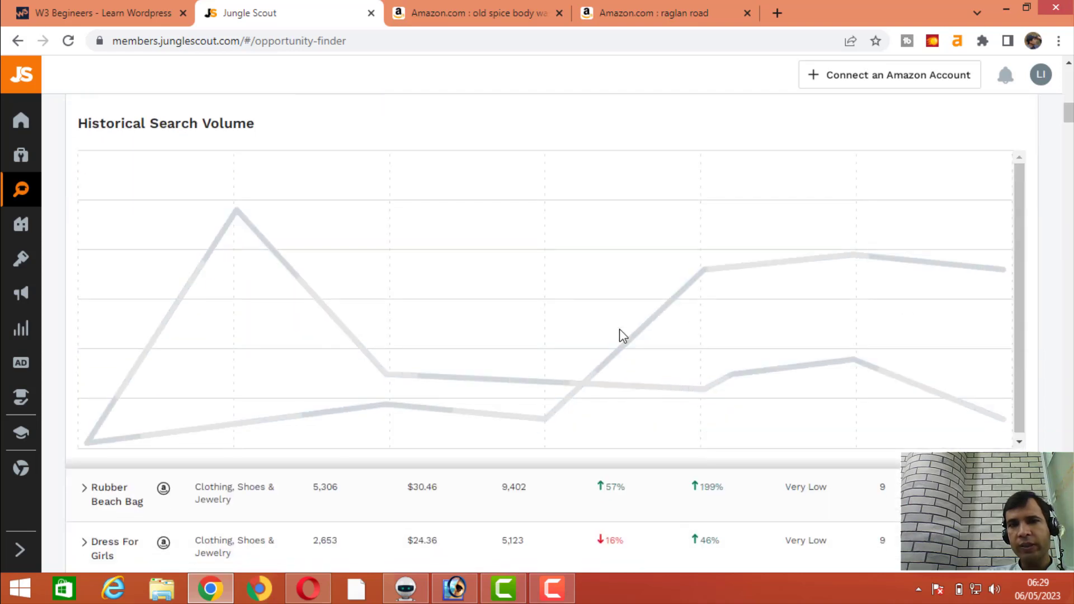
mouse_move(368, 264)
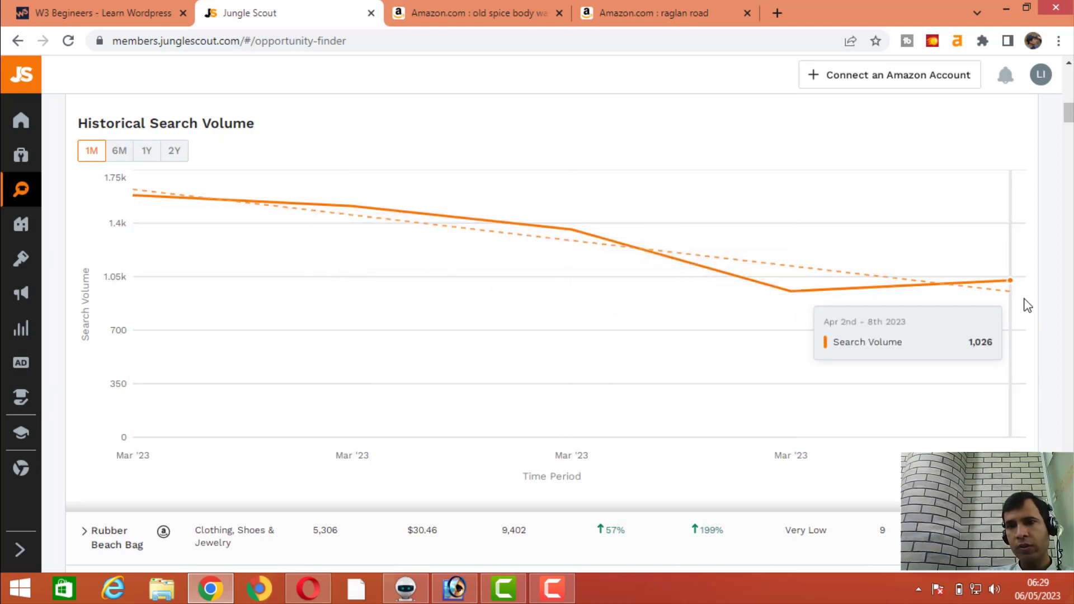
Examine the Old Spice Body Wash For Men niche's Seasonality history across the twelve months.
scroll(1026, 303, "up", 5)
left_click(457, 389)
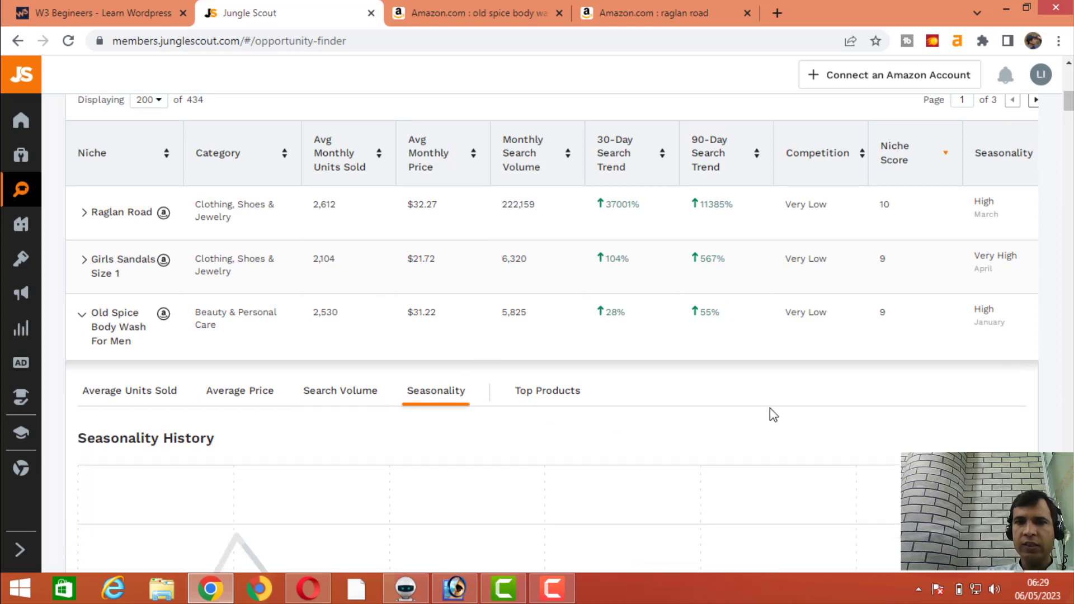
scroll(804, 409, "down", 4)
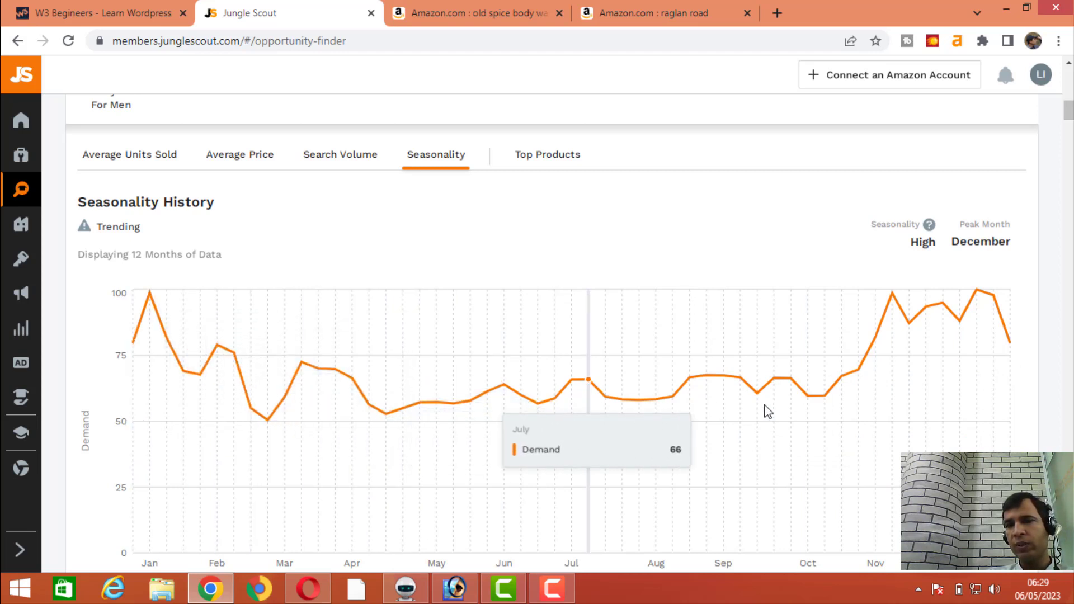
scroll(774, 259, "up", 4)
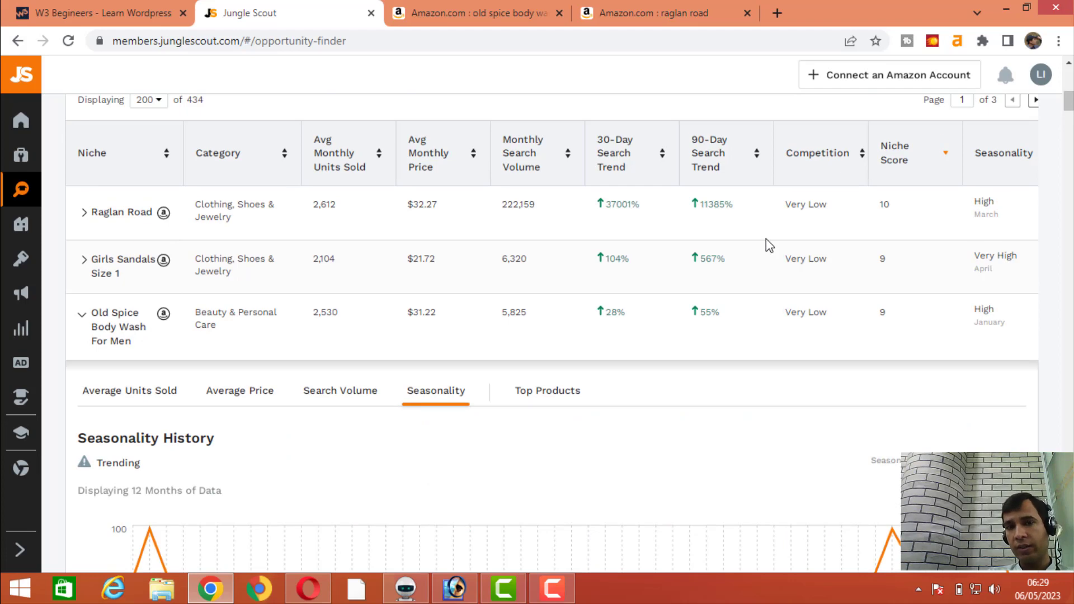
scroll(738, 372, "up", 4)
scroll(333, 344, "down", 4)
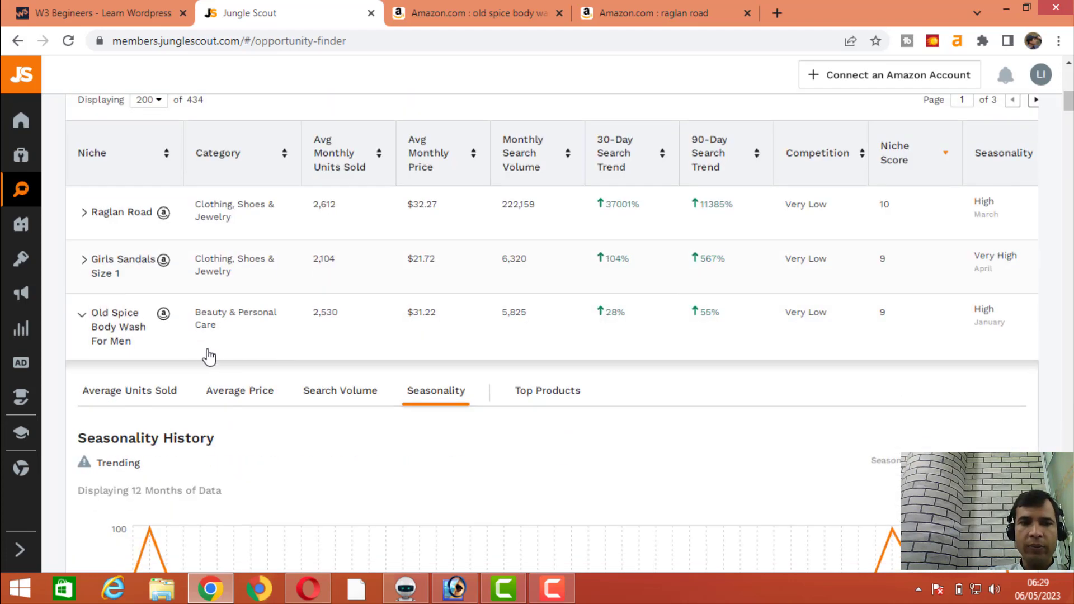
Review the Amazon search results for the Old Spice Body Wash For Men niche, down to the More Results section.
left_click(160, 329)
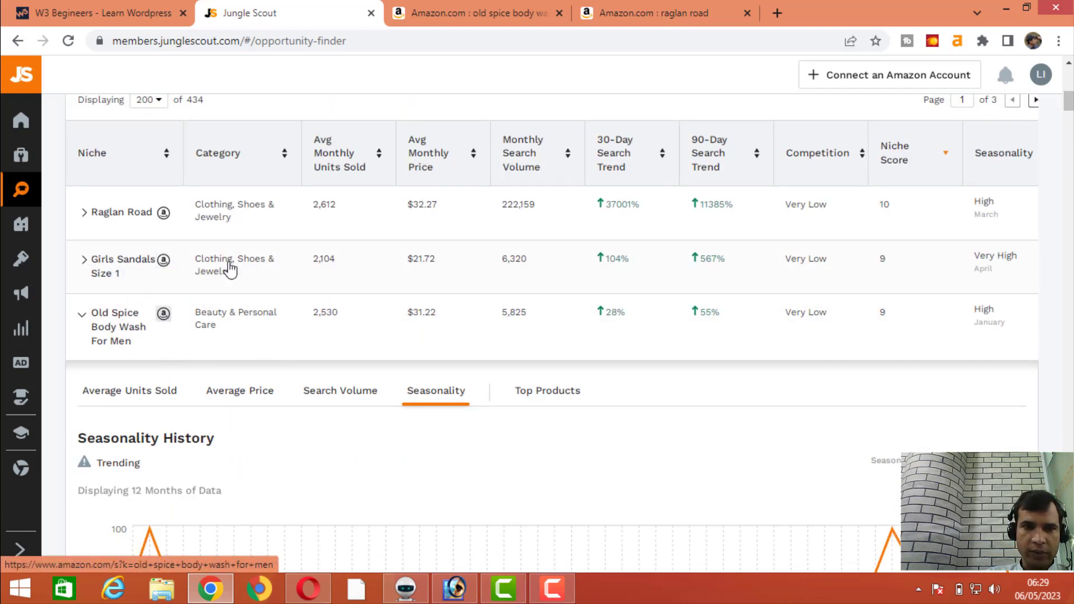
scroll(1030, 150, "up", 10)
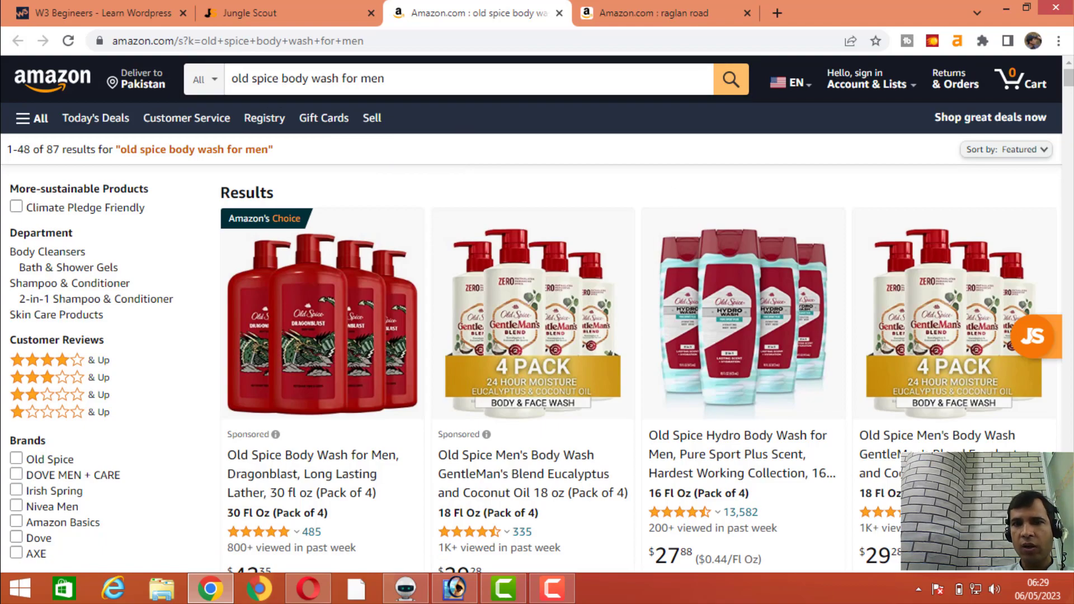
scroll(420, 229, "down", 6)
scroll(672, 341, "down", 7)
scroll(672, 341, "down", 20)
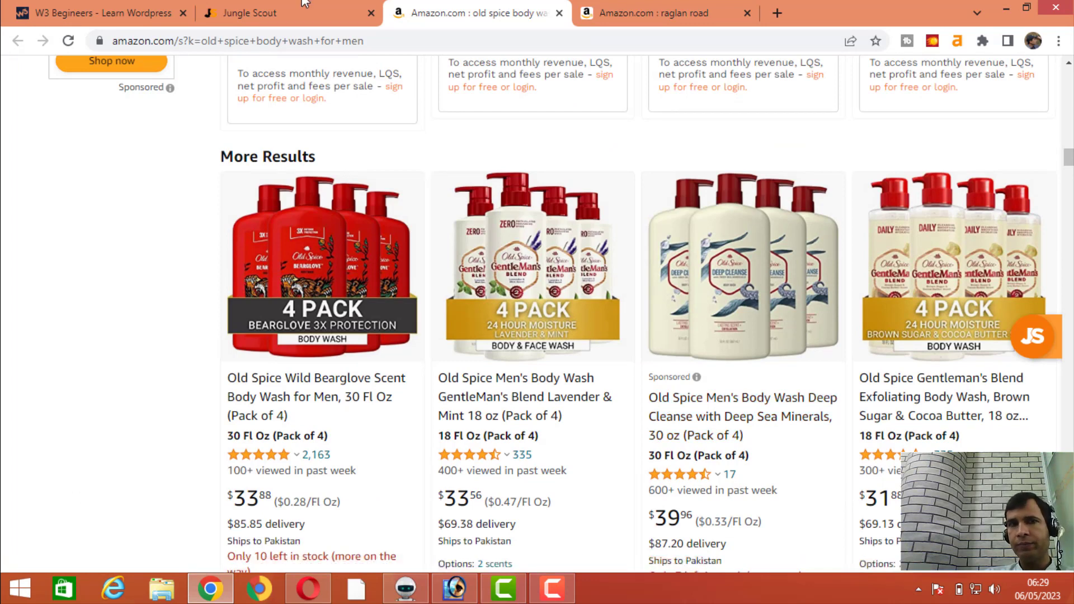
Return to Jungle Scout, collapse the Old Spice niche's details and browse the other niches in the results list.
left_click(263, 13)
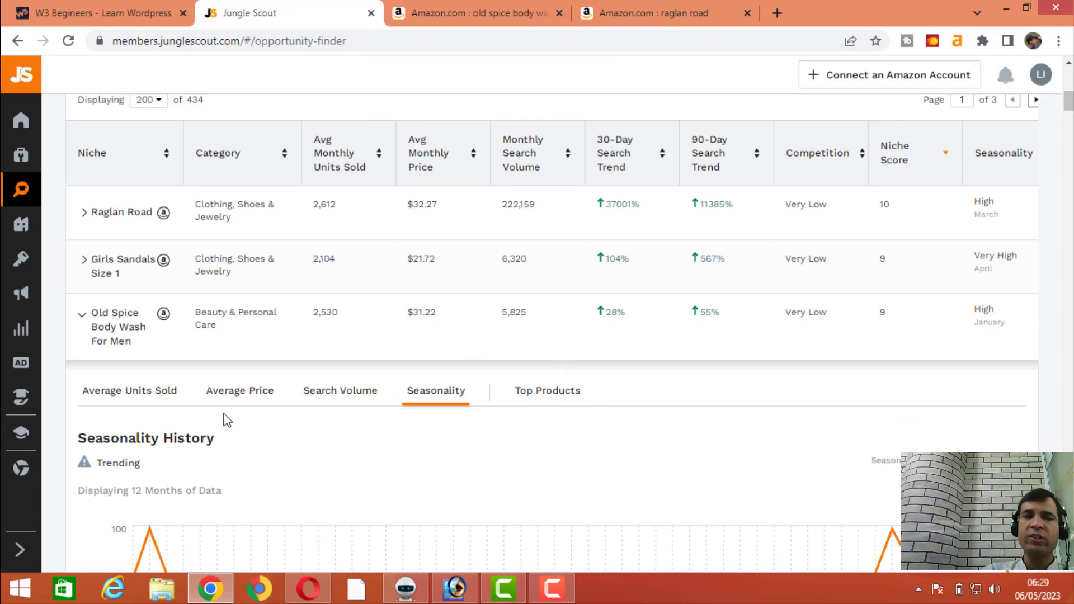
left_click(579, 364)
scroll(472, 377, "down", 6)
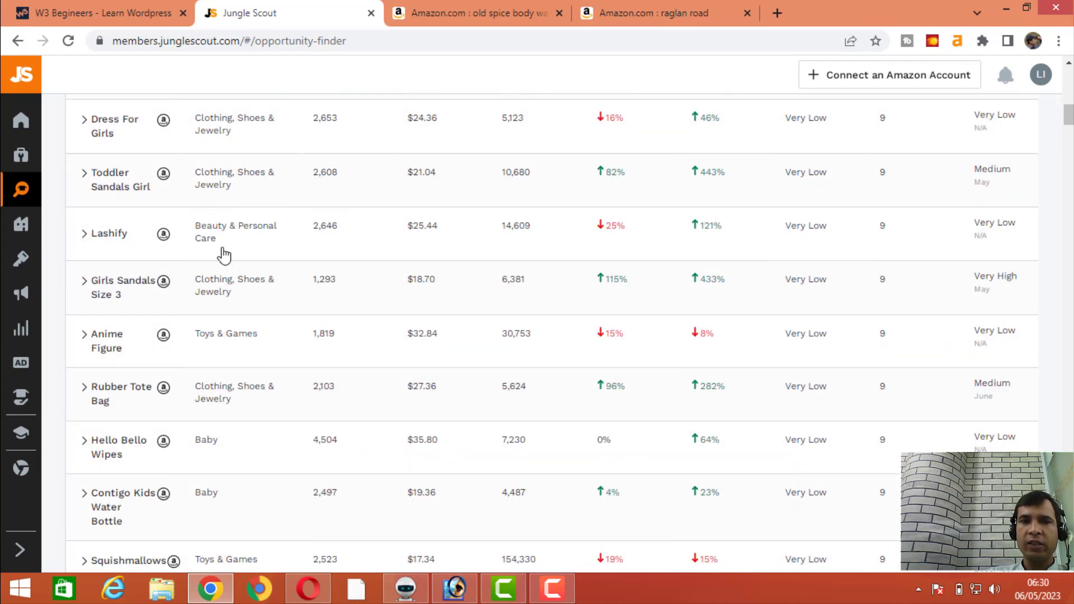
scroll(115, 408, "down", 4)
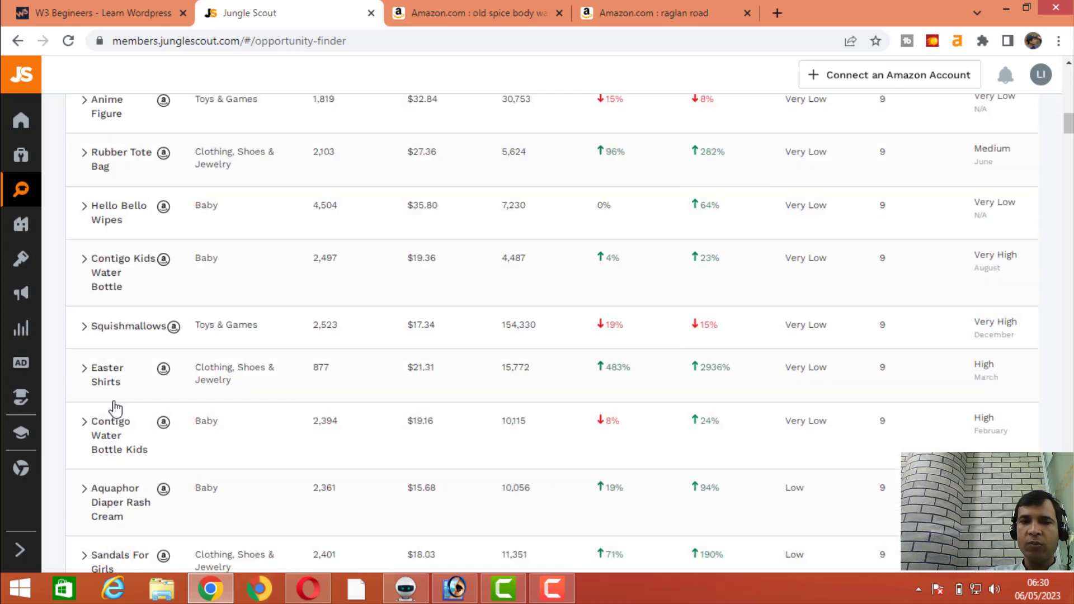
scroll(218, 347, "down", 4)
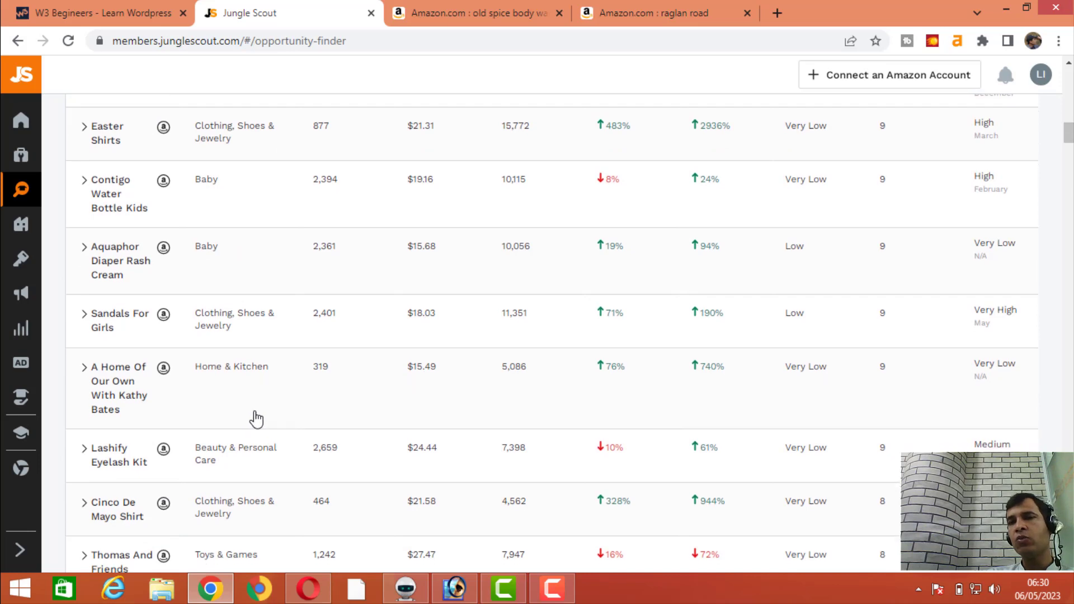
scroll(256, 418, "down", 10)
scroll(247, 447, "up", 10)
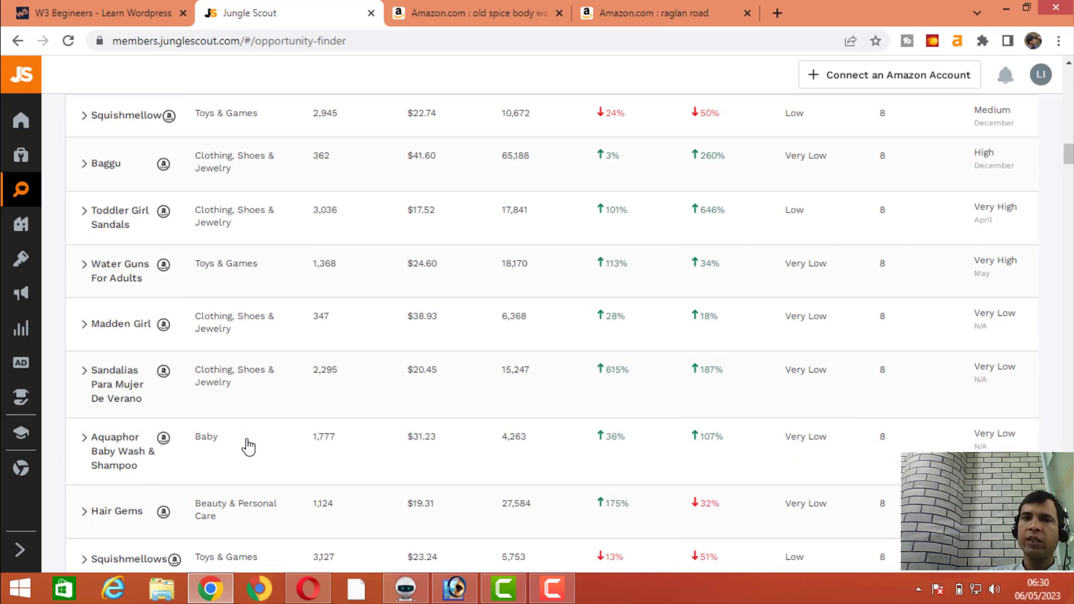
Review the seller and product details on Amazon's Old Spice listings and revisit the Raglan Road search results.
key("ctrl+Tab")
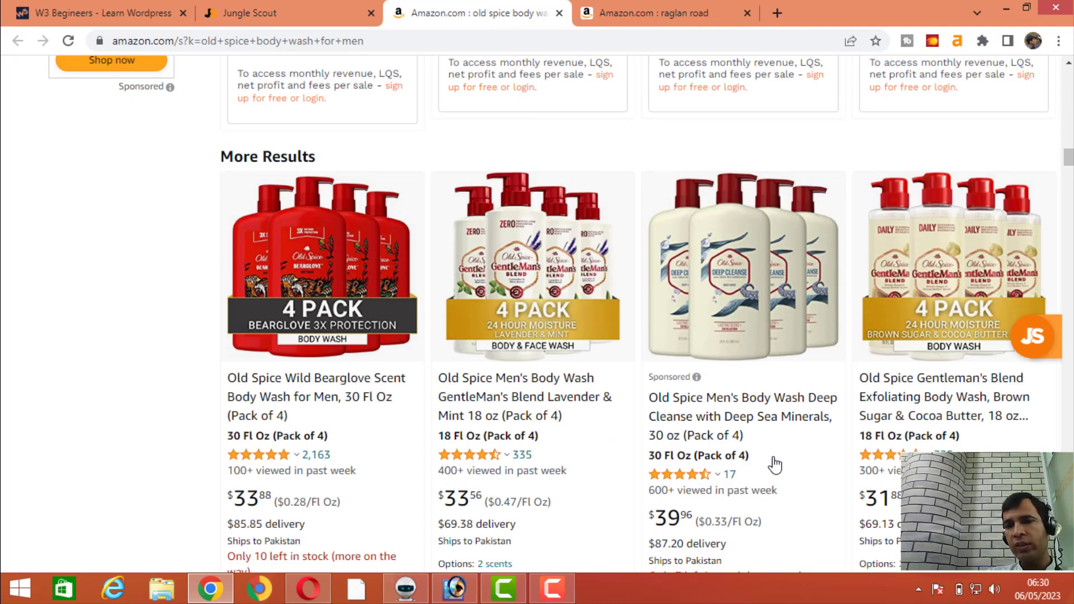
scroll(808, 313, "up", 10)
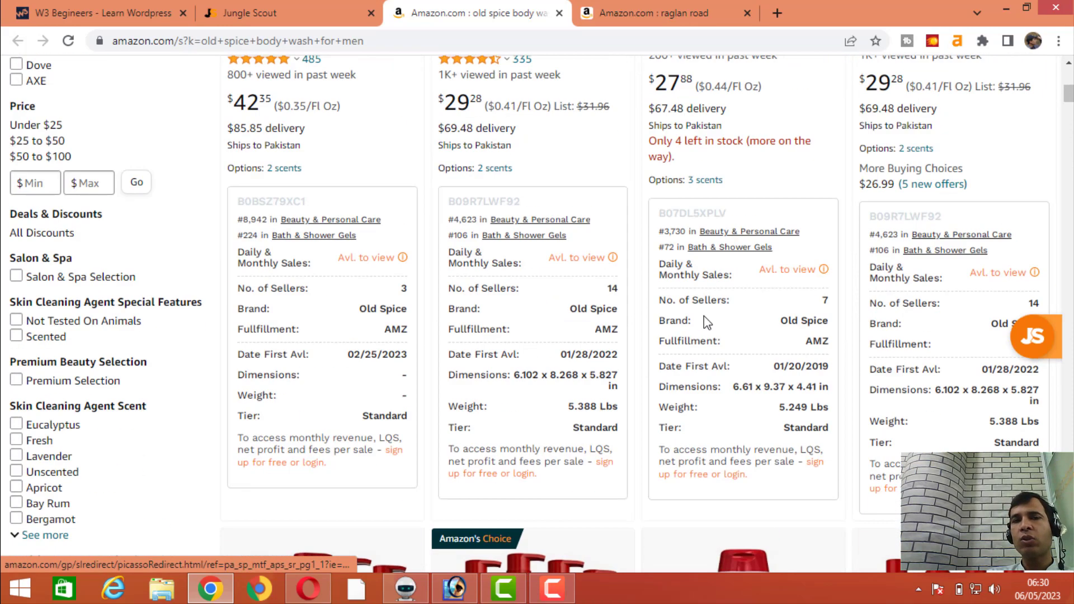
scroll(298, 166, "up", 2)
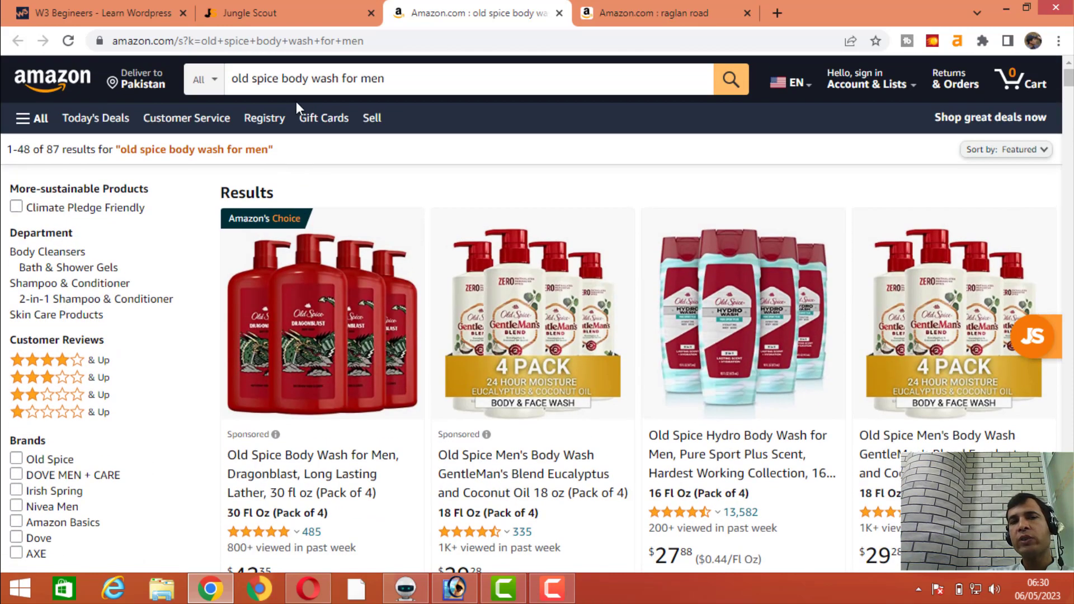
left_click(632, 12)
left_click(476, 12)
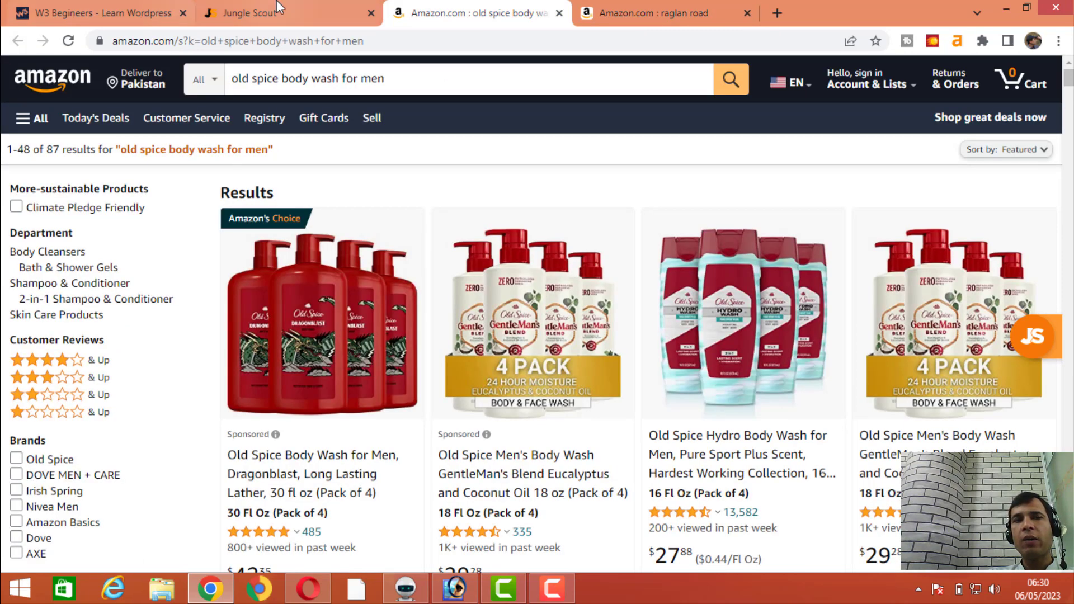
Open Jungle Scout's Product Database in a separate tab from the Opportunity Finder and switch to it.
left_click(278, 6)
mouse_move(24, 230)
scroll(24, 230, "up", 4)
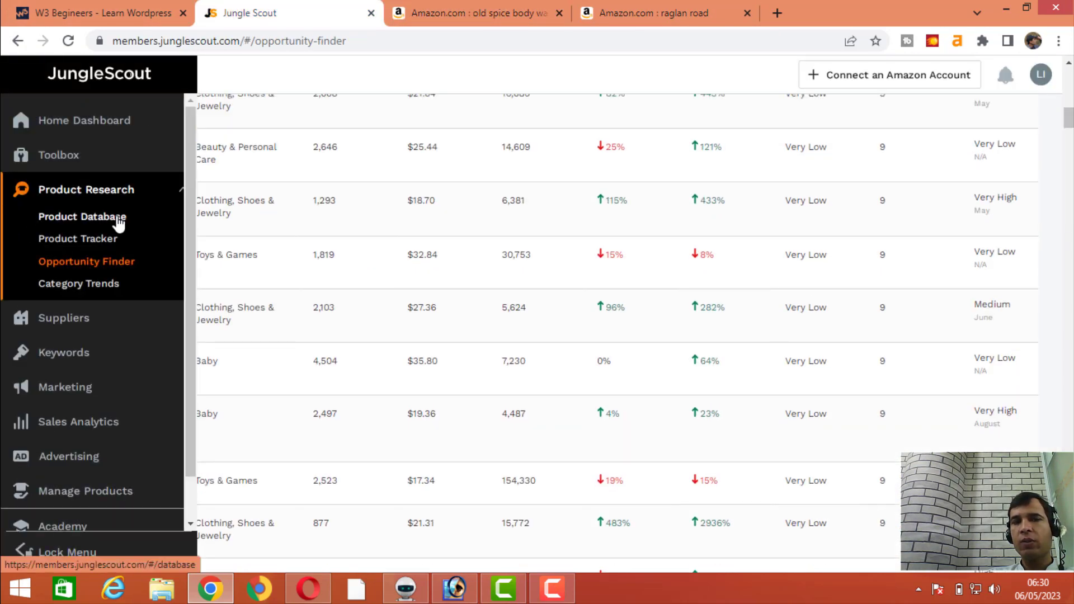
middle_click(119, 218)
left_click(477, 14)
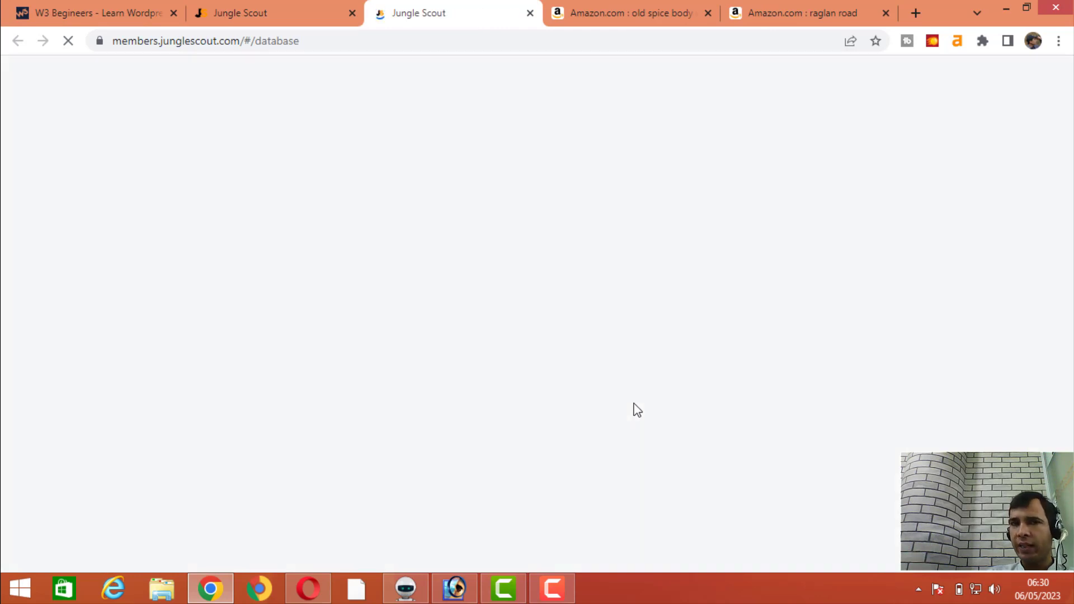
Compare the Opportunity Finder's filter settings with the Product Database's filters and revisit the Old Spice search on Amazon.
left_click(322, 7)
scroll(634, 193, "up", 15)
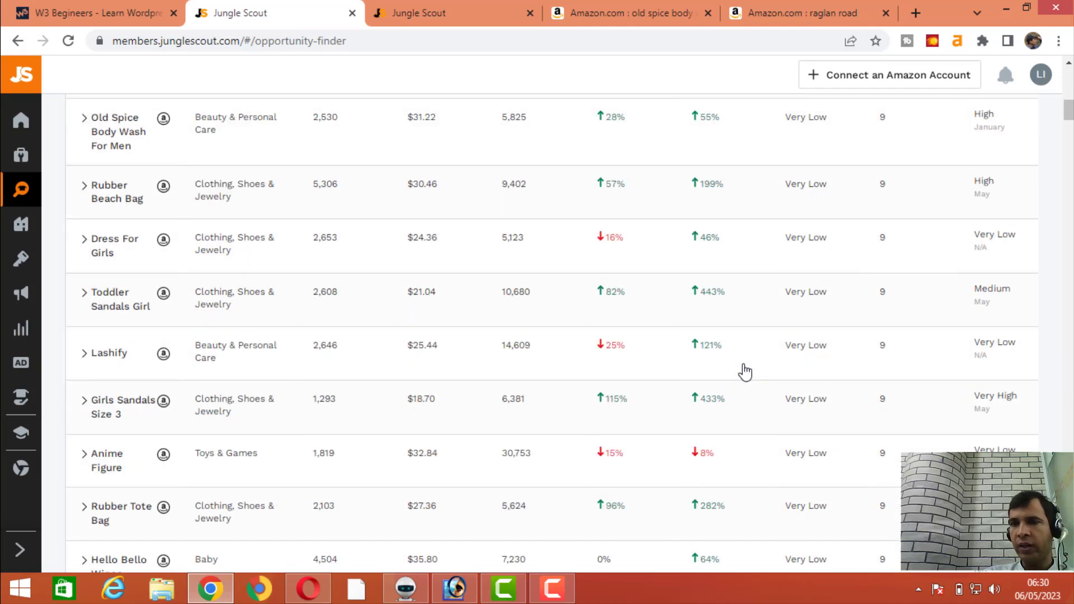
scroll(792, 404, "up", 4)
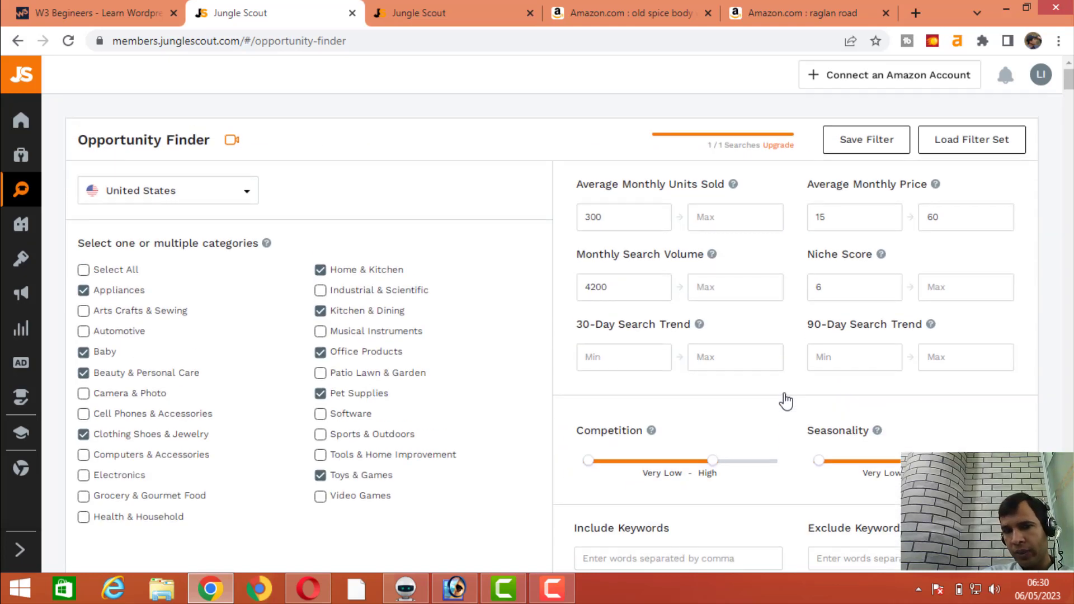
left_click(476, 7)
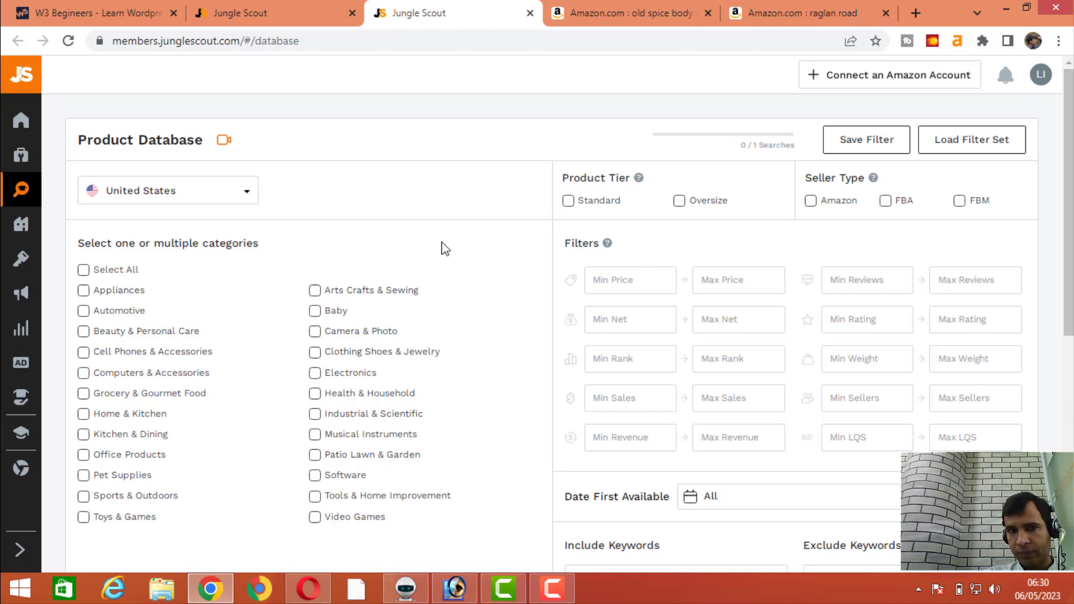
left_click(654, 10)
left_click(448, 6)
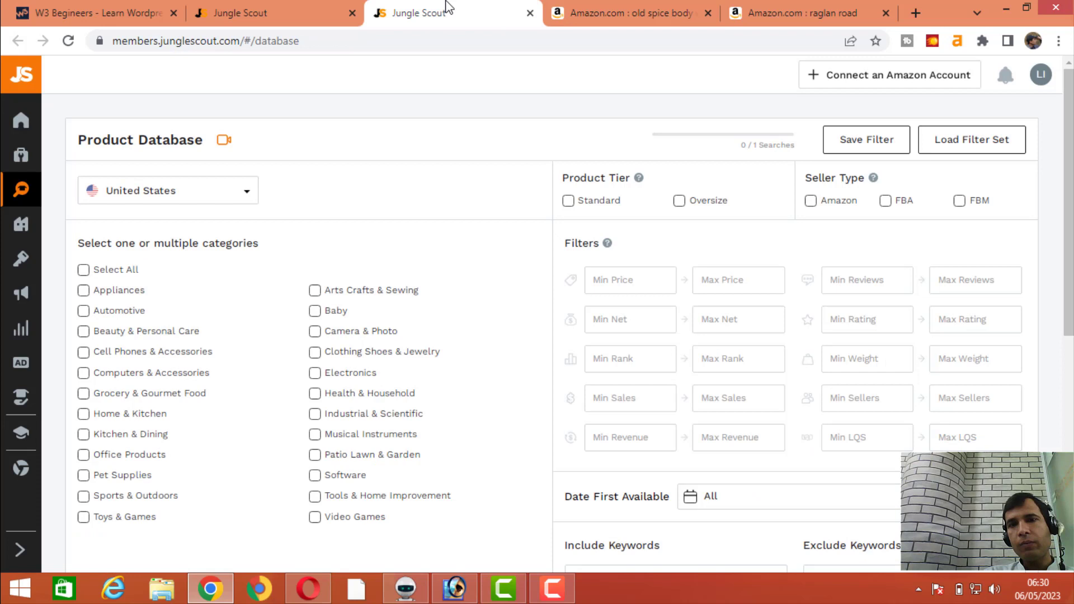
Review the Opportunity Finder's filter settings and compare the 30-day and 90-day search trends of the listed niches.
left_click(203, 8)
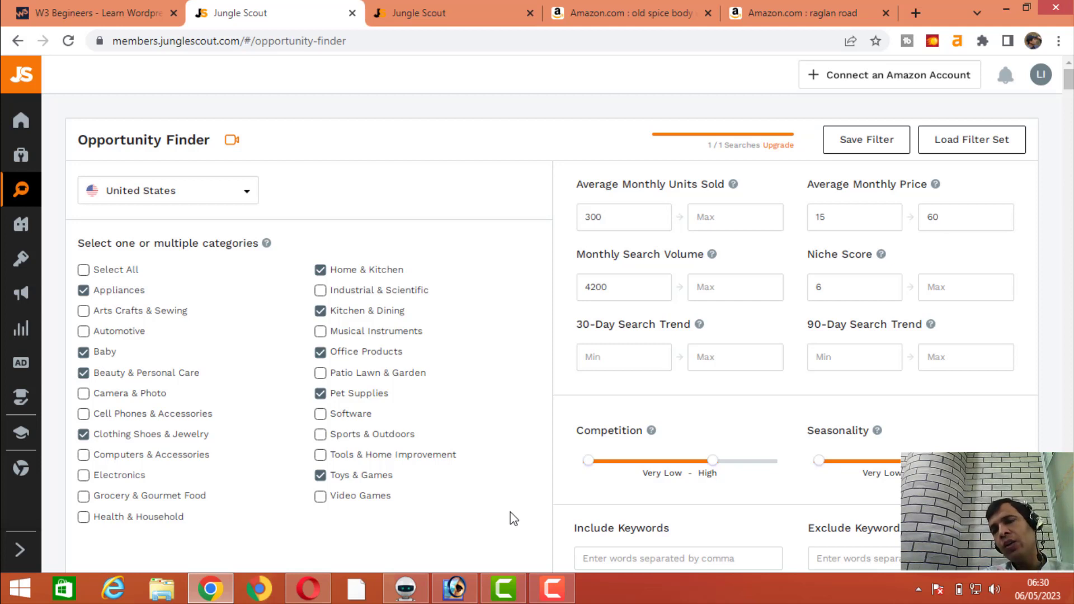
scroll(1005, 374, "down", 1)
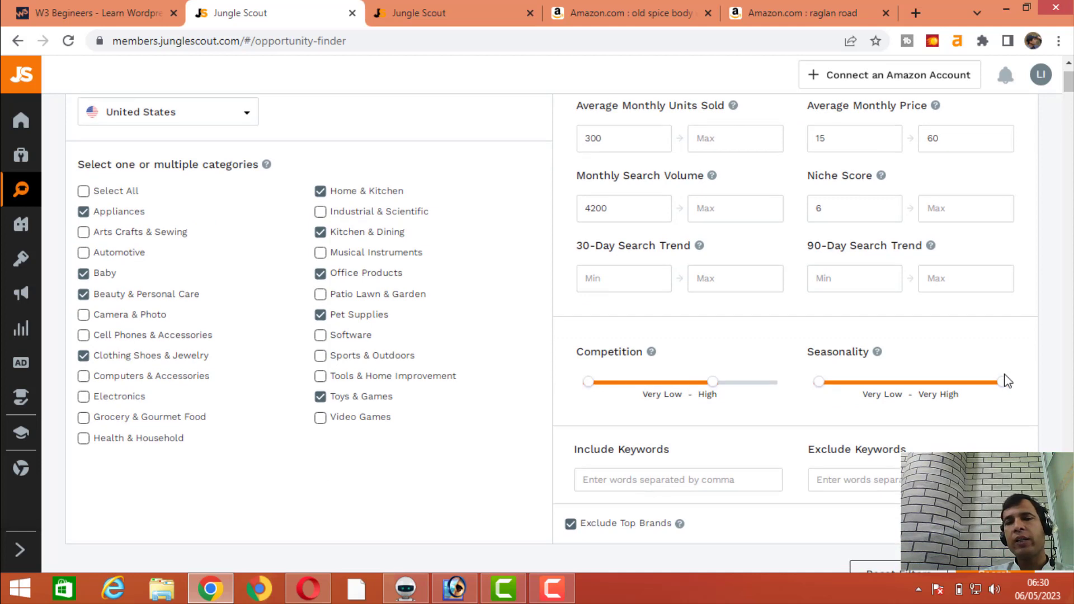
scroll(1005, 381, "down", 1)
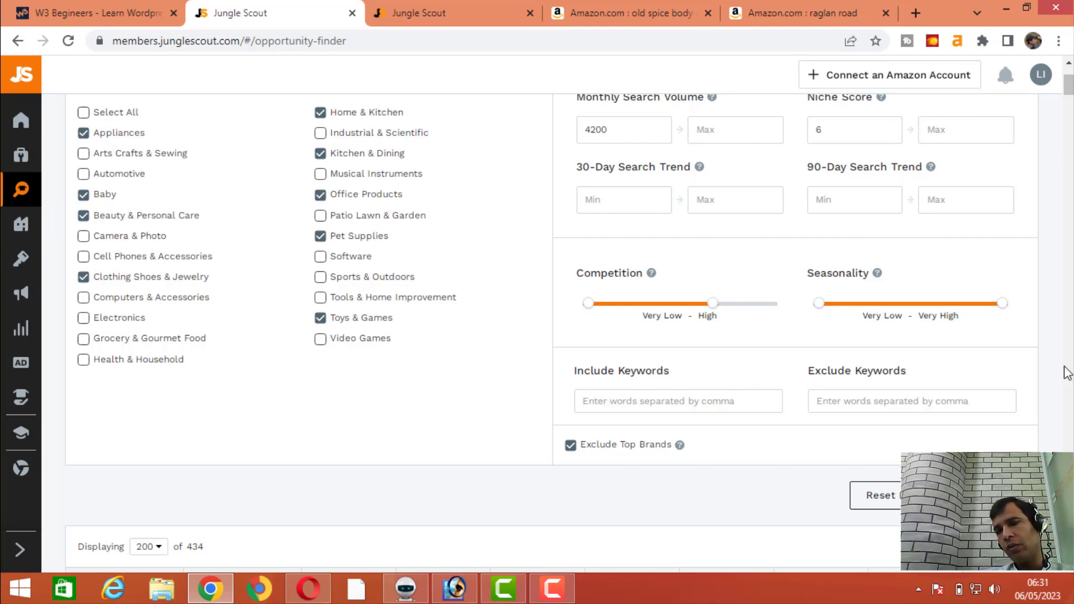
scroll(520, 393, "down", 12)
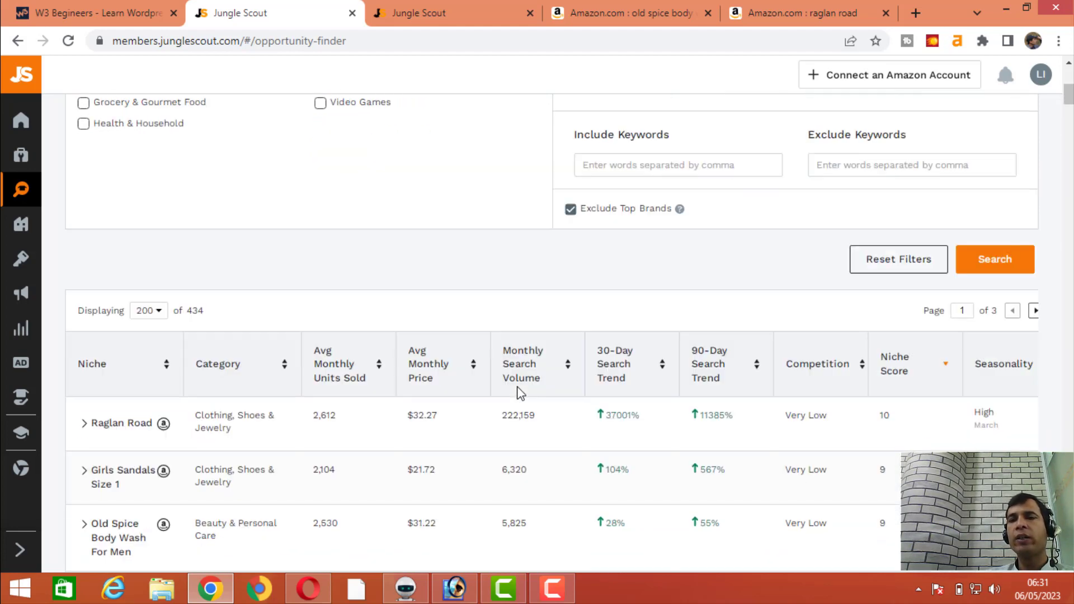
scroll(649, 307, "up", 8)
scroll(648, 306, "down", 7)
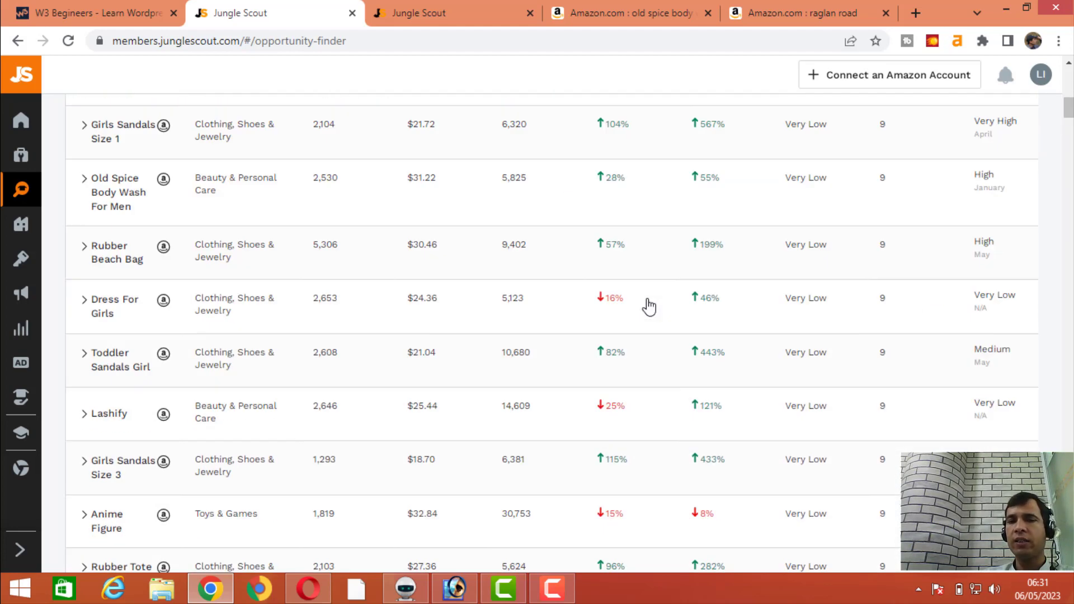
scroll(641, 285, "up", 4)
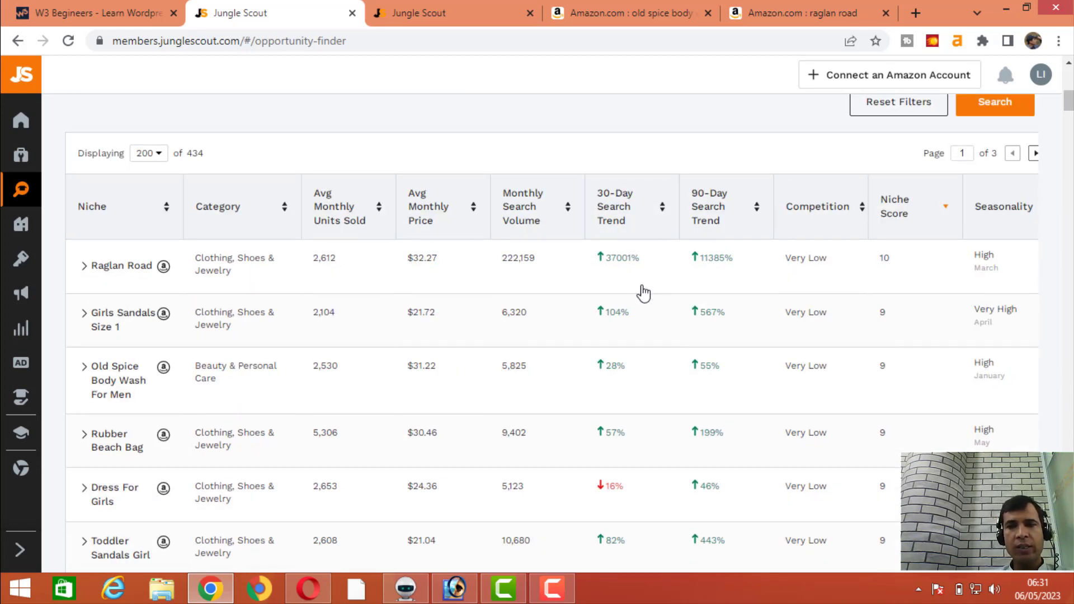
scroll(642, 296, "down", 3)
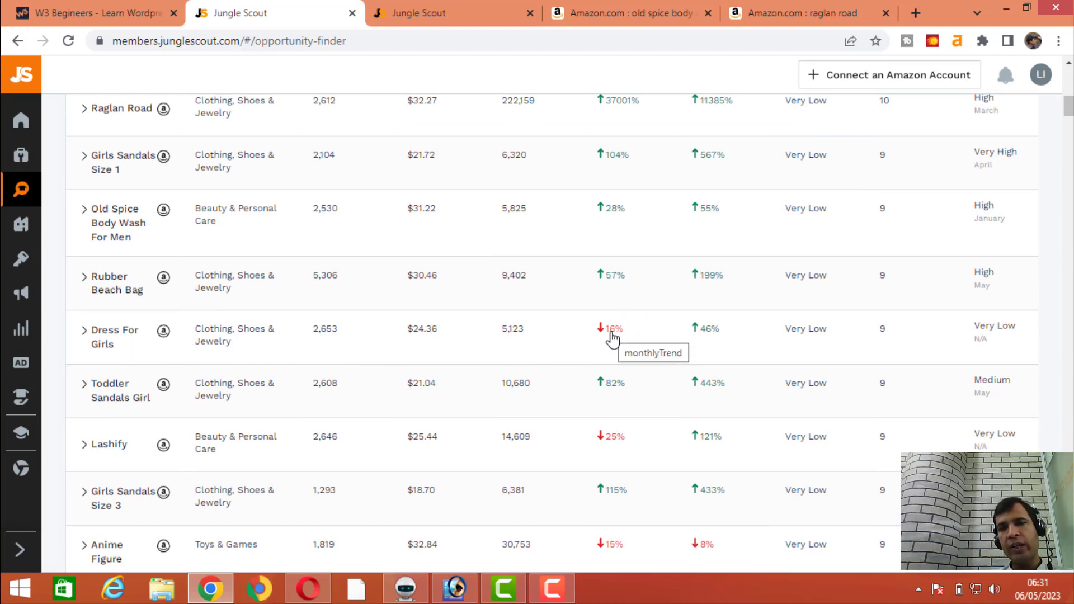
scroll(612, 336, "up", 4)
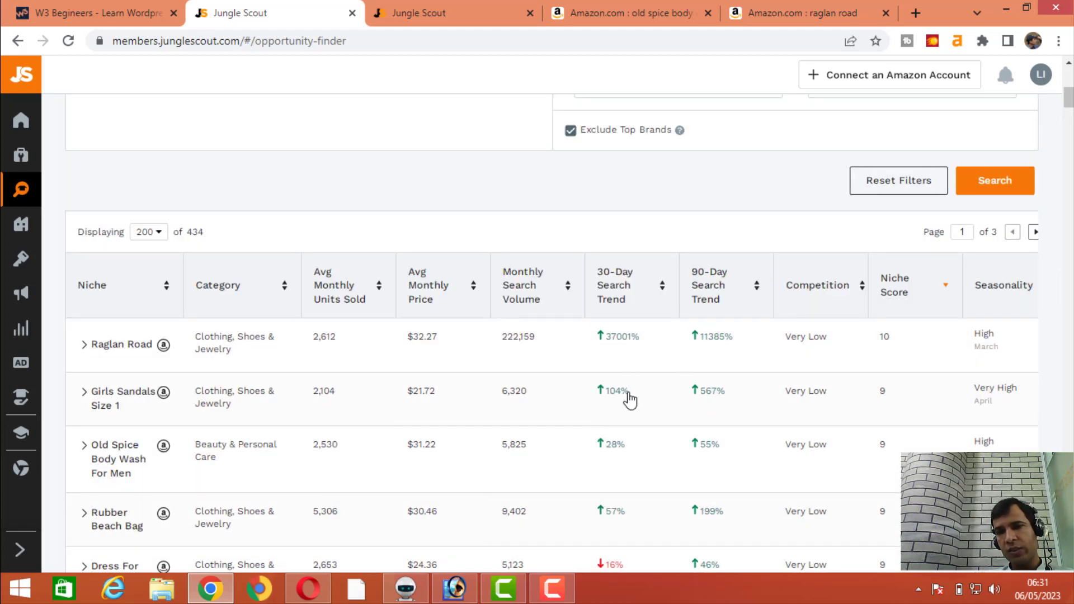
scroll(630, 400, "down", 8)
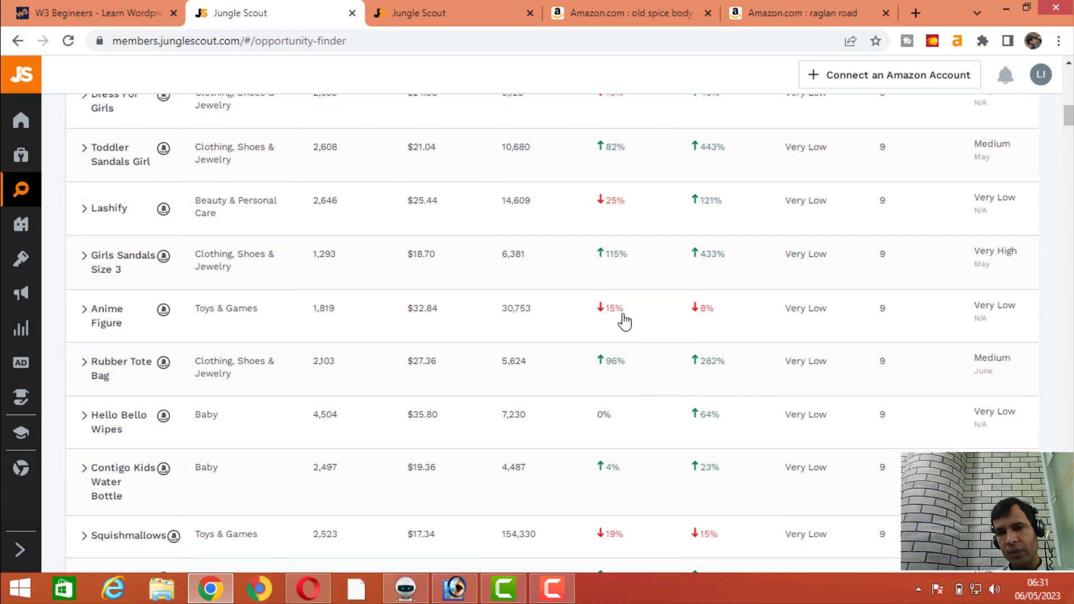
scroll(625, 322, "down", 7)
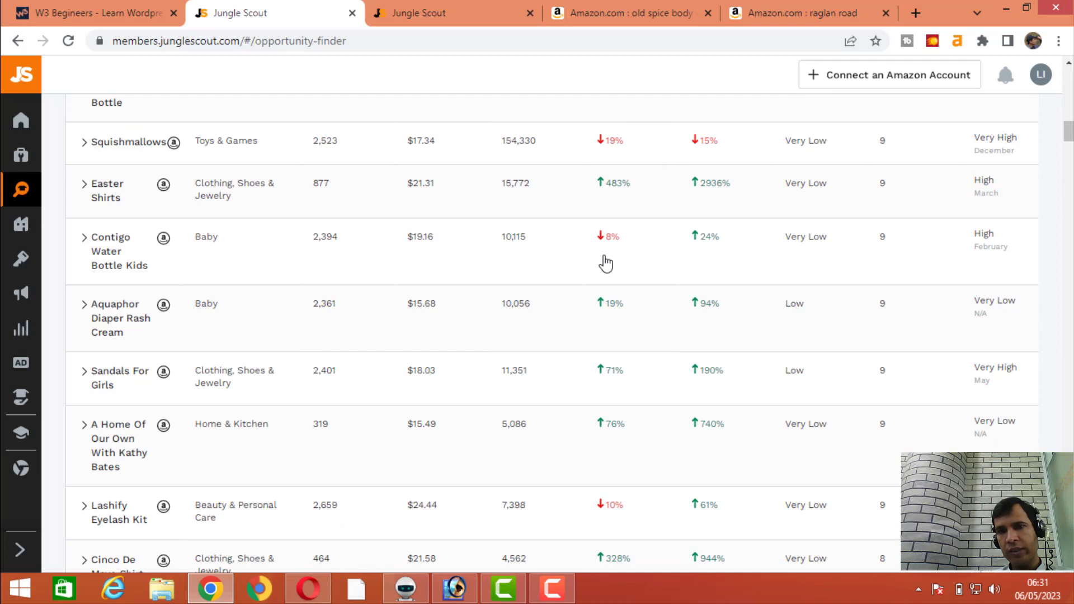
scroll(606, 264, "down", 5)
scroll(641, 391, "up", 10)
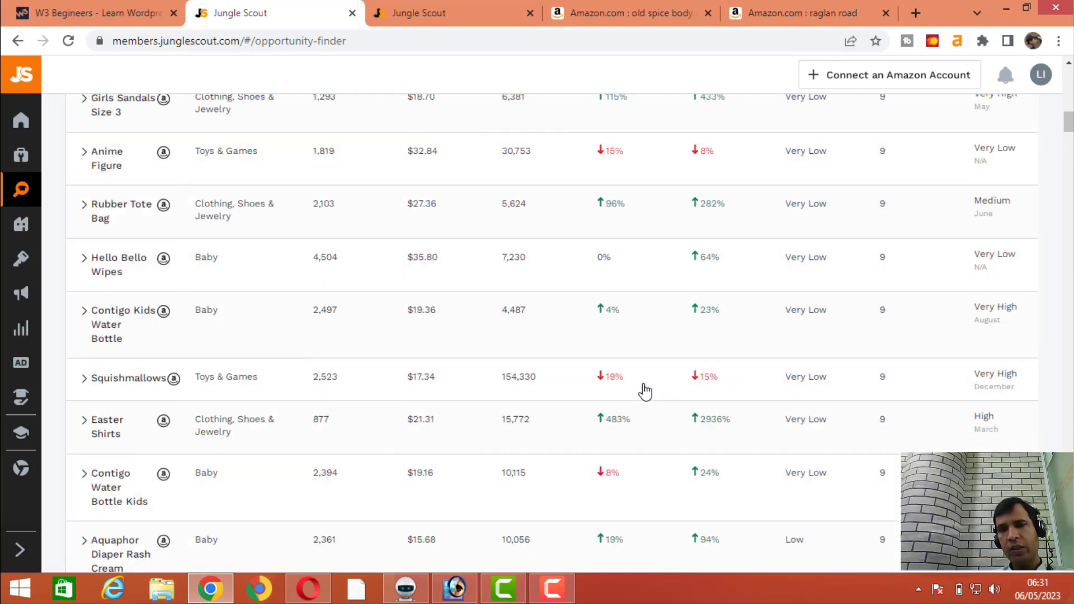
scroll(645, 392, "up", 11)
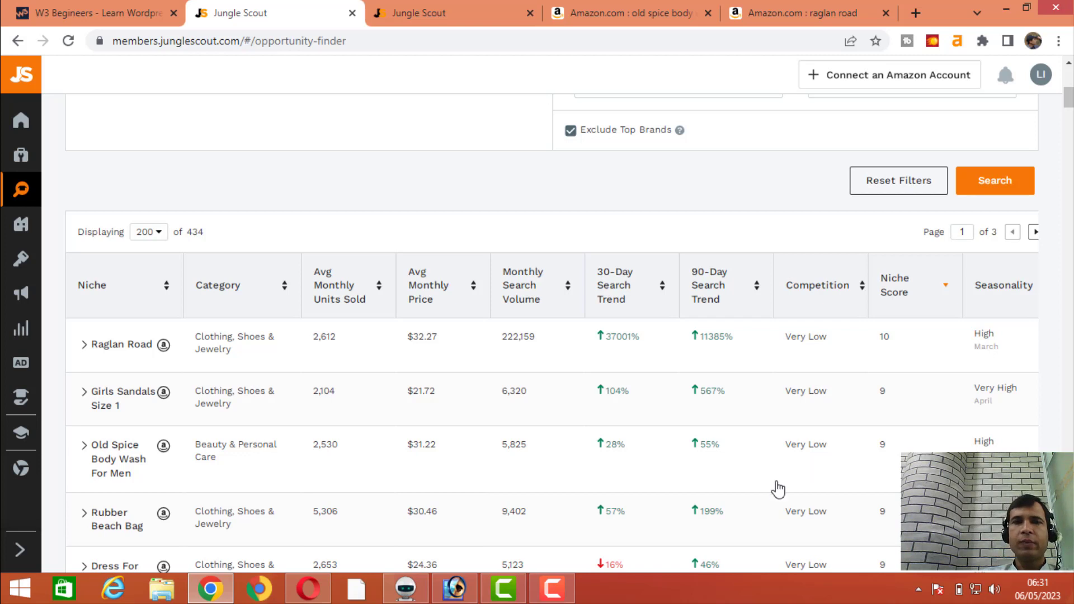
Copy "old spice body wash for men" from the Amazon search into the Product Database's included keywords.
left_click(510, 11)
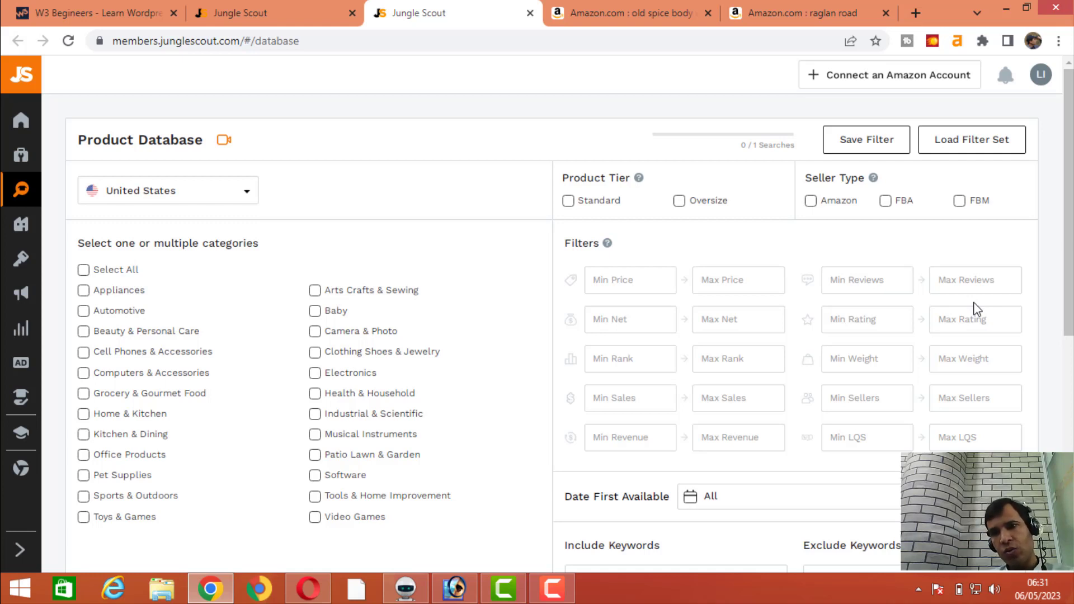
left_click(790, 10)
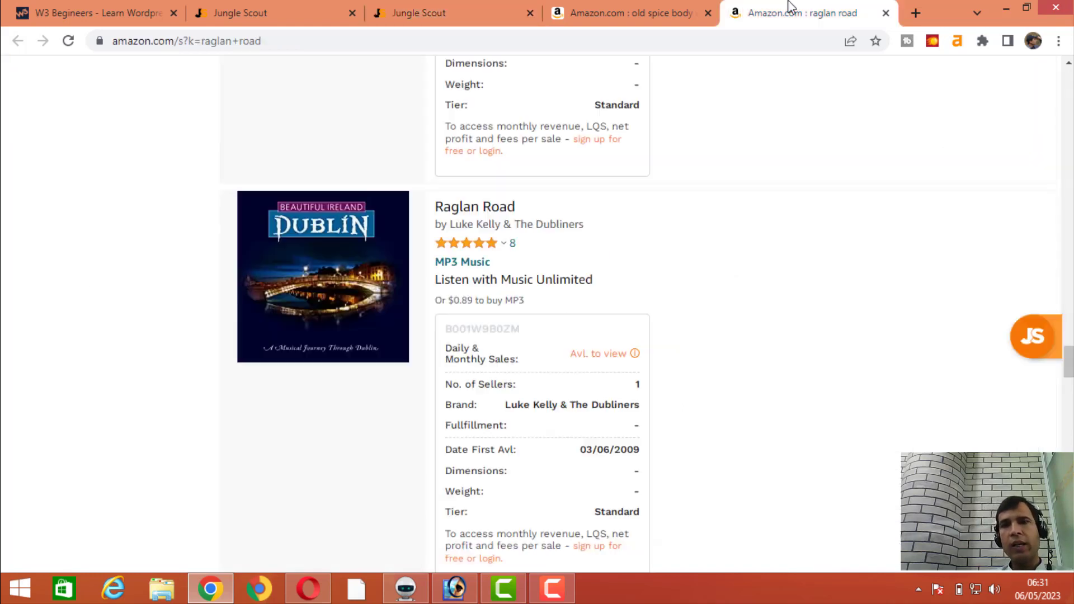
left_click(635, 7)
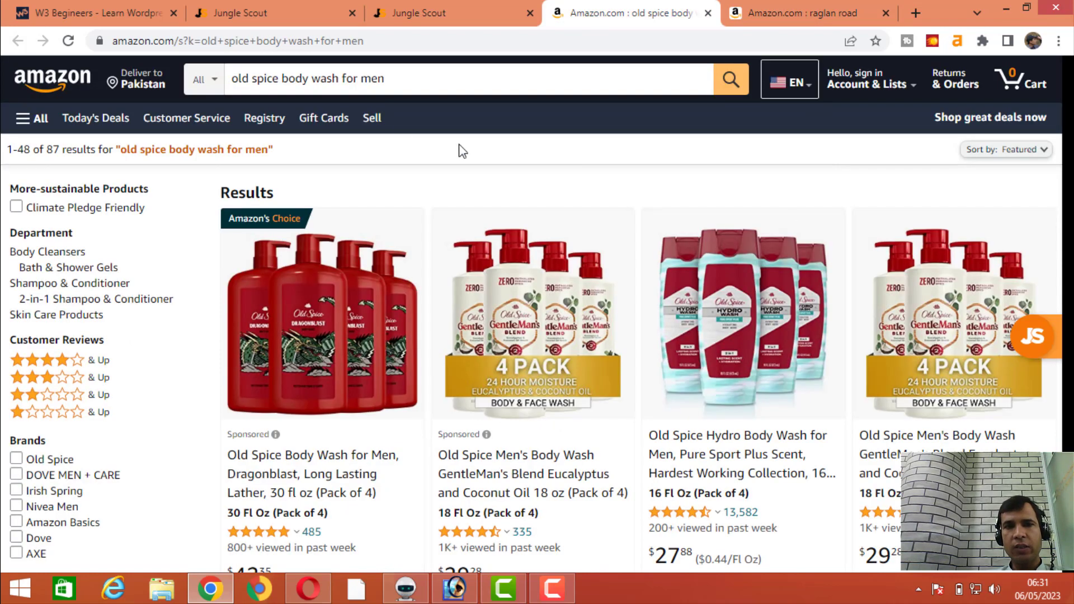
left_click(360, 81)
triple_click(361, 80)
key("ctrl+c")
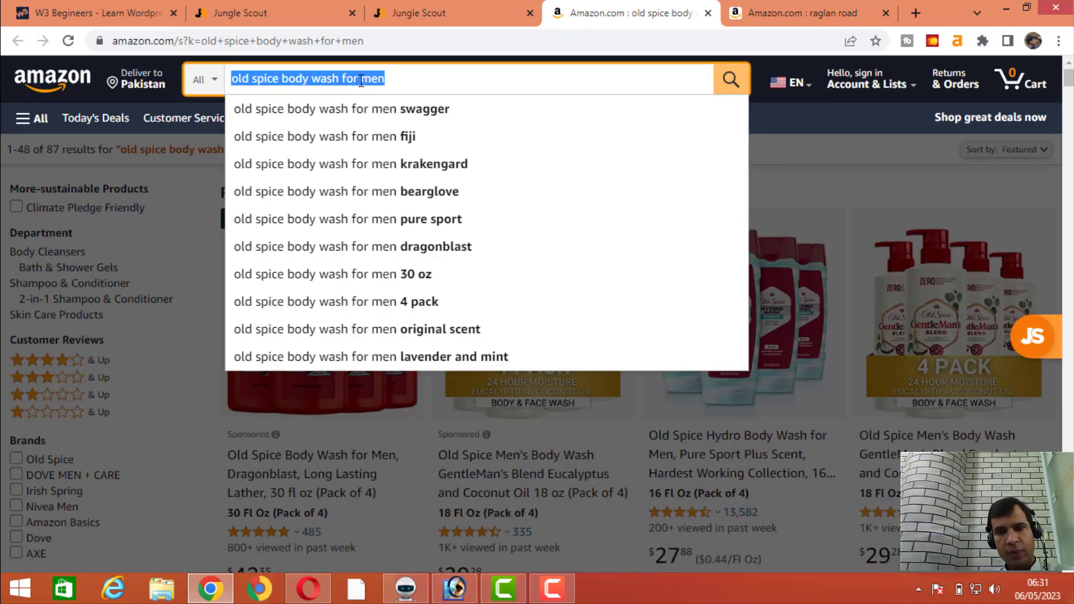
left_click(445, 12)
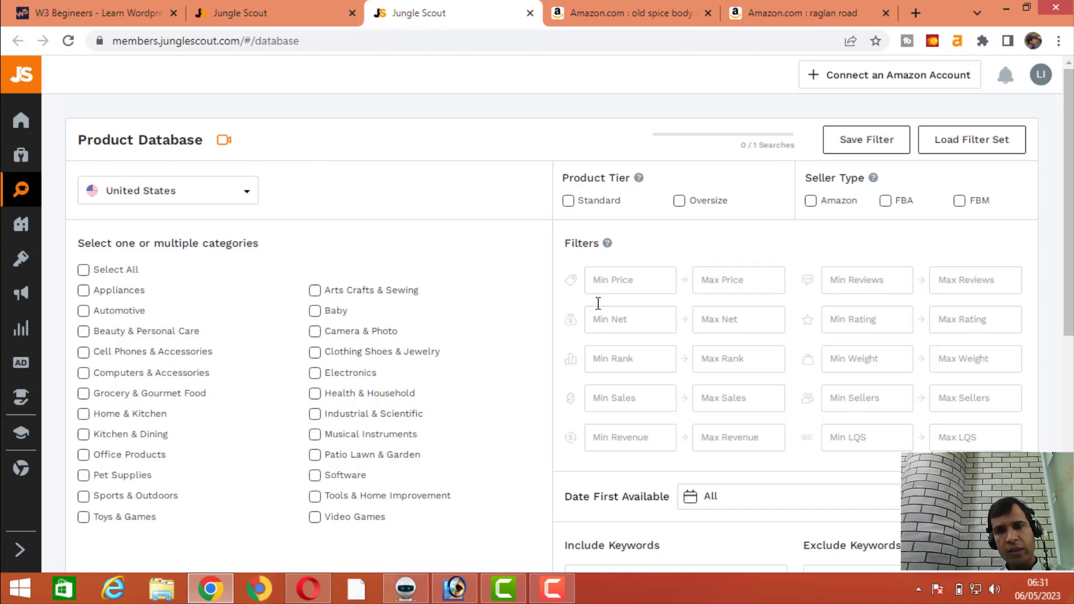
scroll(467, 420, "down", 1)
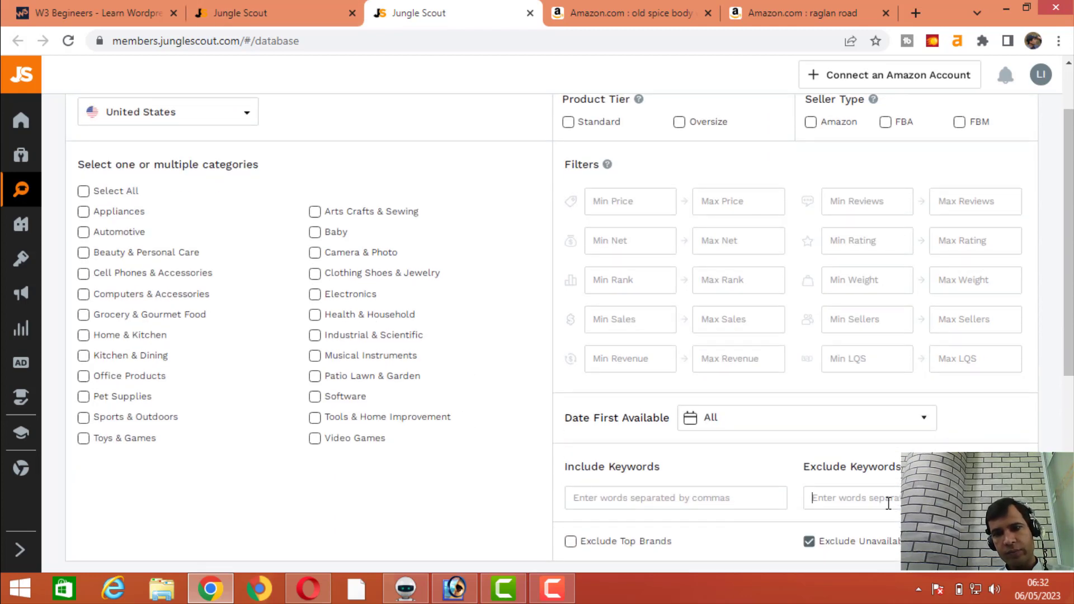
left_click(706, 498)
key("ctrl+v")
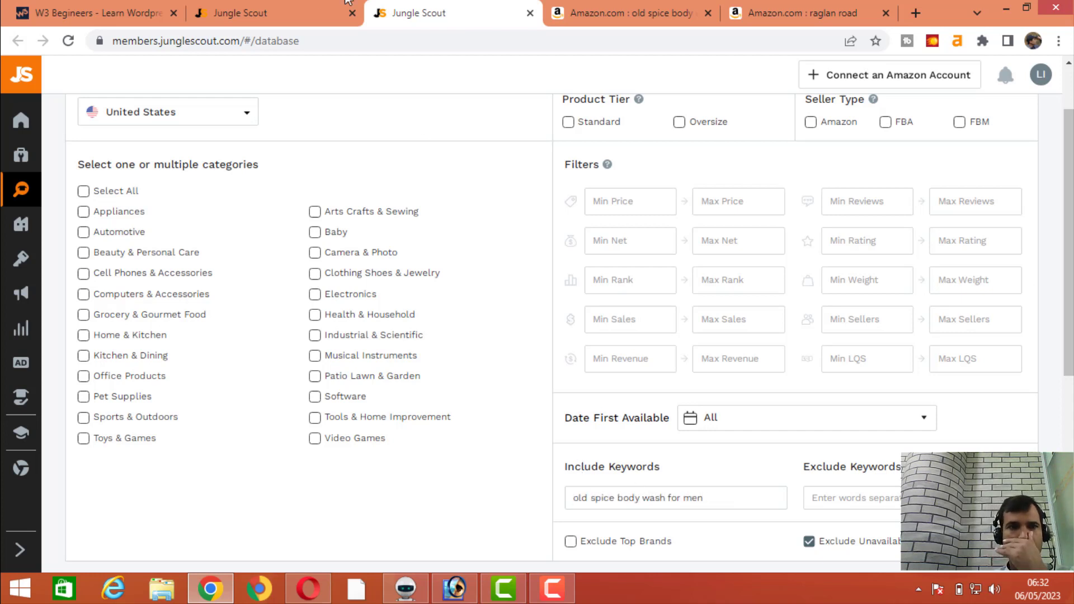
Restrict the Product Database search to the Beauty & Personal Care category and the FBA seller type.
left_click(250, 16)
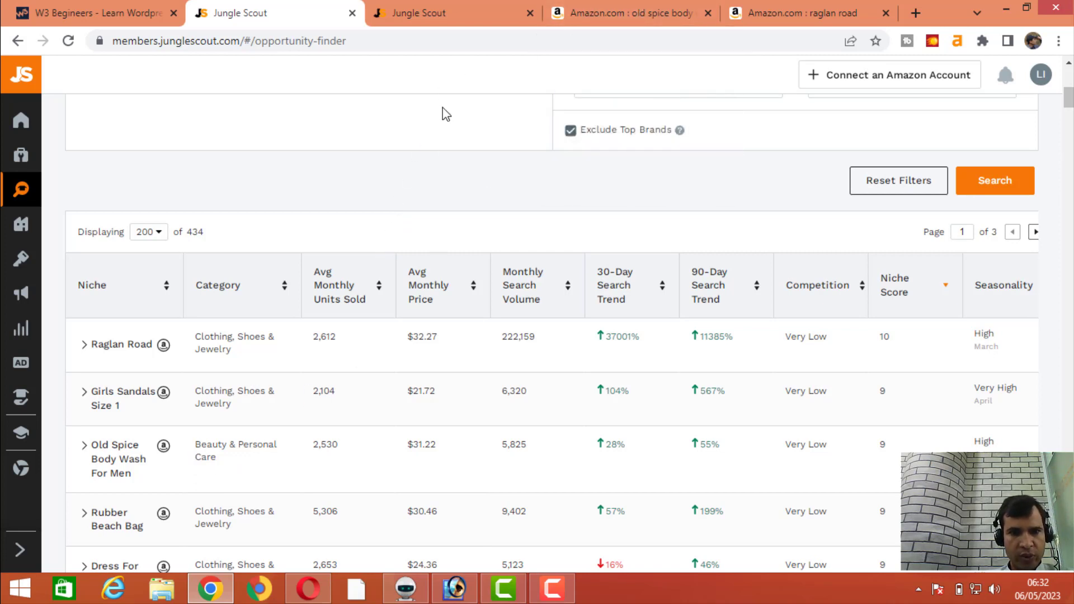
left_click(470, 8)
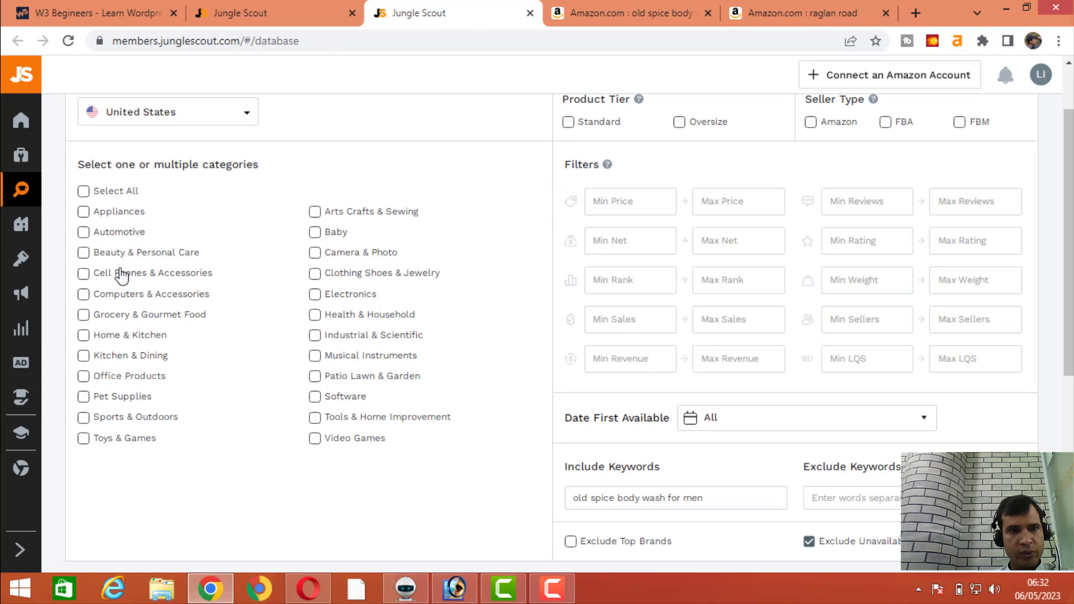
left_click(144, 255)
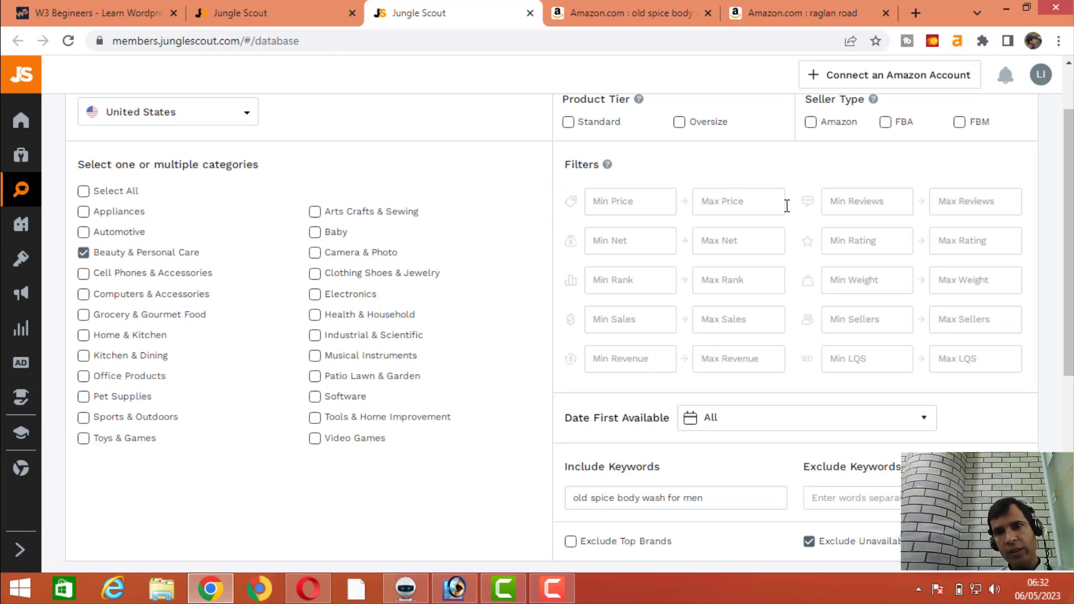
left_click(885, 123)
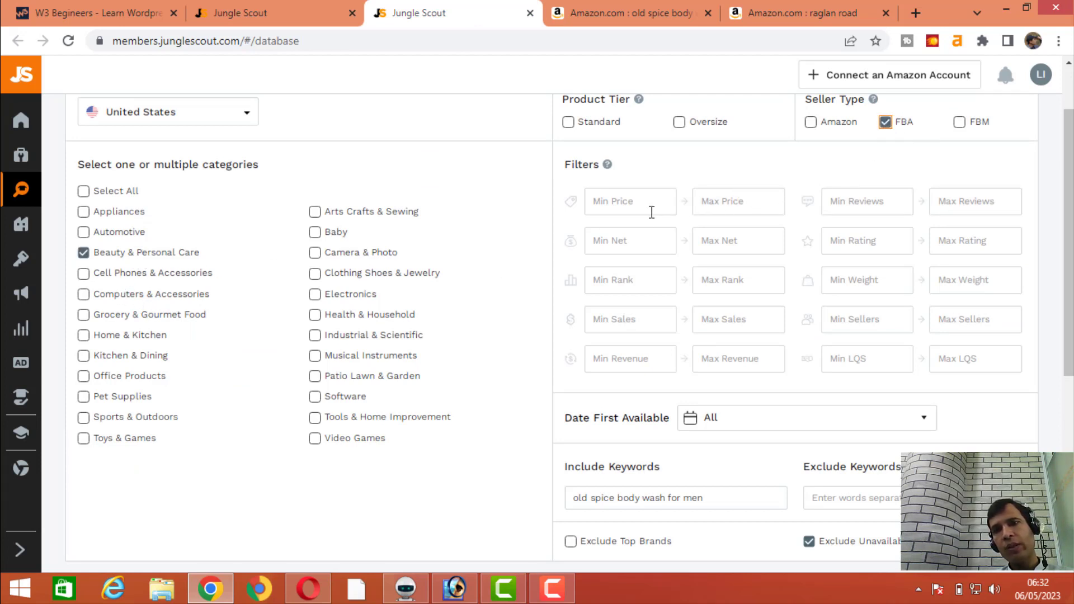
Revisit the two Amazon searches and close the Raglan Road one.
left_click(609, 11)
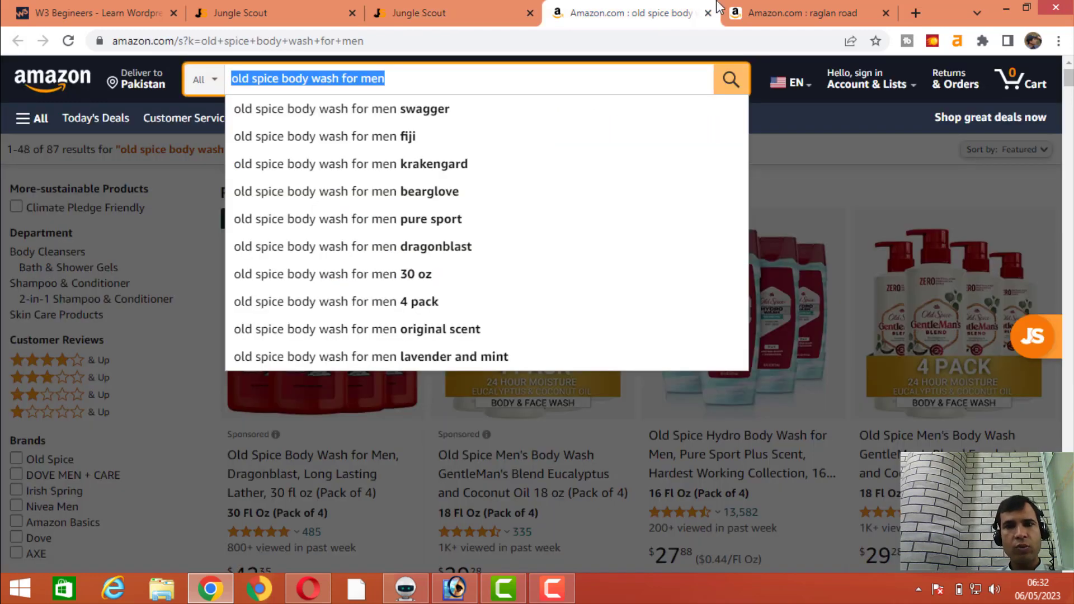
left_click(782, 8)
left_click(677, 8)
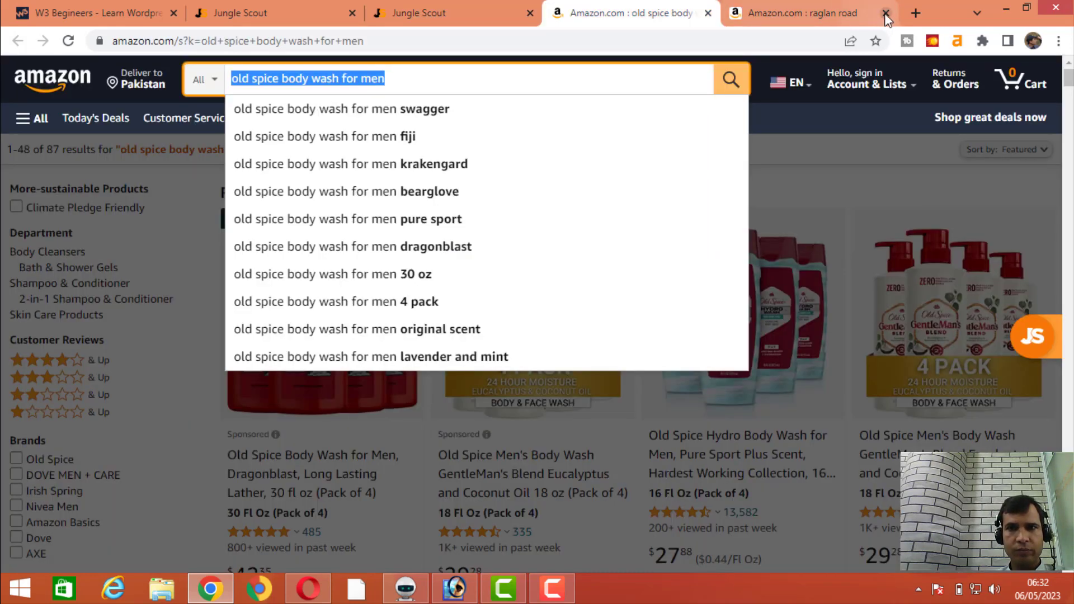
left_click(885, 13)
Check the Old Spice niche's average price in the Opportunity Finder and set the Product Database's price range to 30–50.
left_click(263, 13)
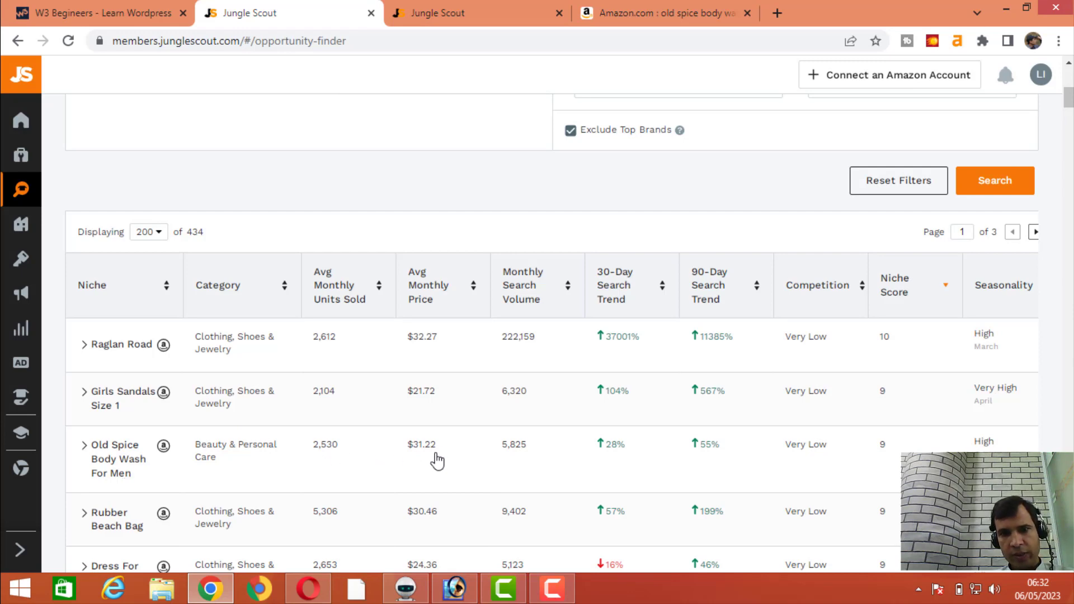
left_click(620, 11)
left_click(508, 14)
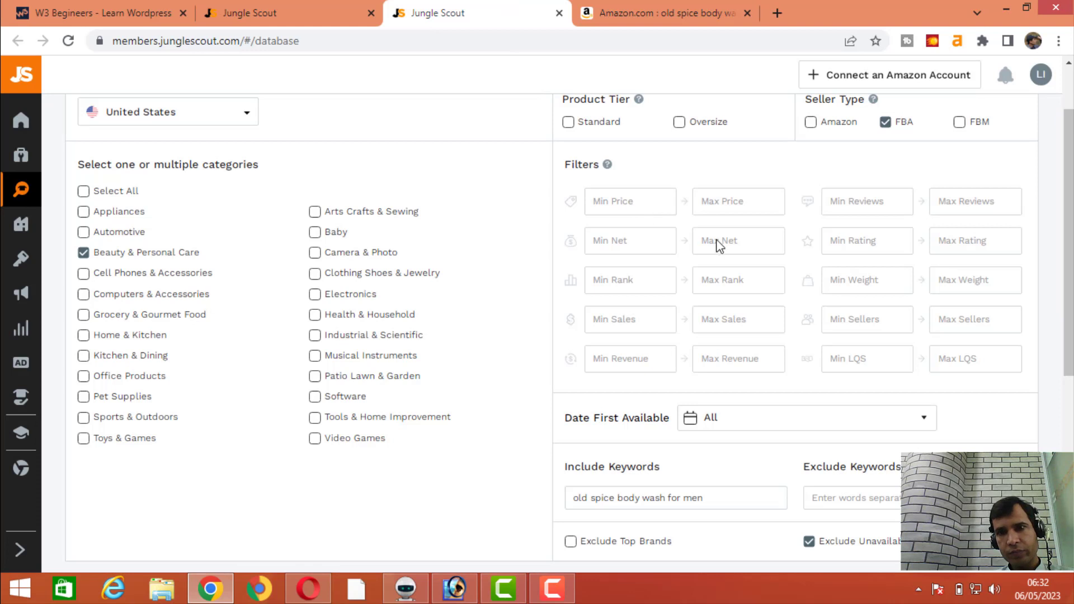
left_click(637, 192)
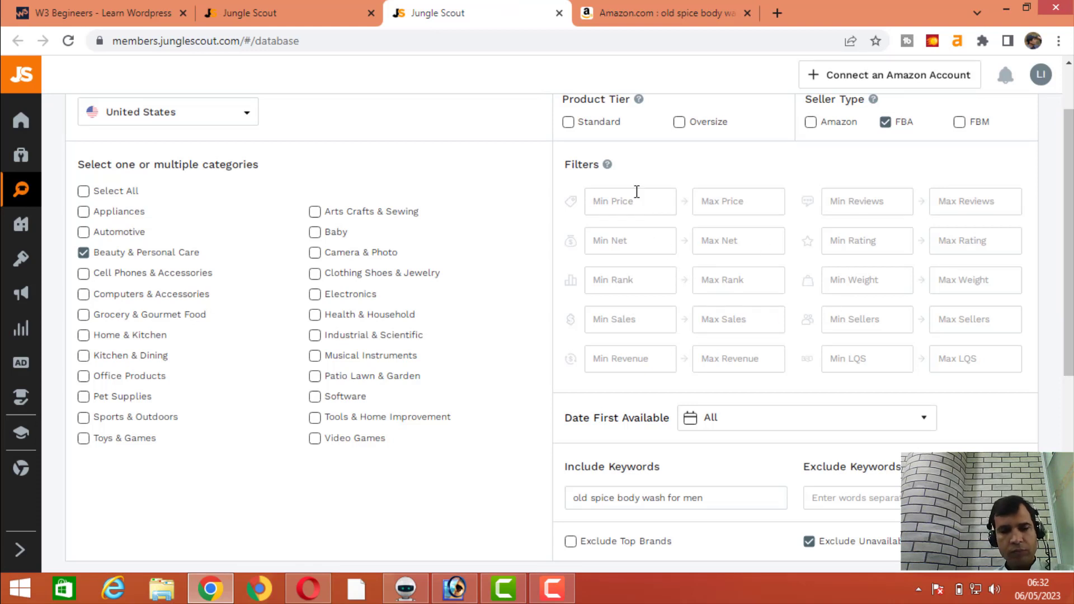
type("30")
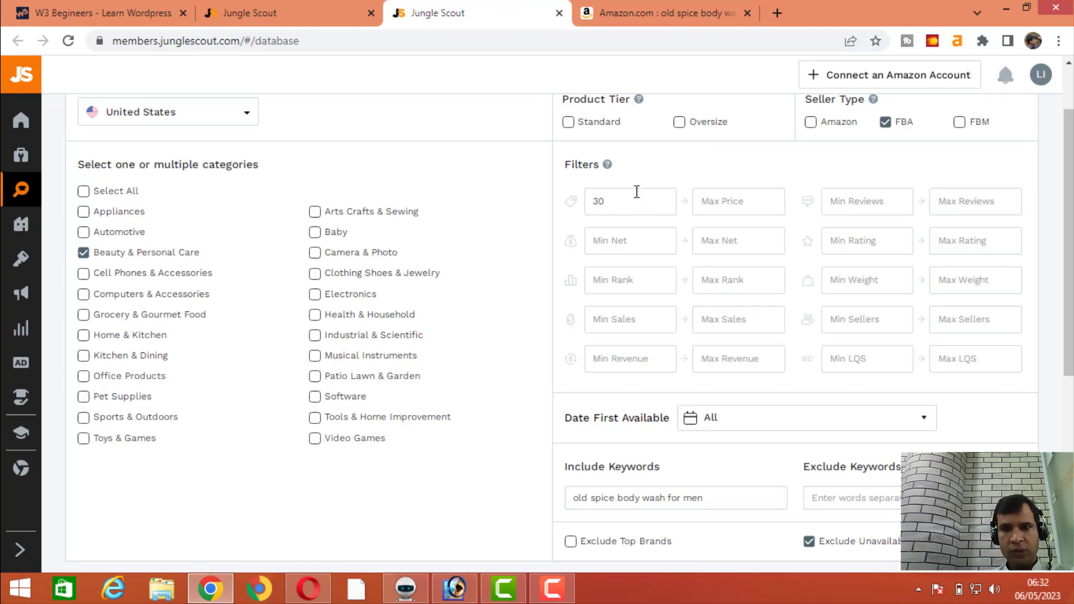
left_click(718, 202)
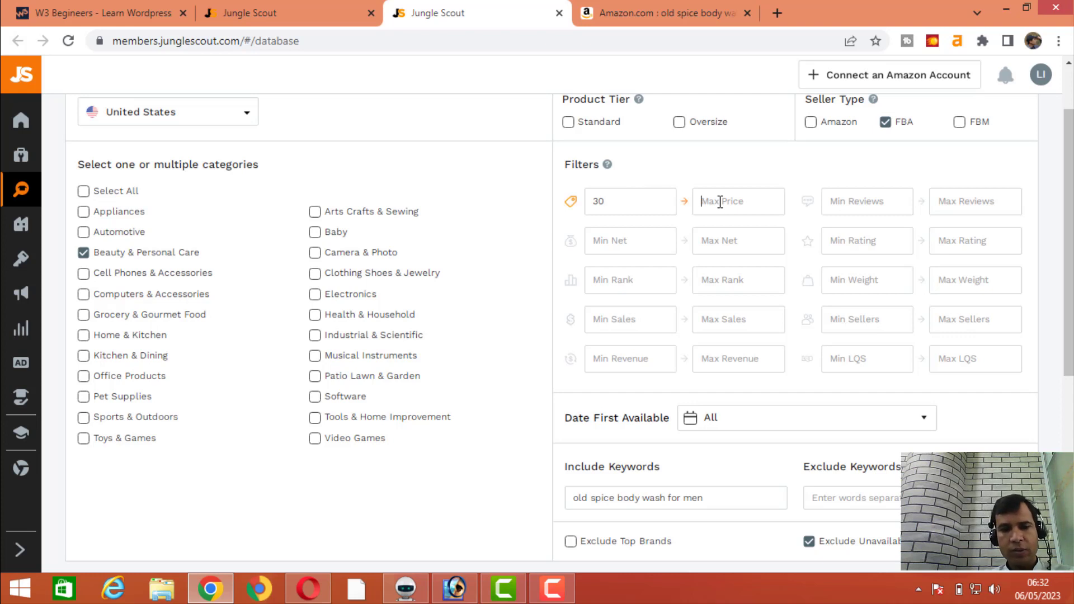
type("50")
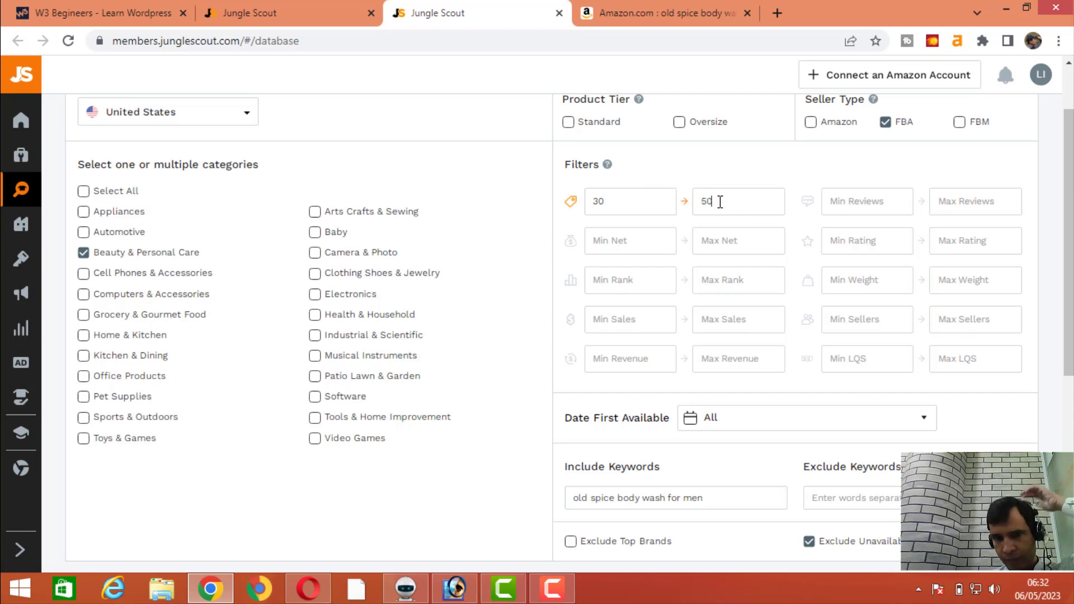
Set the Product Database's minimum sales filter to 3.
left_click(656, 282)
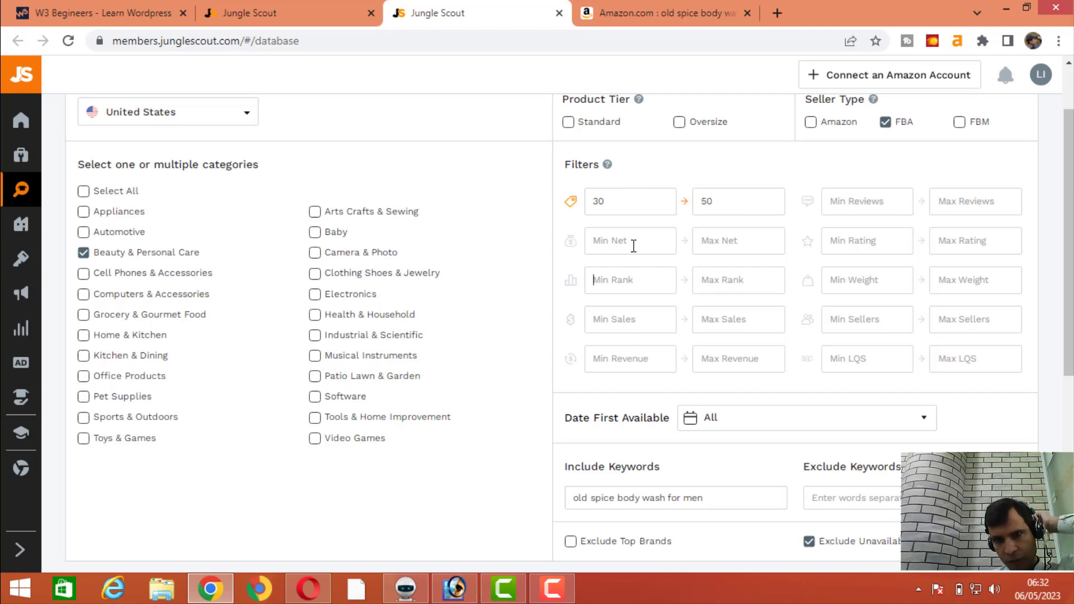
left_click(630, 320)
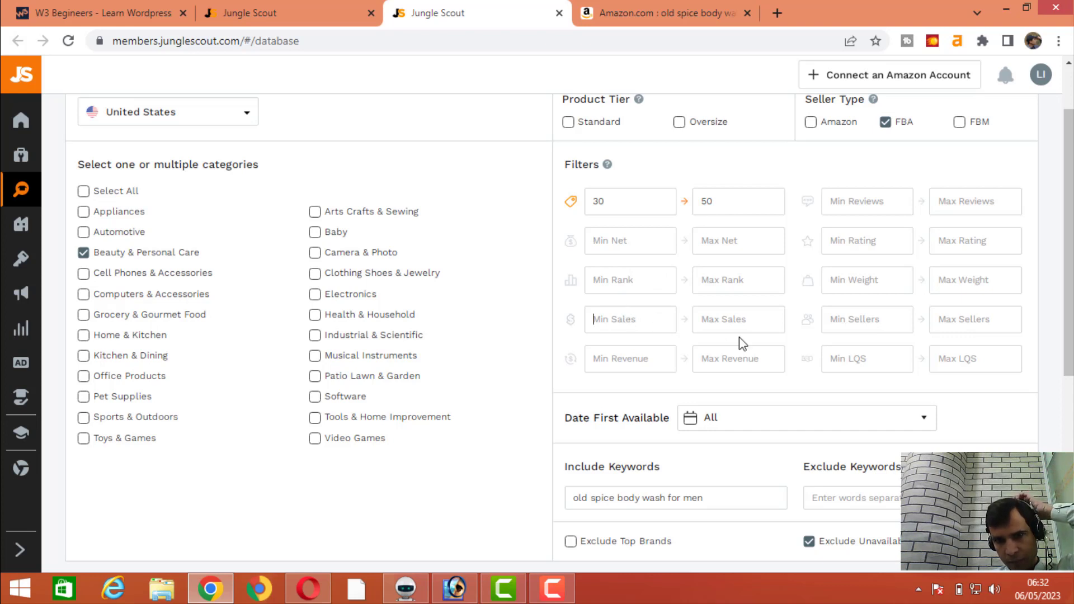
type("3")
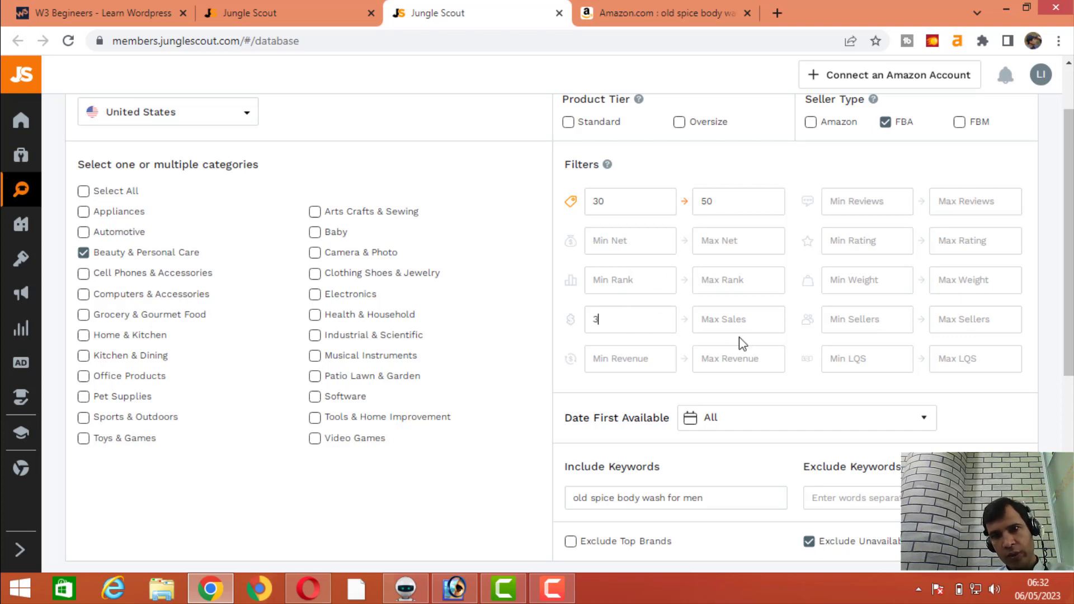
left_click(643, 248)
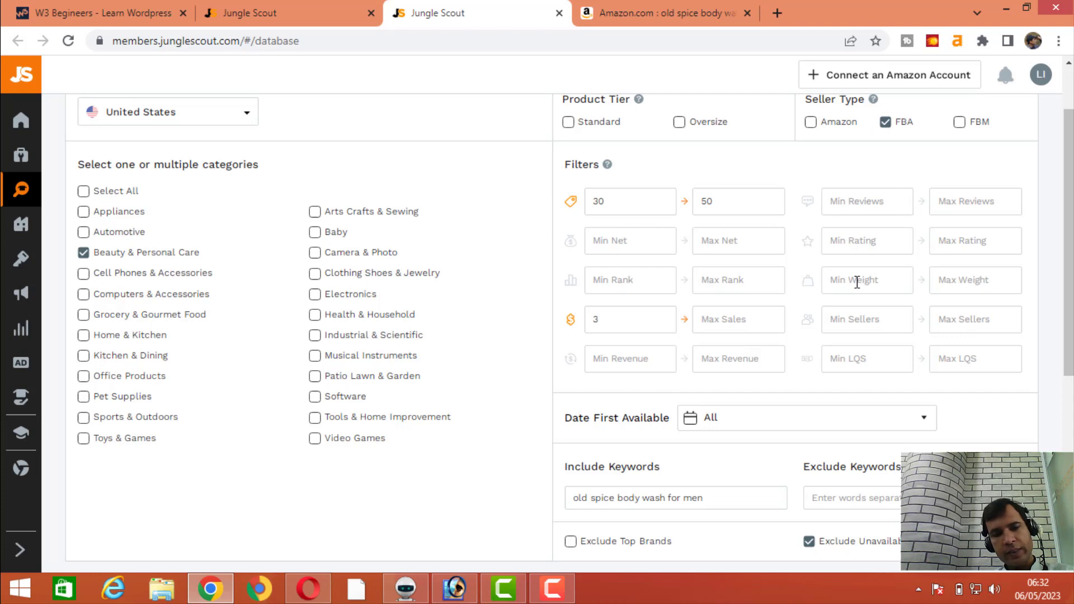
Set the Product Database's minimum net filter to 300 and the minimum sellers filter to 3.
type("300")
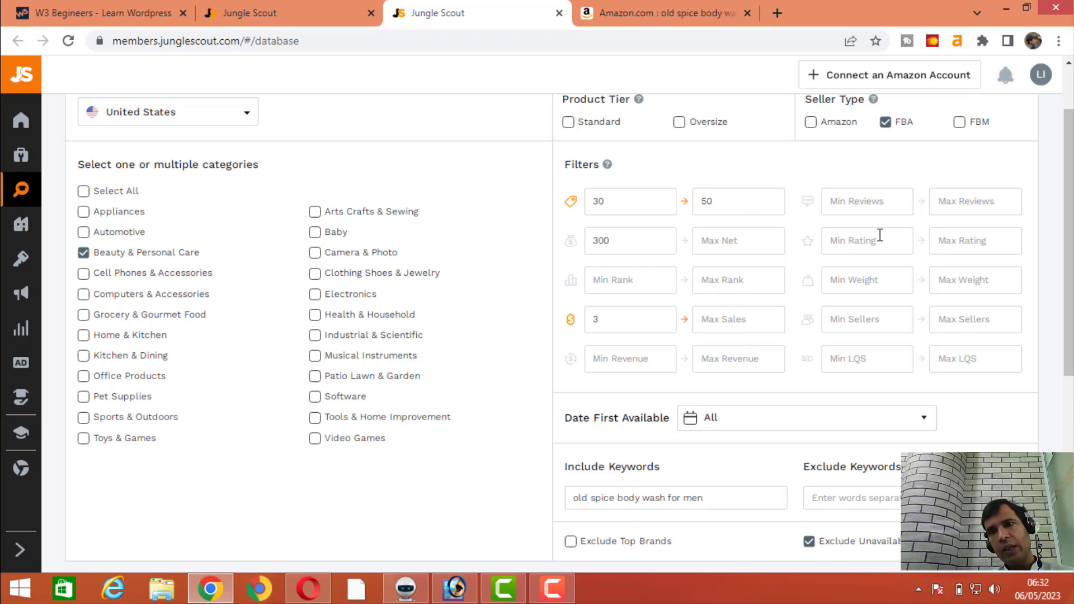
left_click(892, 320)
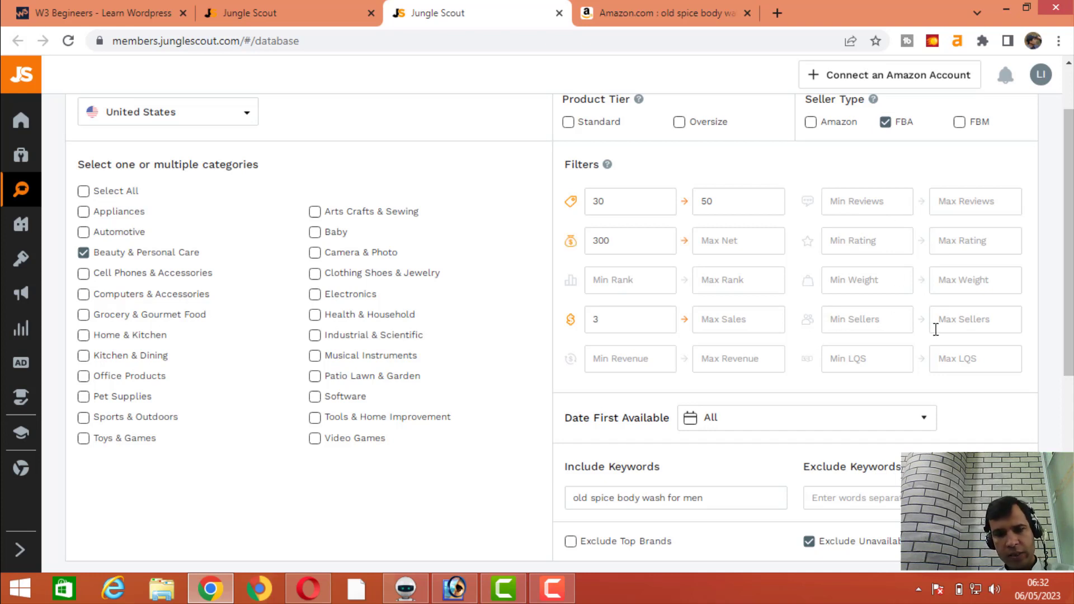
type("3")
Change the minimum sales filter to 300 and clear the minimum net filter.
left_click(633, 322)
key("BackSpace")
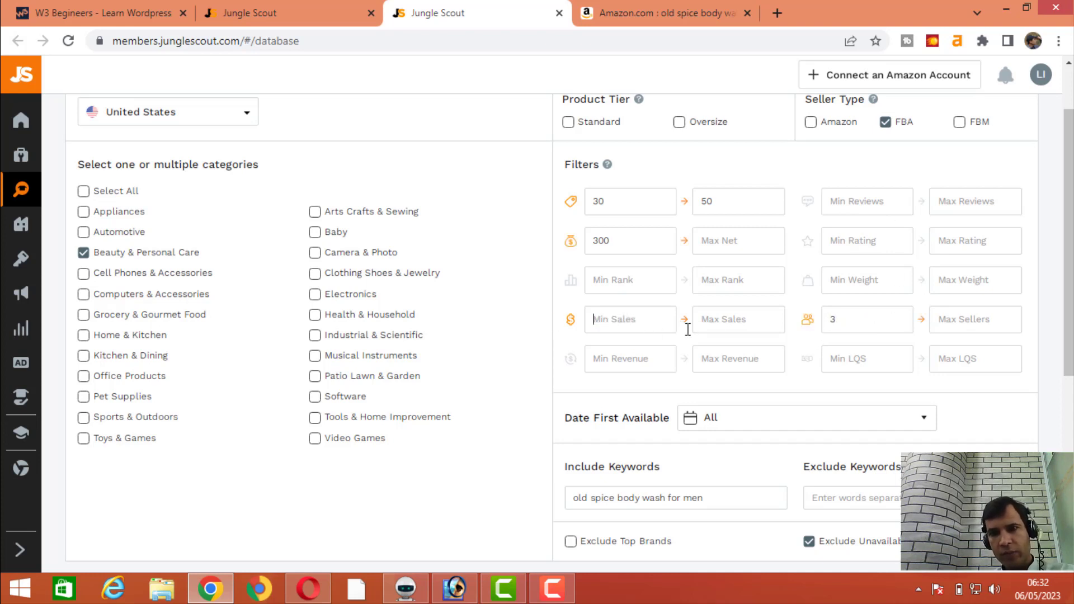
type("300")
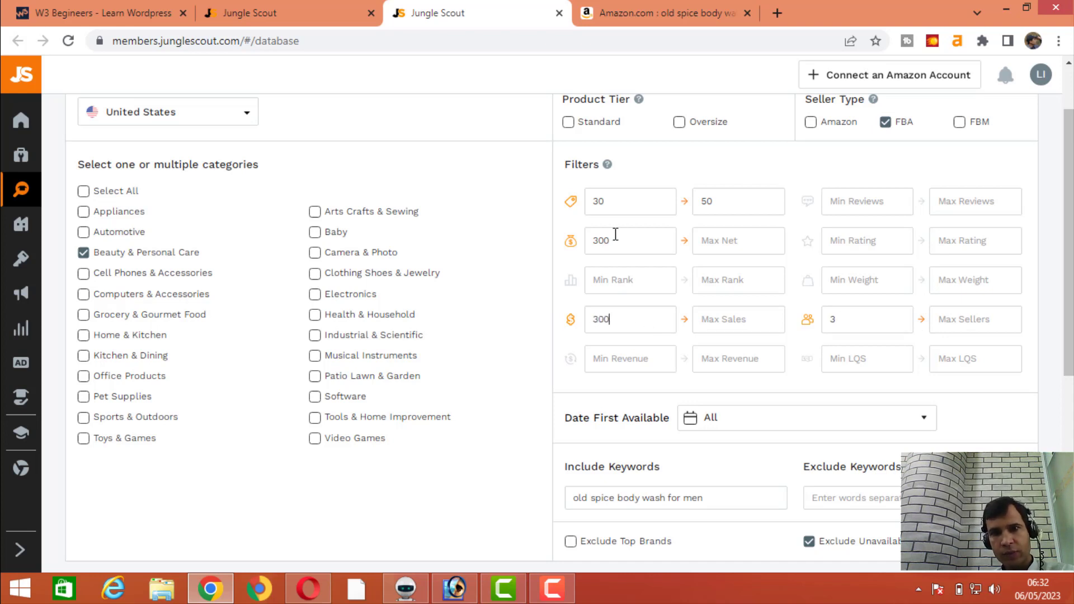
left_click_drag(615, 234, 546, 240)
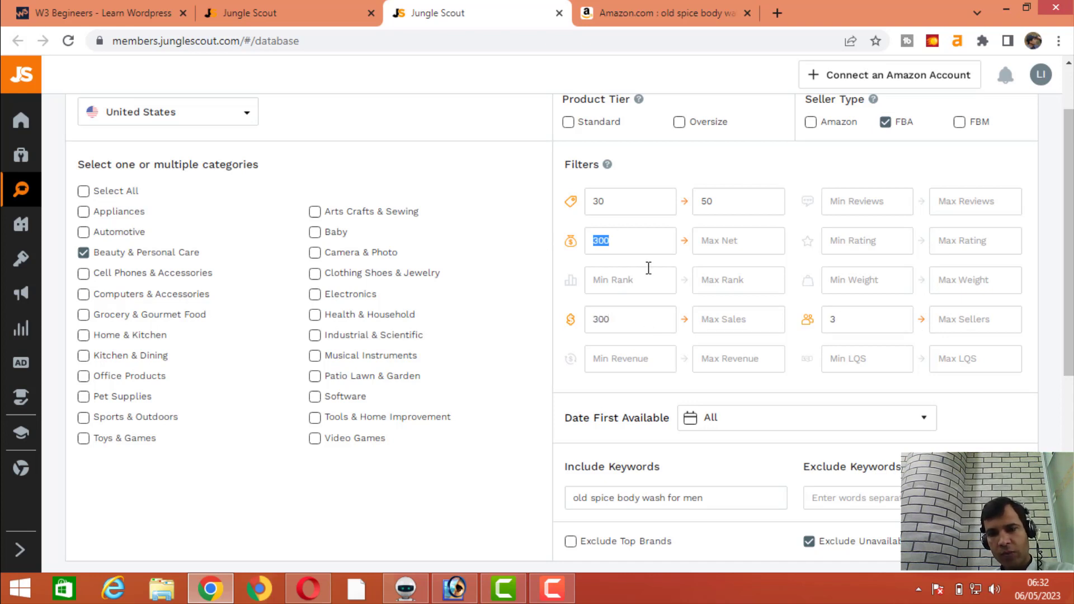
key("BackSpace")
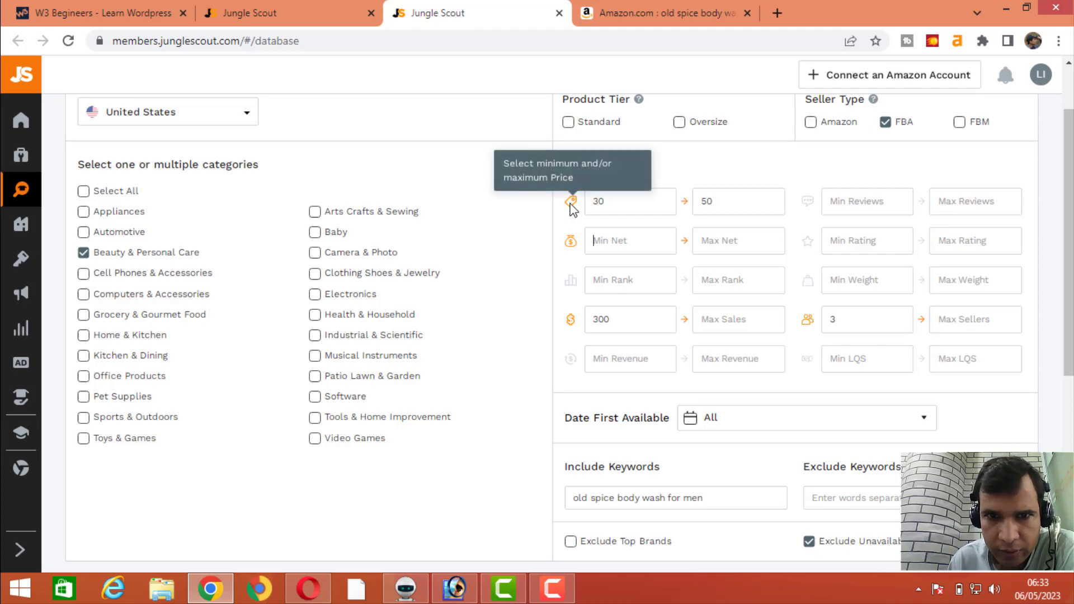
left_click(609, 240)
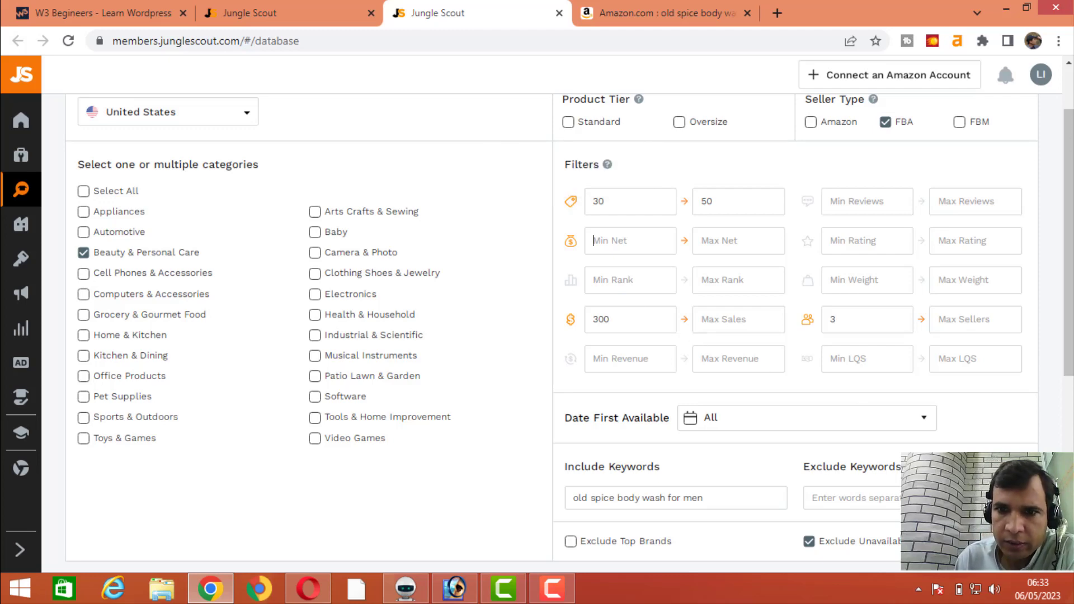
Limit Date First Available to the last 90 days and exclude top brands from the search.
scroll(992, 379, "down", 3)
left_click(891, 261)
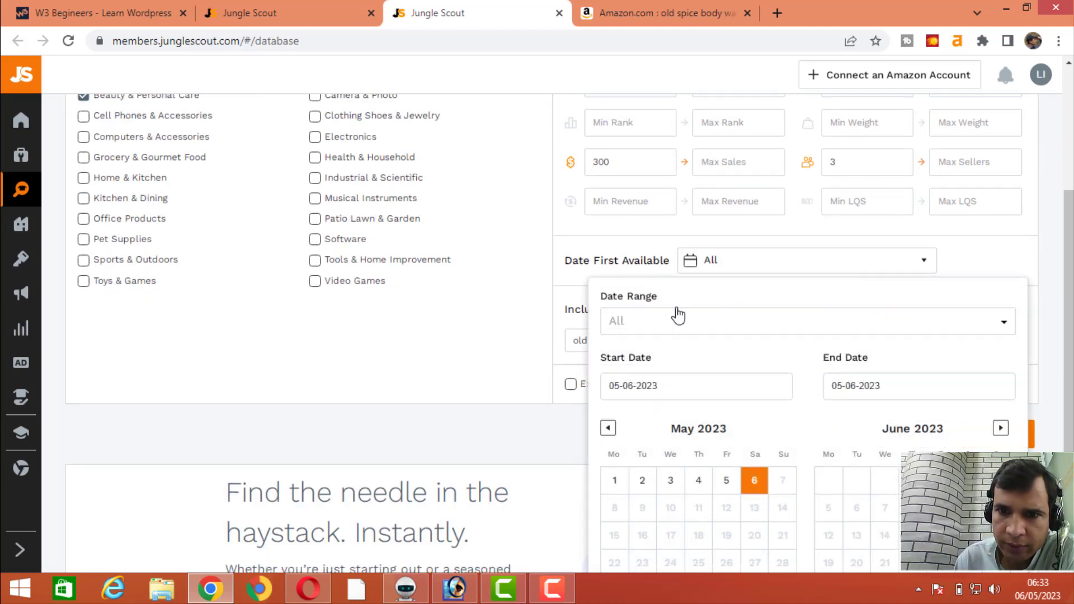
left_click(685, 332)
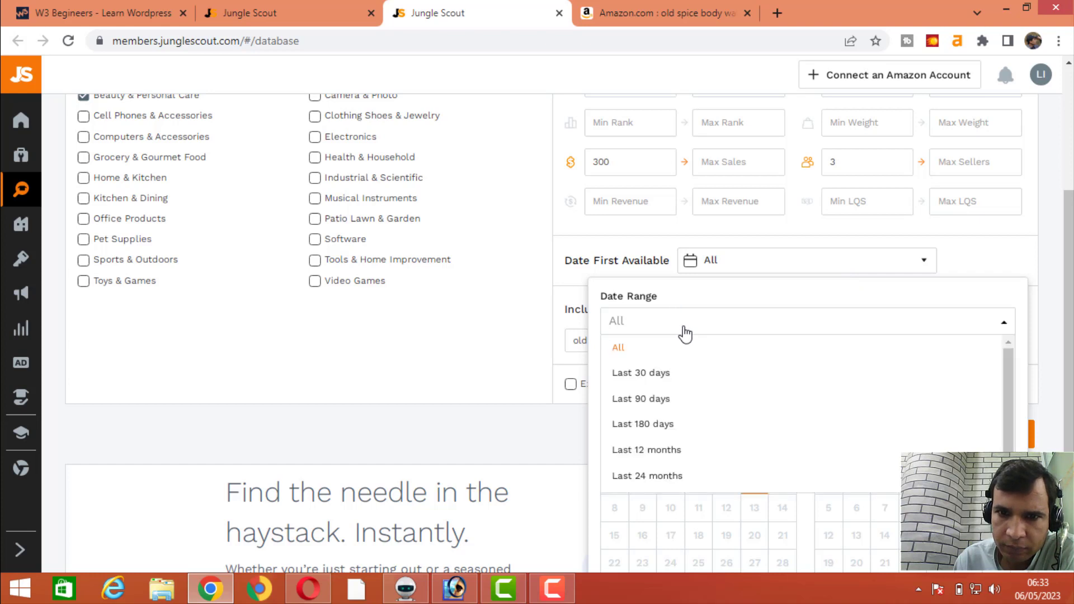
left_click(663, 400)
scroll(1053, 406, "down", 4)
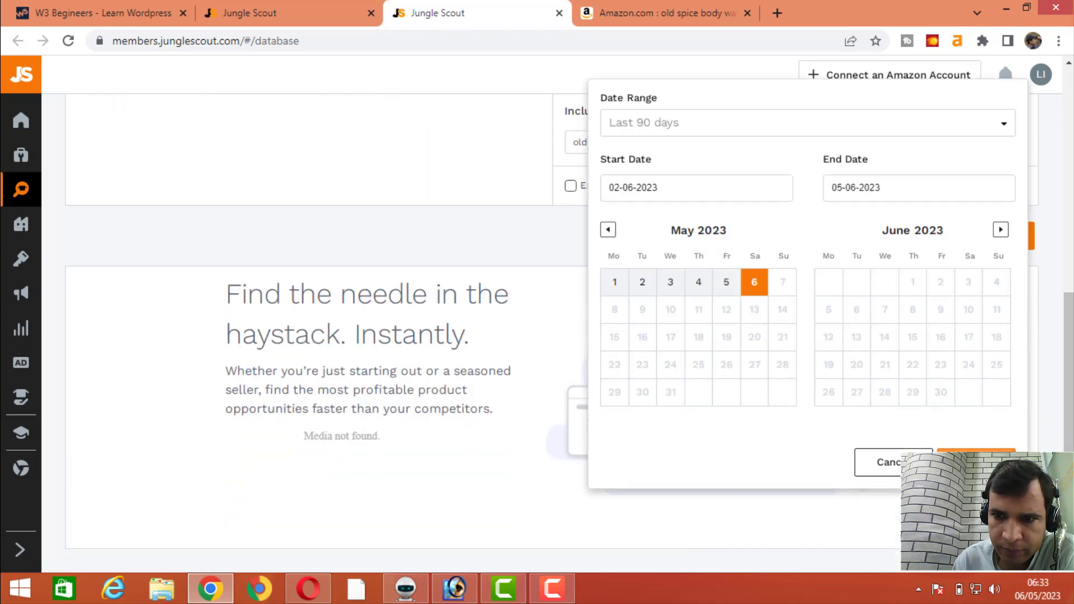
left_click(534, 234)
left_click(597, 189)
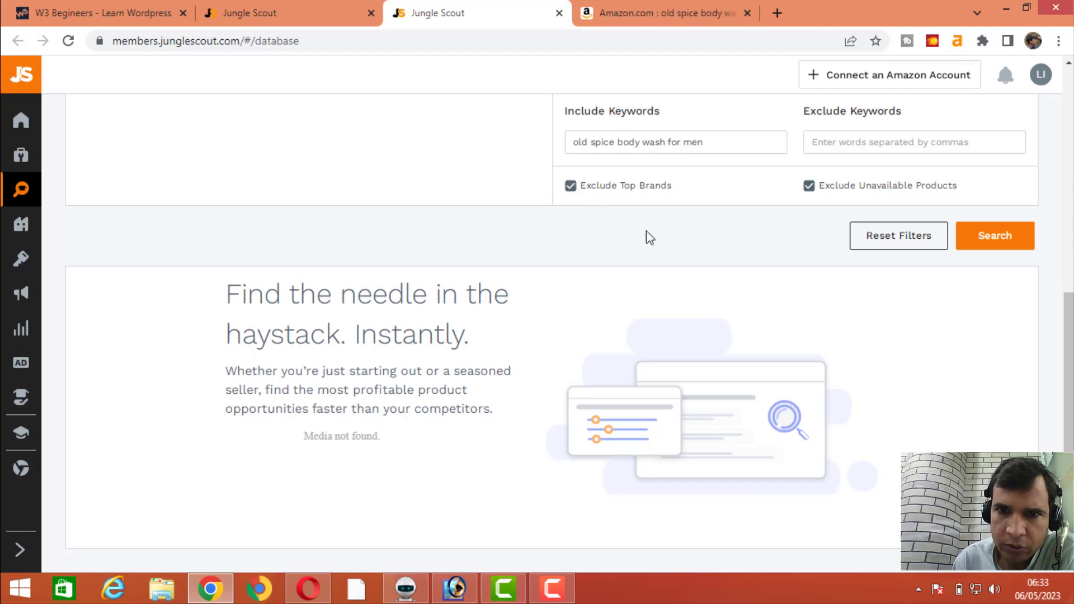
Review the chosen filters and run the Product Database search for old spice body wash for men.
scroll(982, 397, "up", 4)
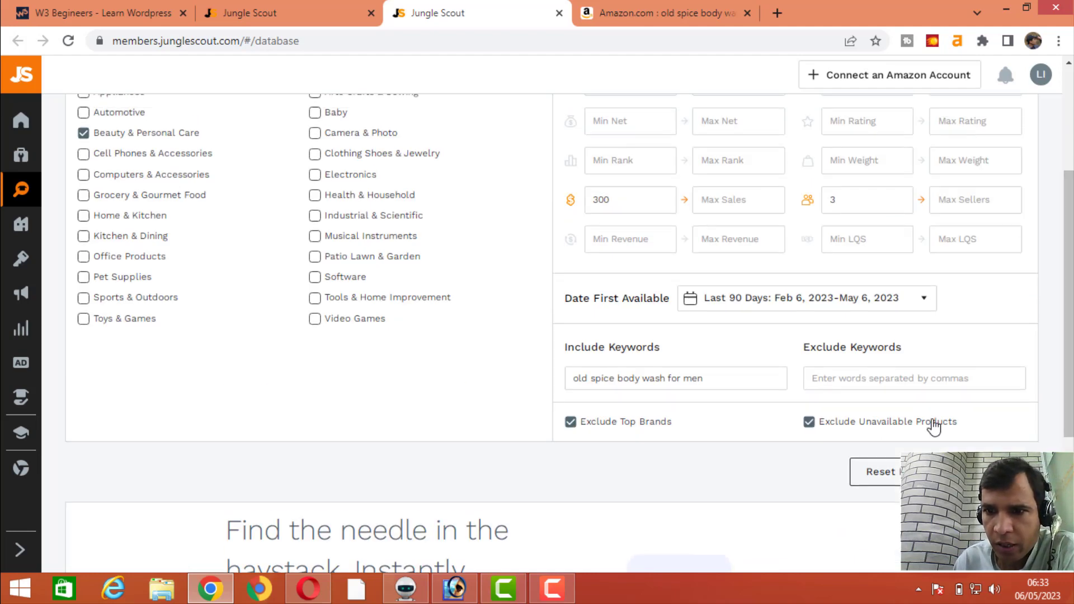
scroll(984, 353, "up", 3)
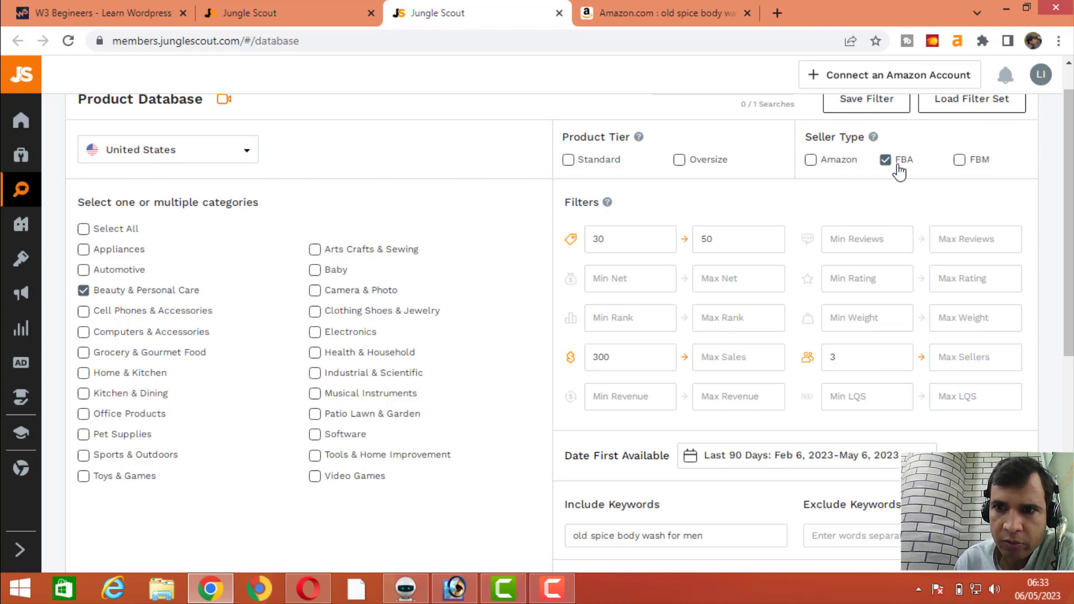
left_click(626, 242)
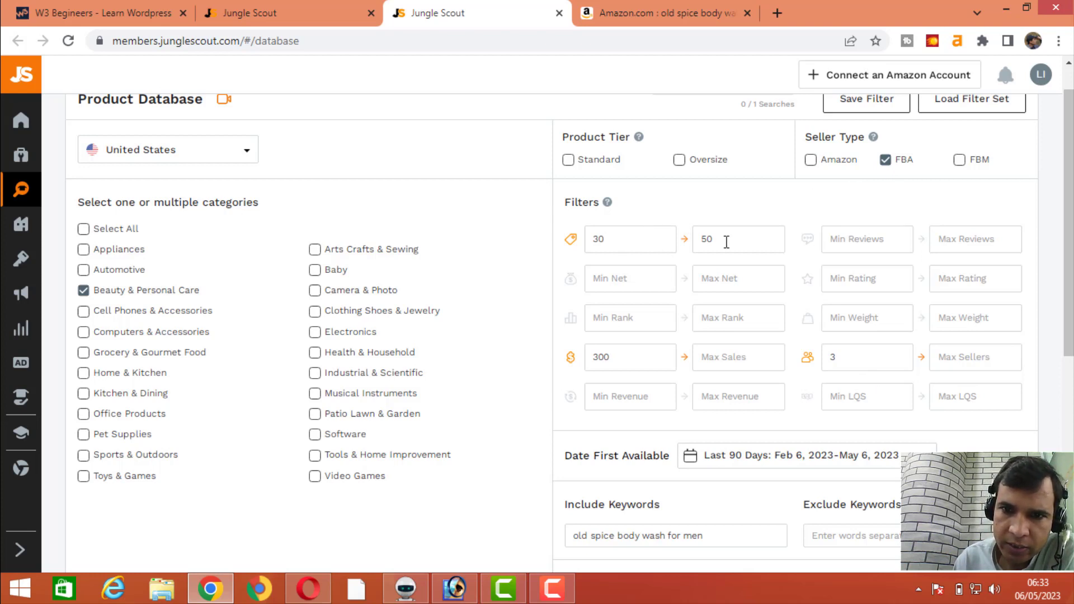
left_click(865, 364)
left_click(880, 286)
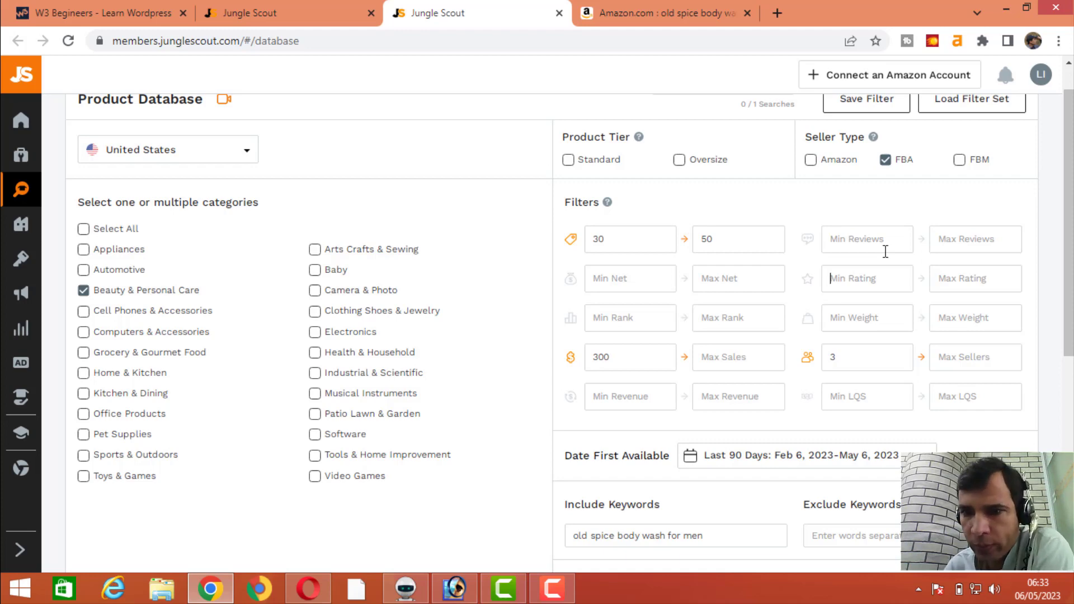
scroll(1055, 240, "down", 6)
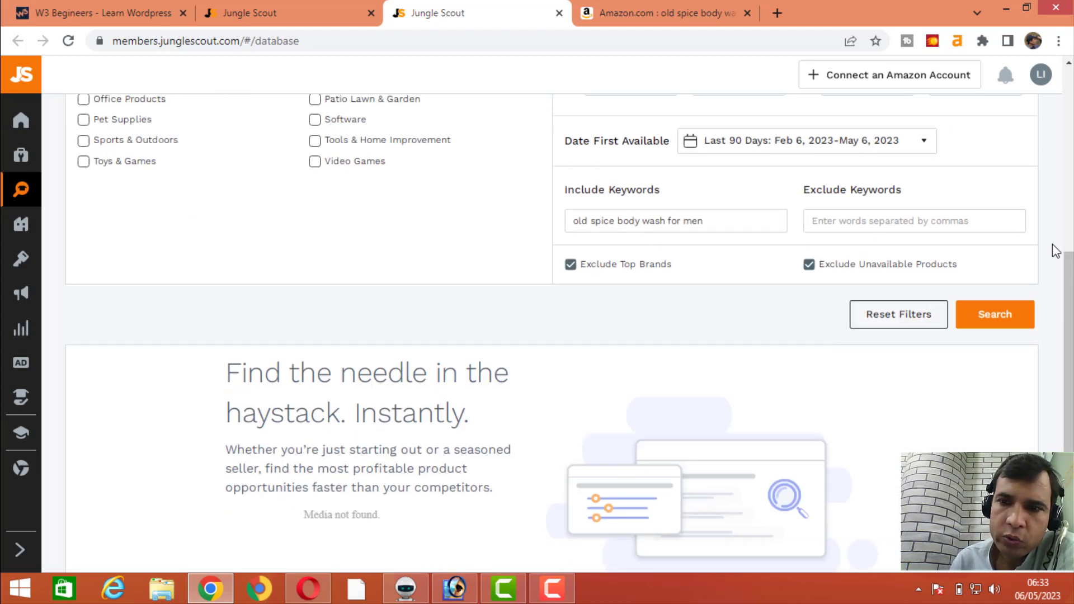
left_click(994, 316)
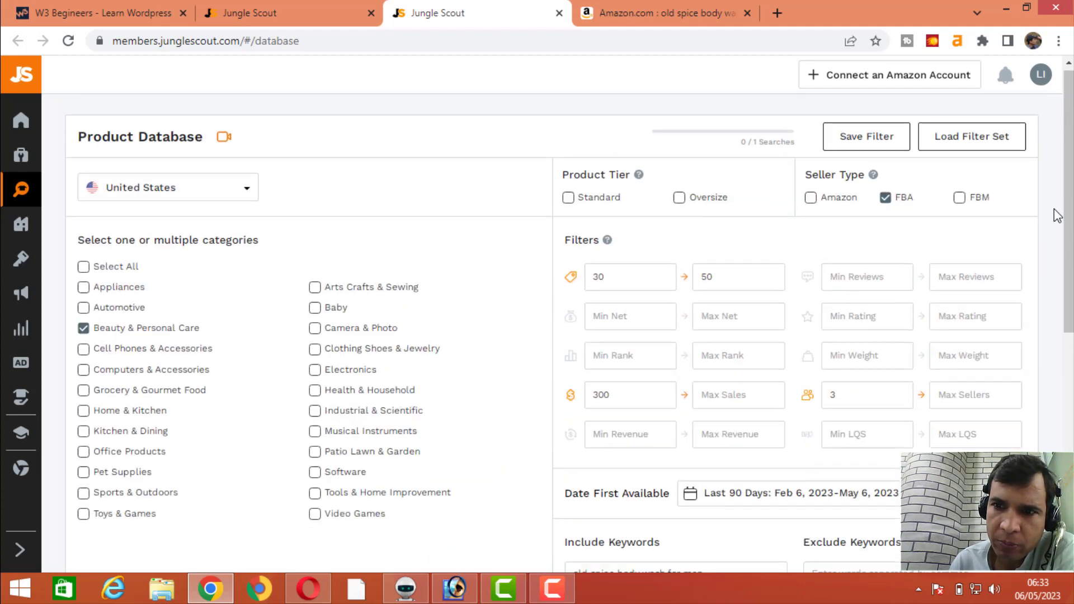
scroll(1056, 216, "down", 5)
scroll(1054, 209, "down", 2)
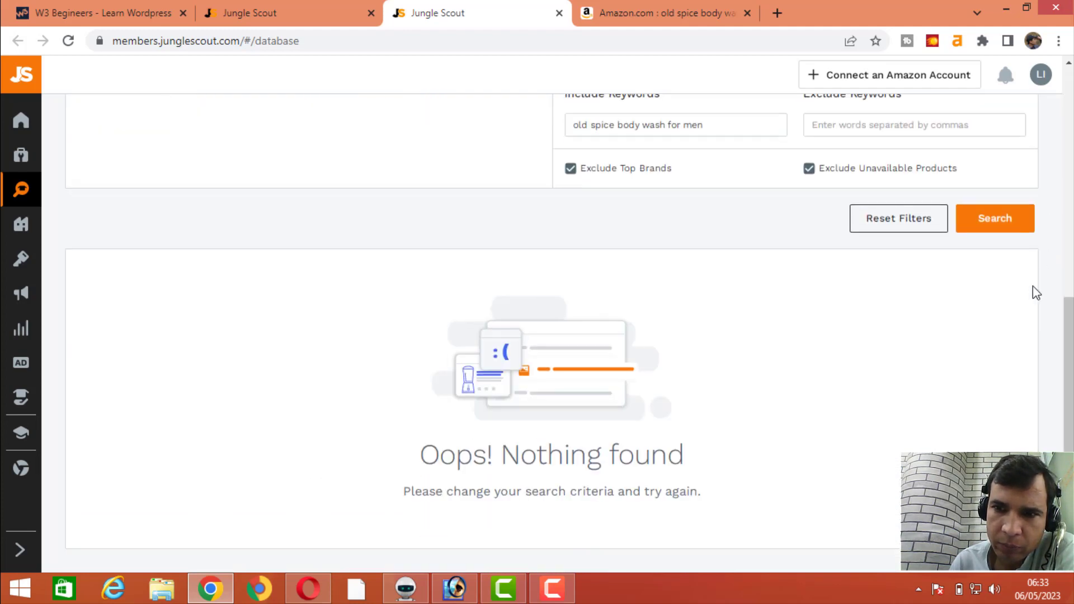
Clear the maximum price filter, try to run the product search again and dismiss the upgrade offer.
scroll(1033, 290, "up", 5)
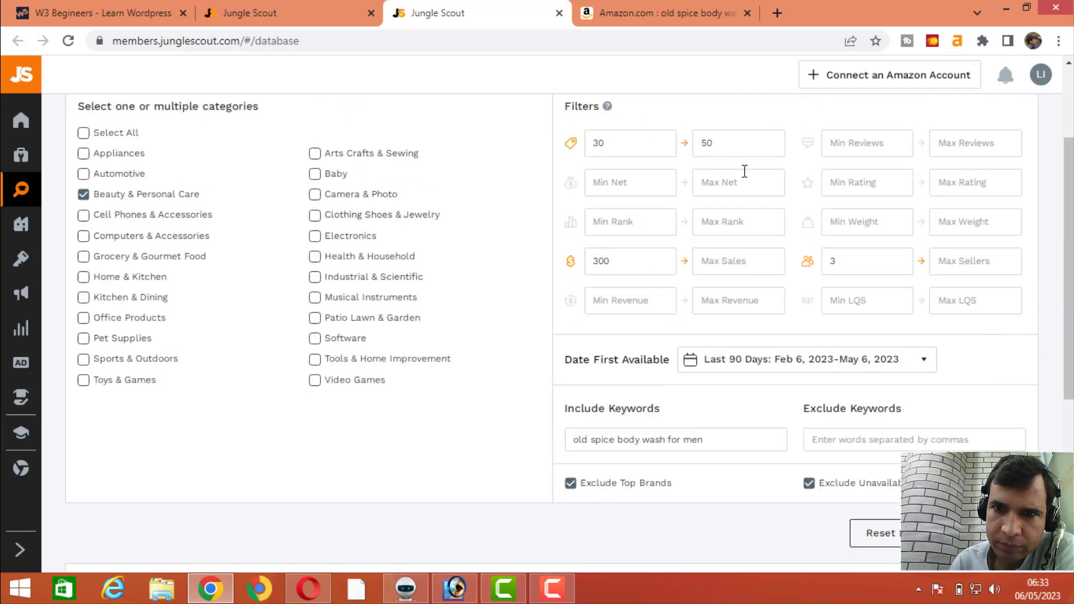
double_click(737, 152)
key("BackSpace")
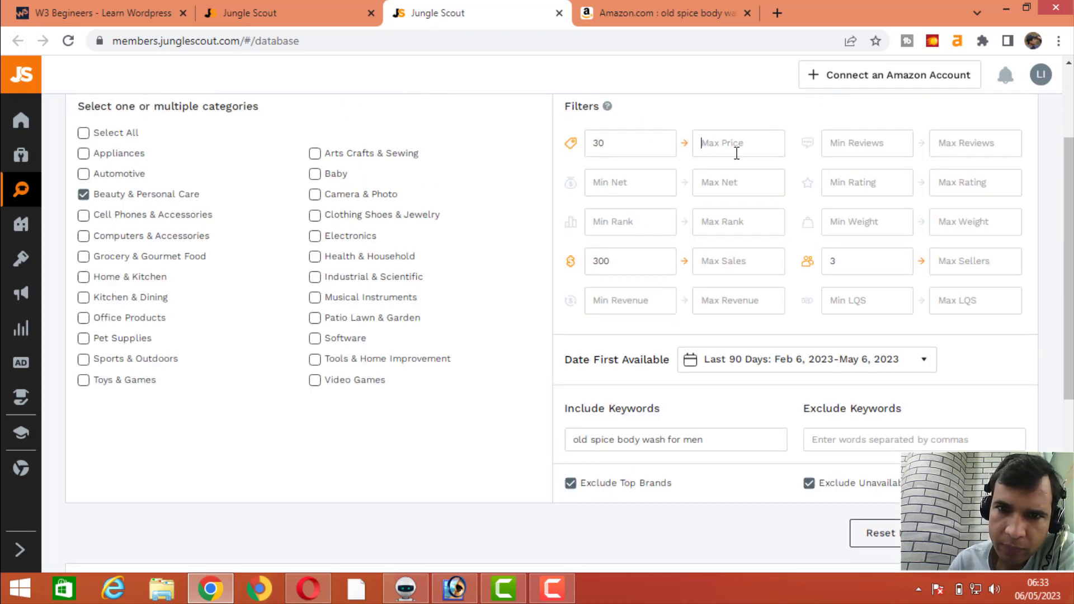
scroll(911, 302, "down", 5)
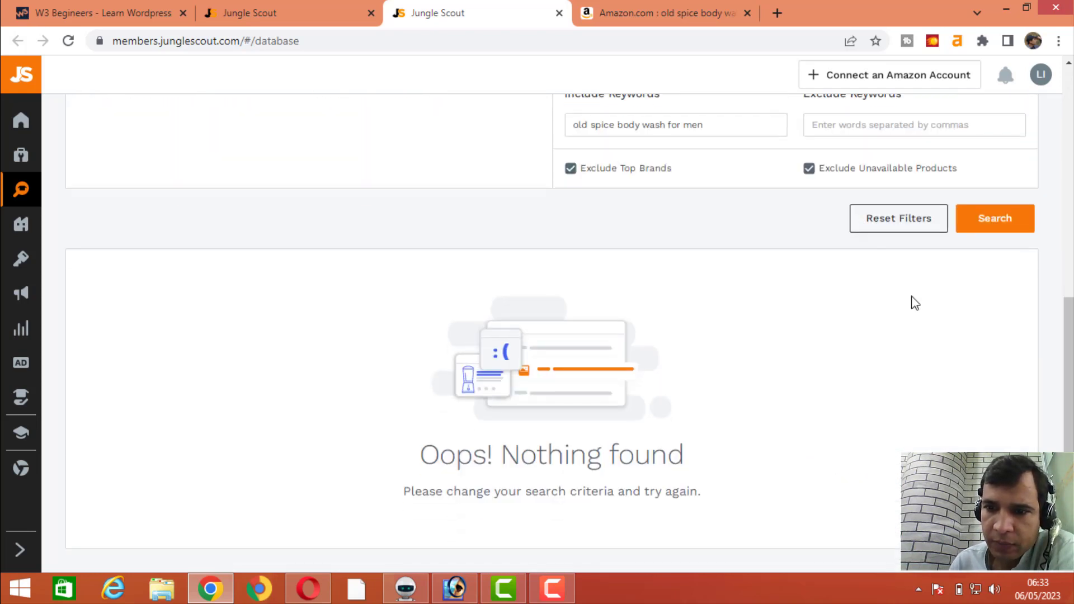
left_click(1015, 229)
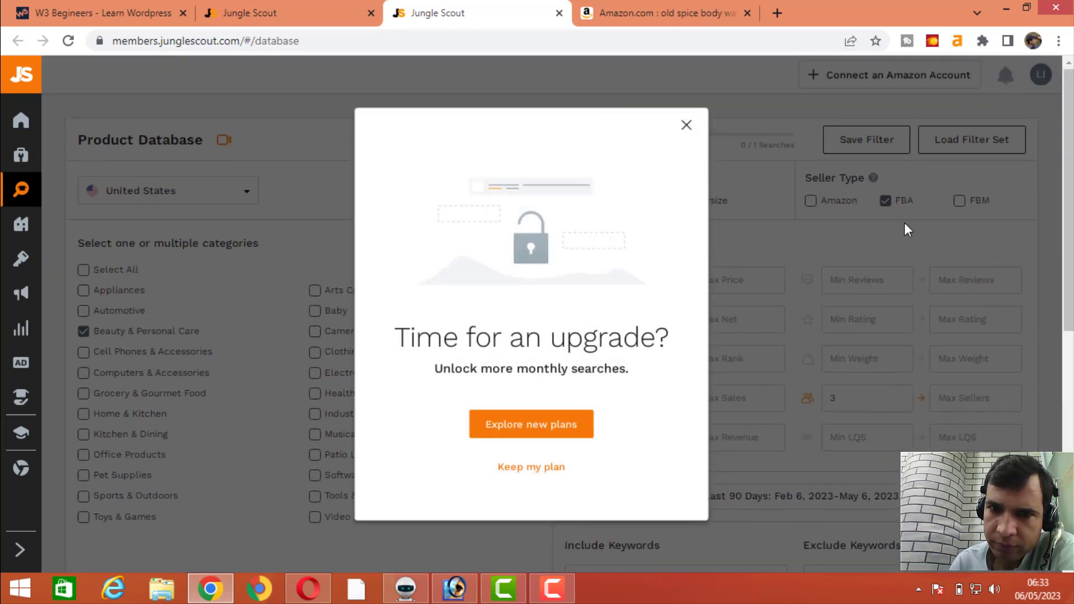
left_click(684, 129)
scroll(803, 291, "down", 8)
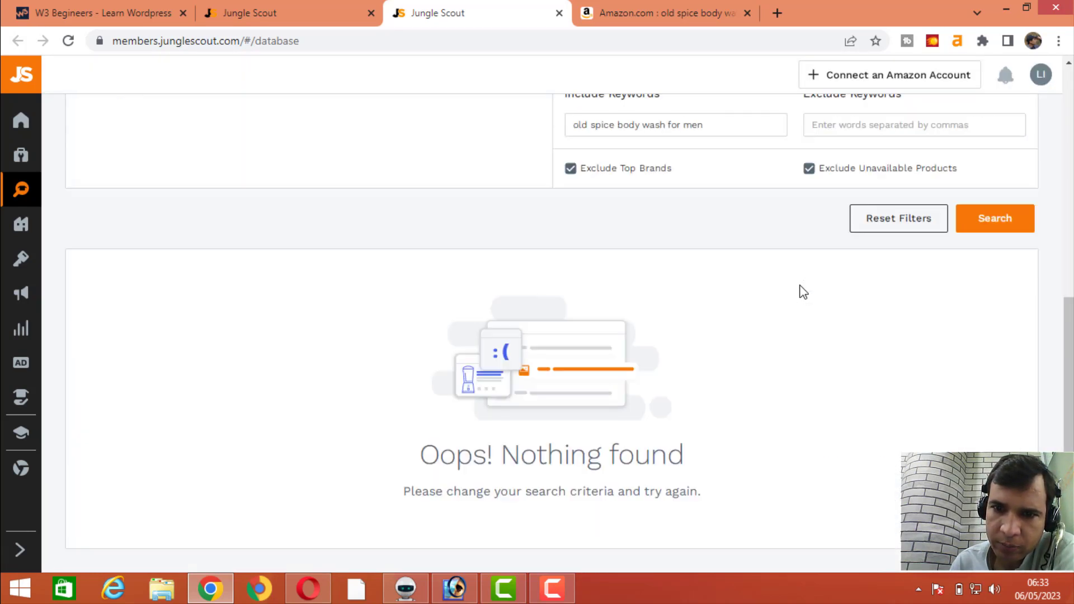
scroll(803, 292, "up", 7)
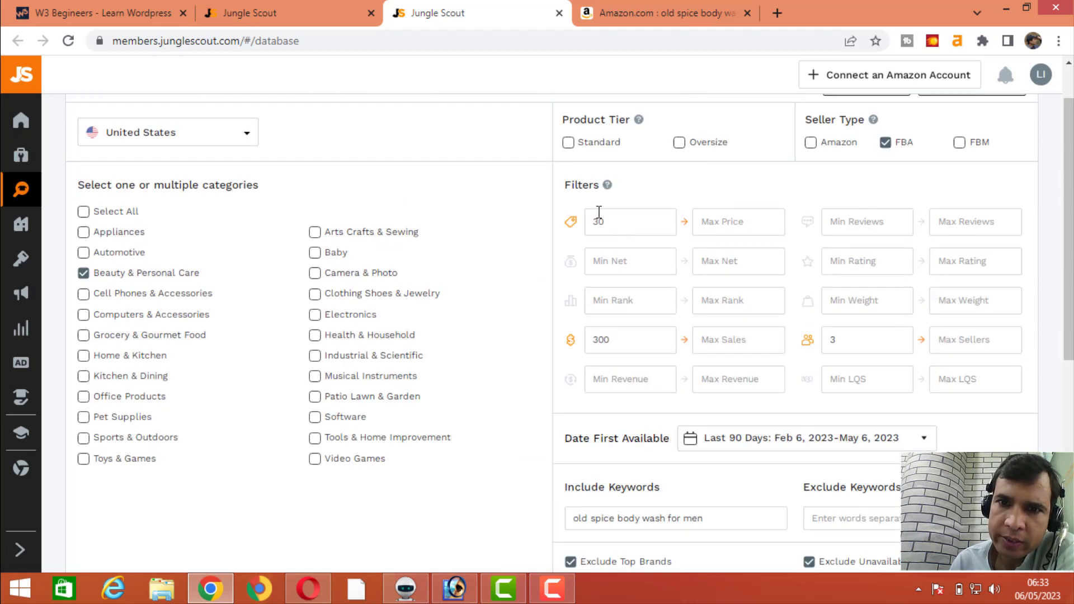
scroll(330, 383, "down", 7)
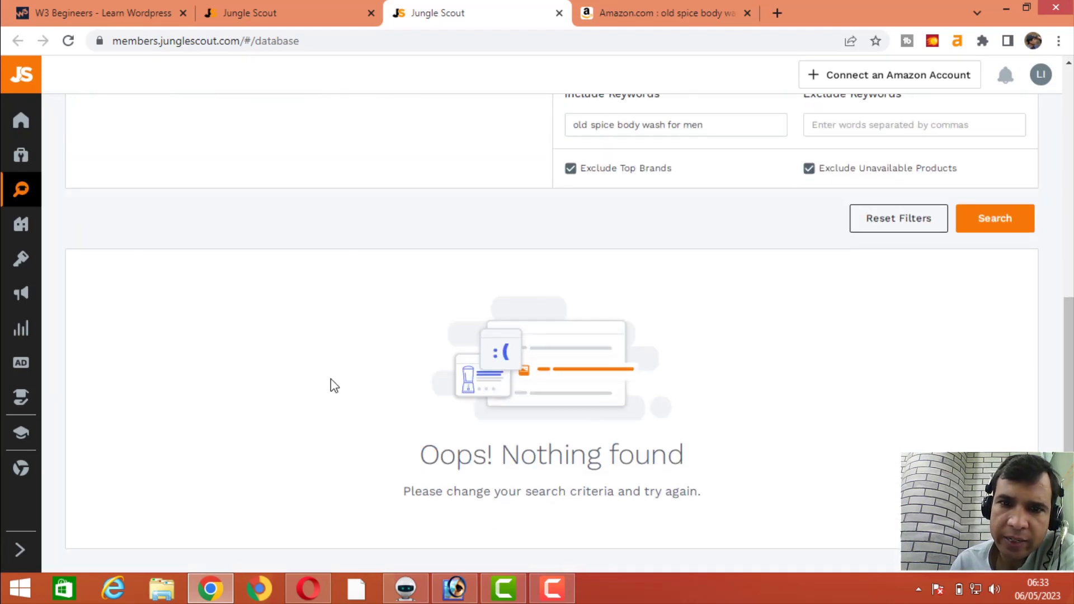
scroll(745, 355, "up", 7)
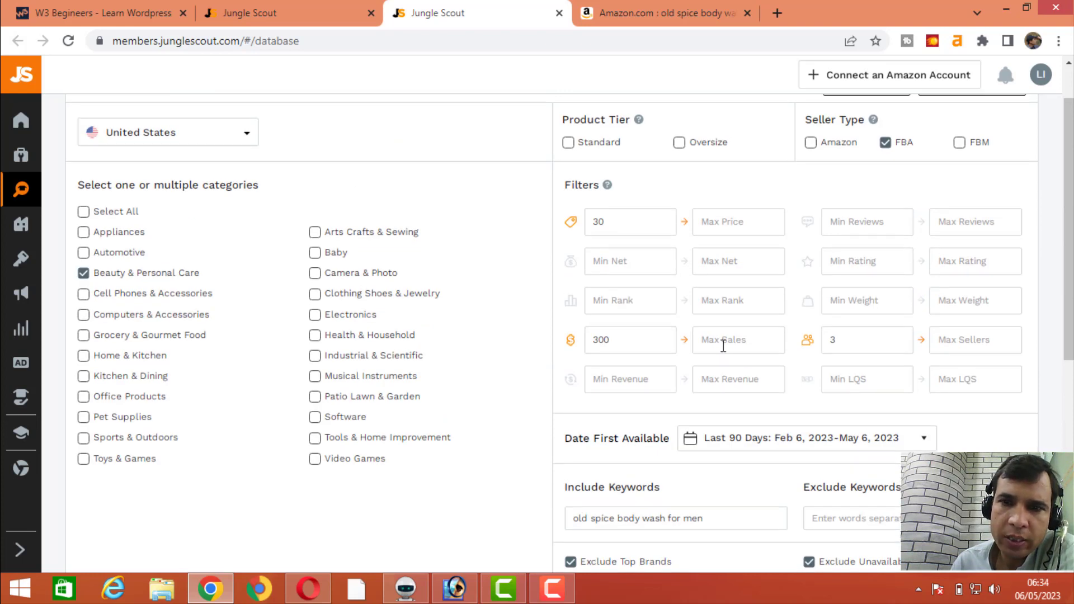
scroll(771, 183, "up", 1)
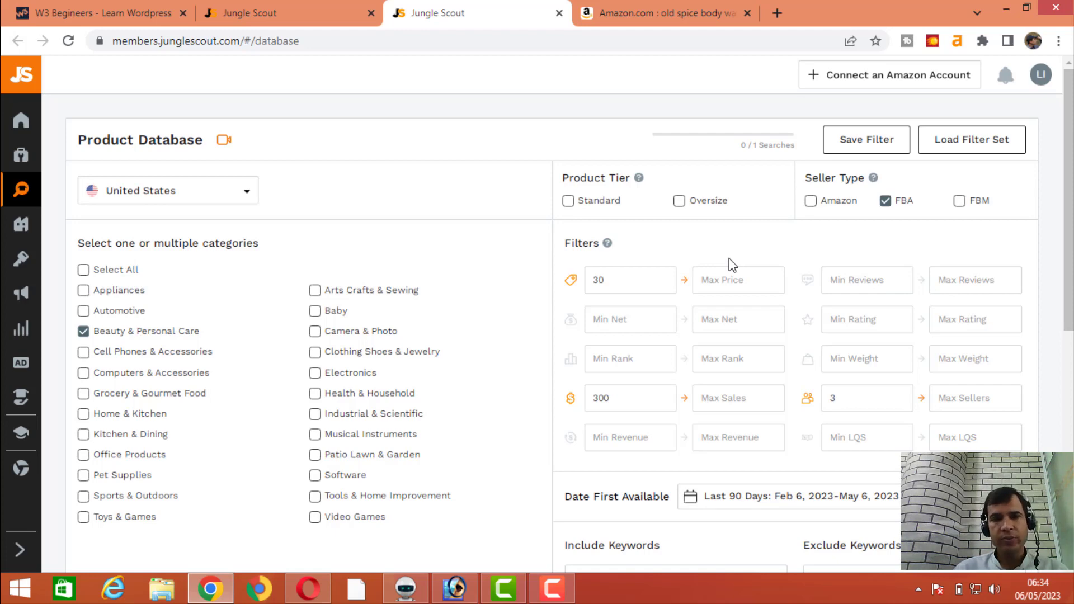
Close the Product Database page.
left_click(559, 12)
left_click(561, 575)
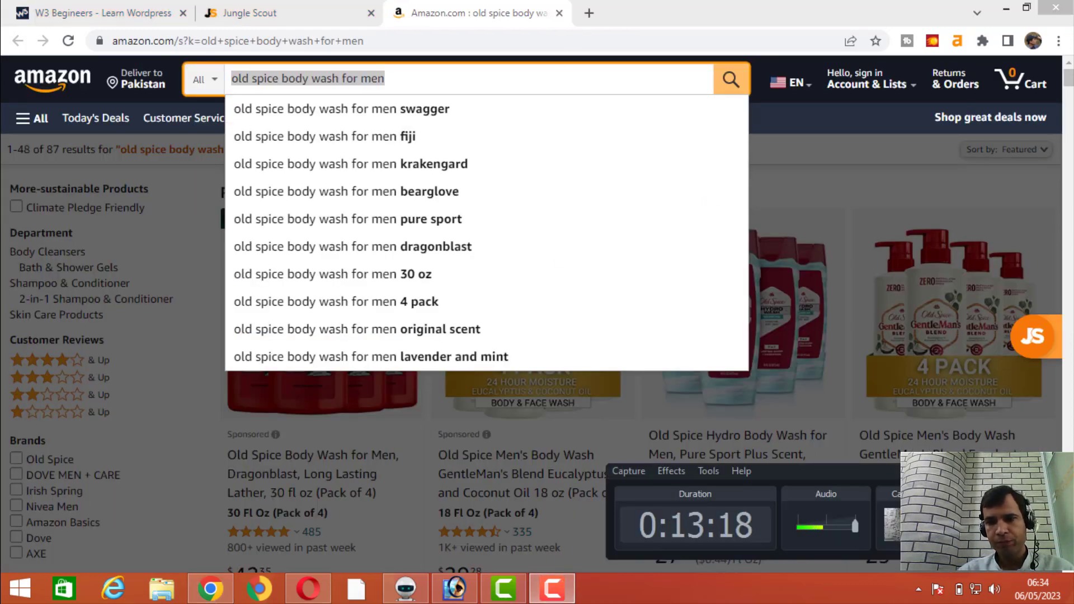